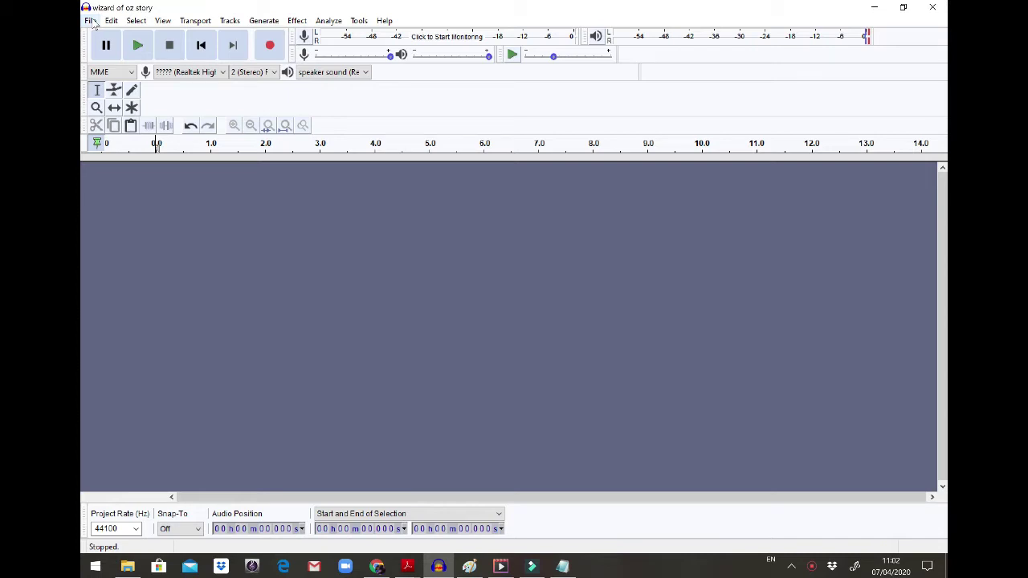
# Start a new empty project and choose Save Project As, accepting the empty-project warning.
pyautogui.click(91, 21)
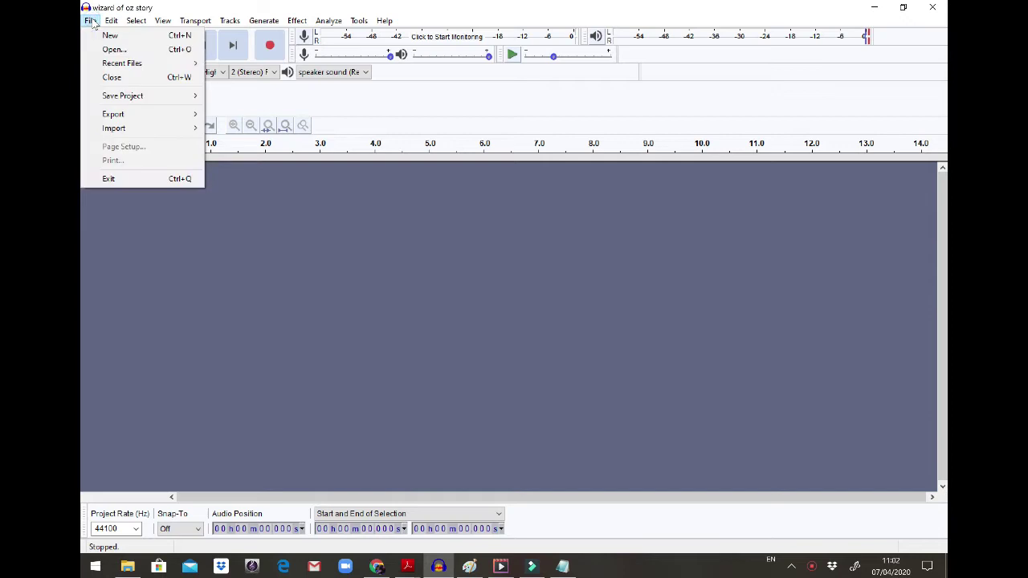
pyautogui.click(129, 36)
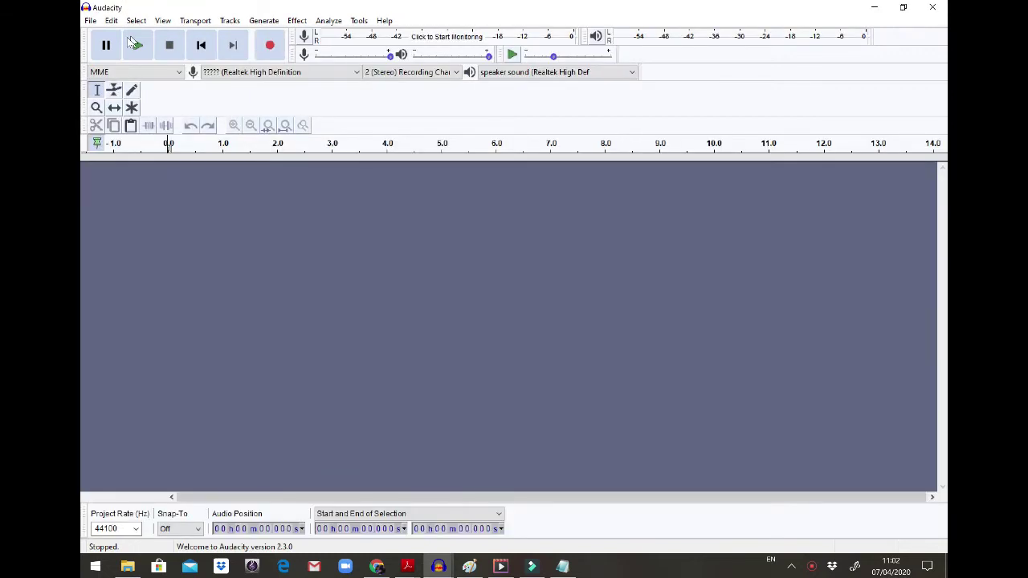
pyautogui.click(90, 20)
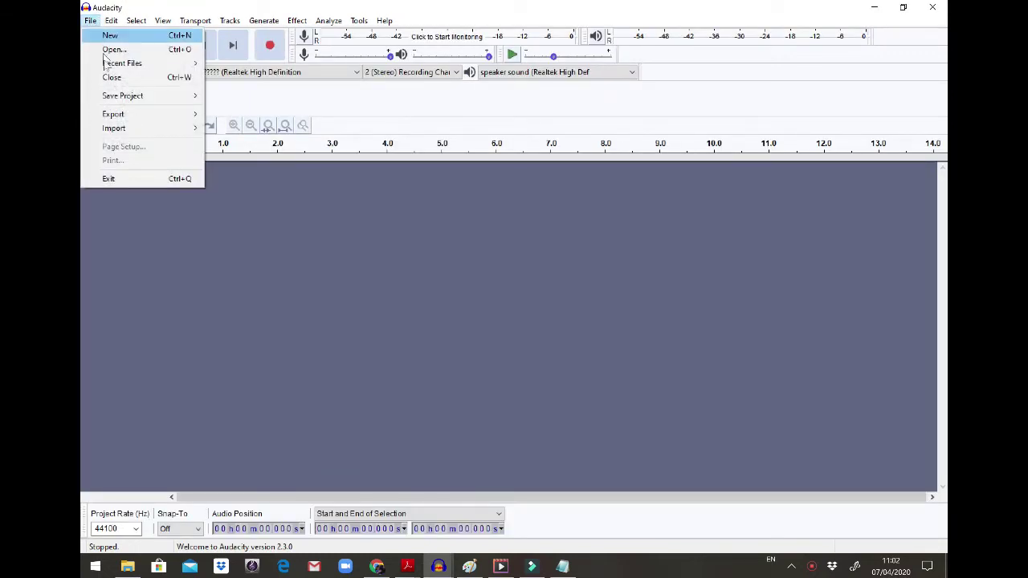
pyautogui.moveTo(124, 96)
pyautogui.click(225, 109)
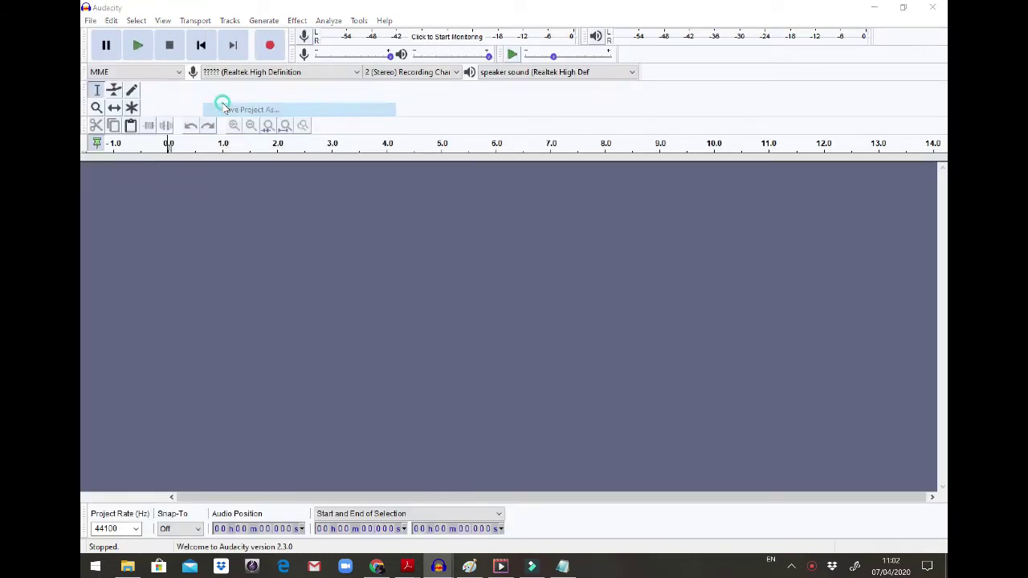
pyautogui.click(514, 314)
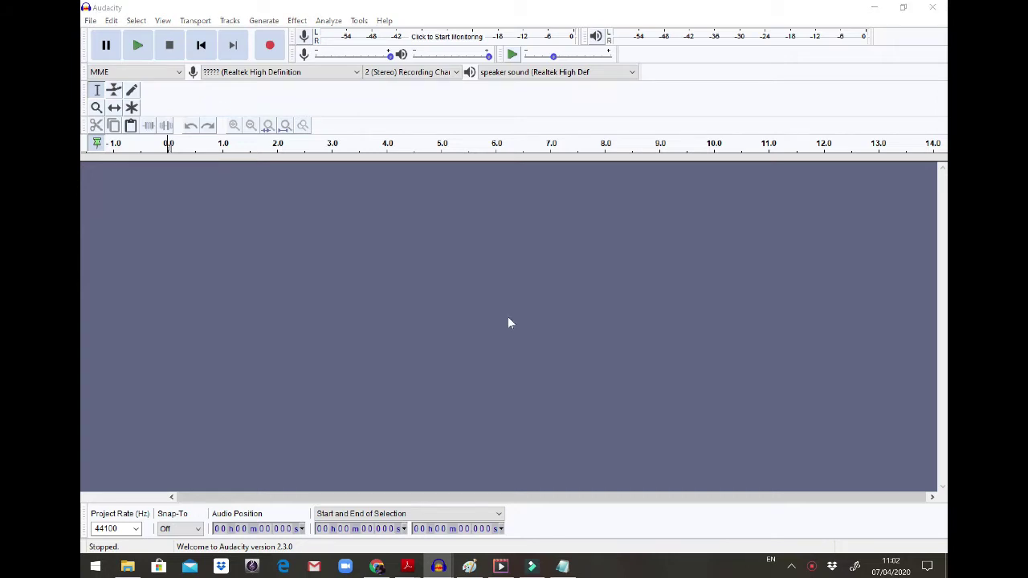
# Save the project to the Desktop under the name 'Wiz of Oz'.
pyautogui.click(132, 133)
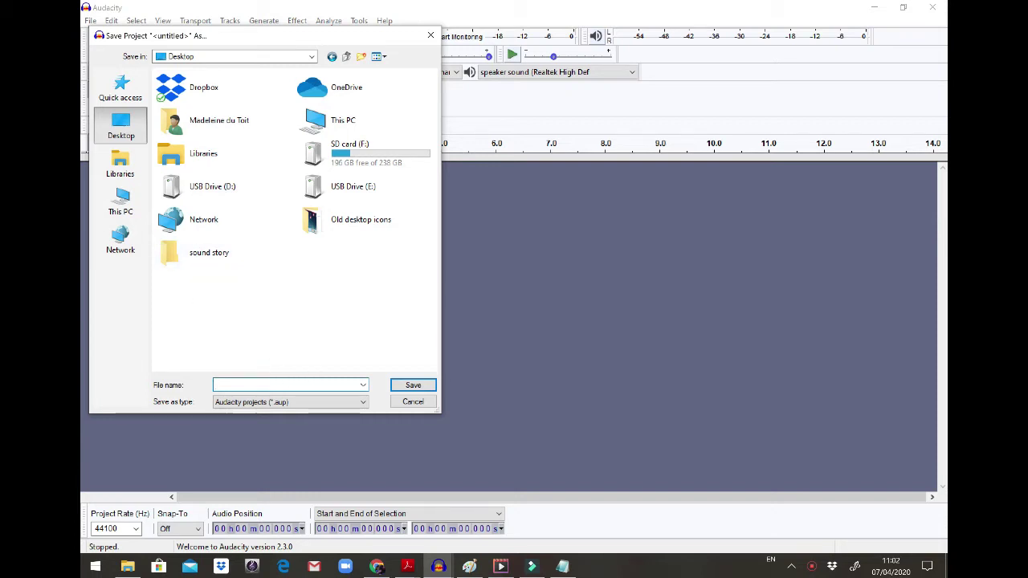
pyautogui.write('Wiz of O')
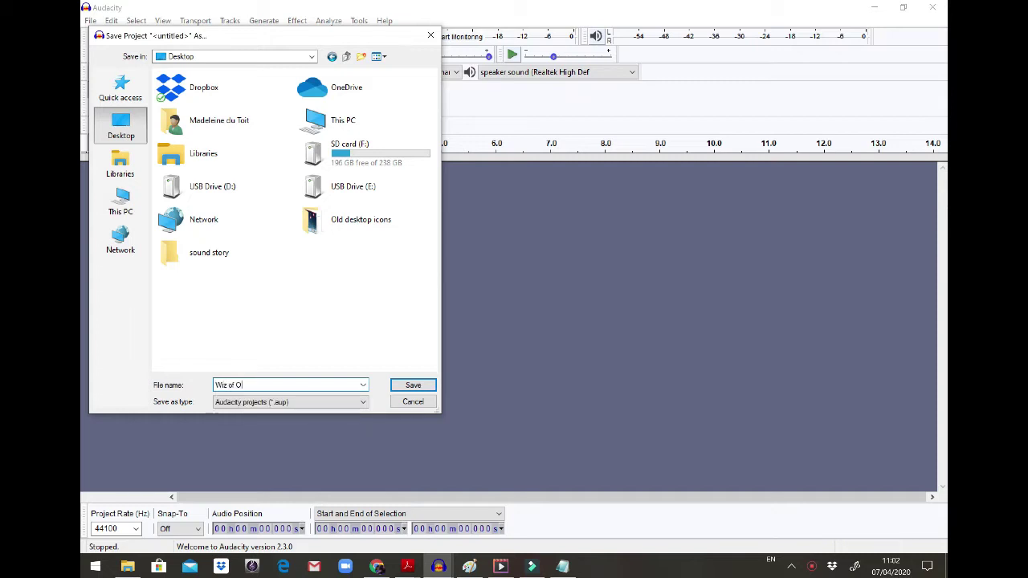
pyautogui.press('super')
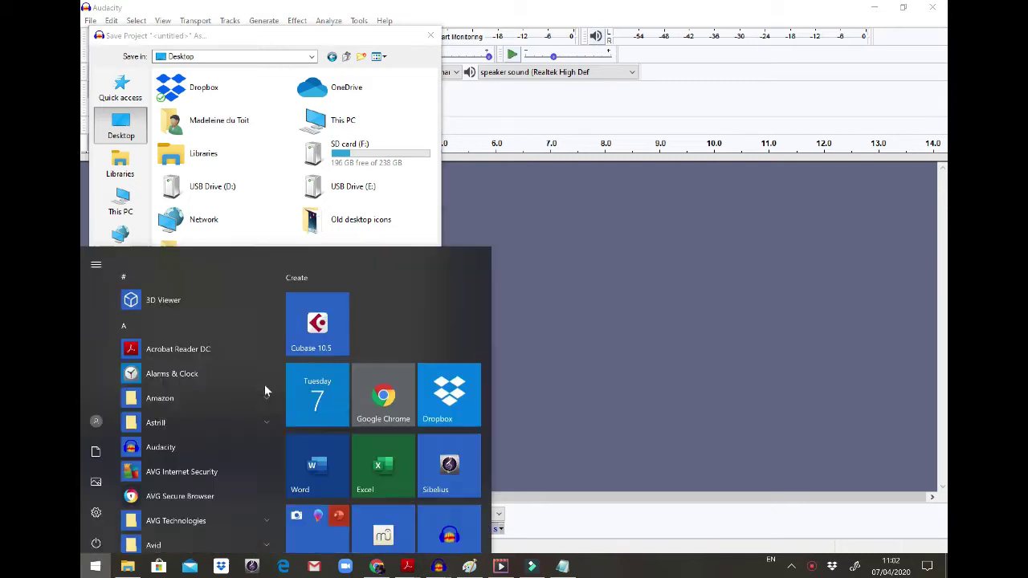
pyautogui.press('Escape')
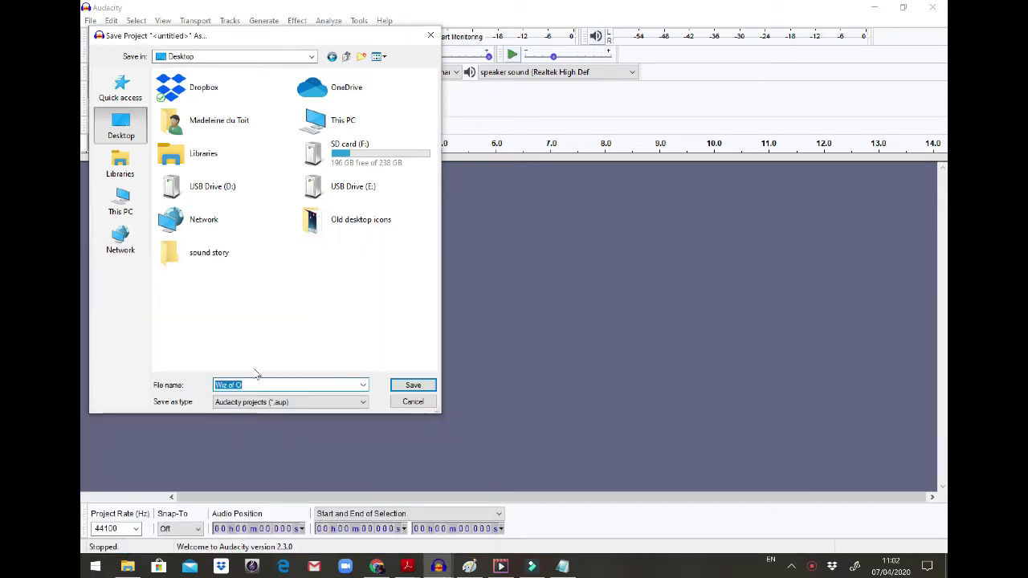
pyautogui.write('f O')
pyautogui.press('Return')
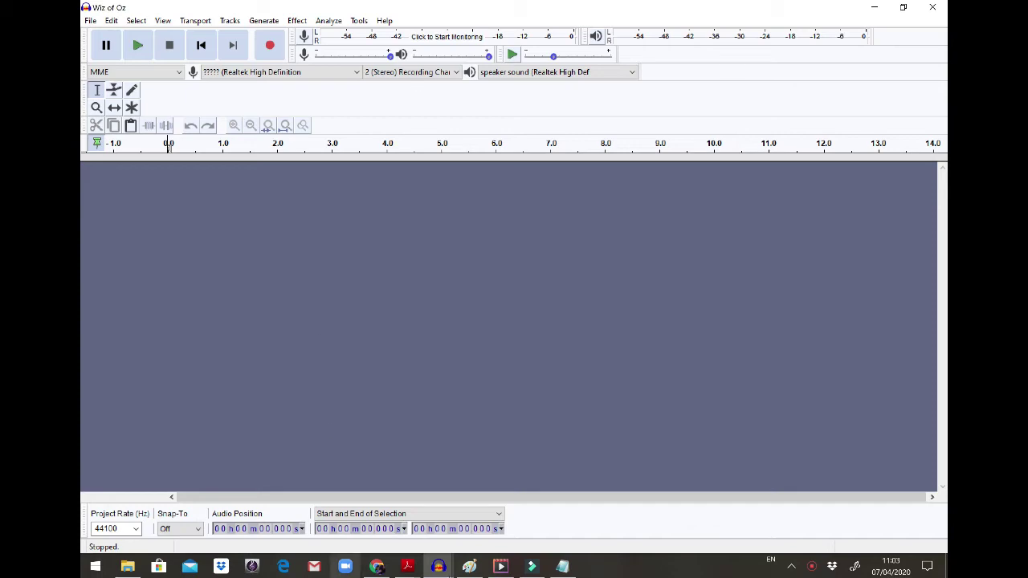
pyautogui.moveTo(563, 567)
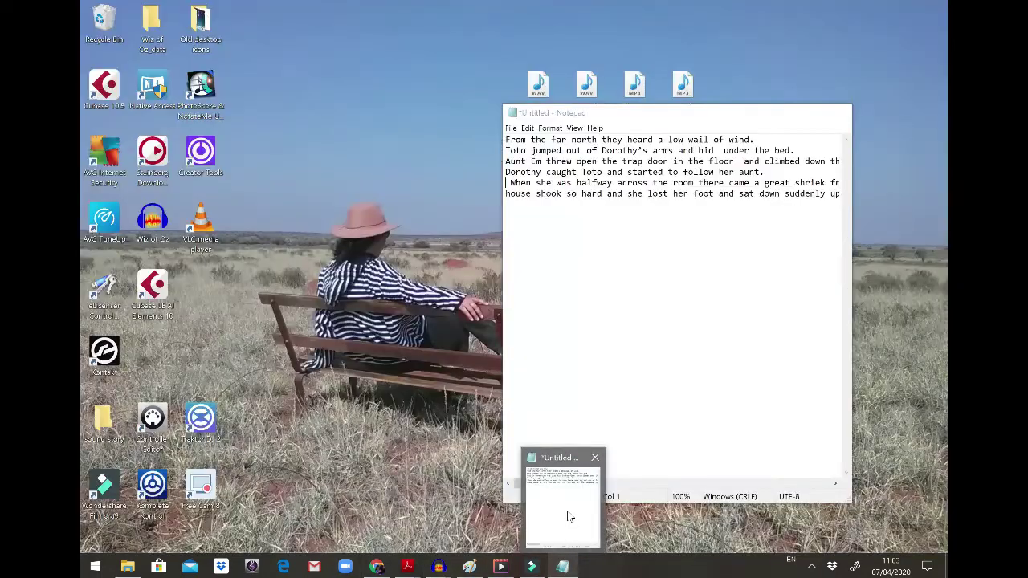
pyautogui.click(569, 514)
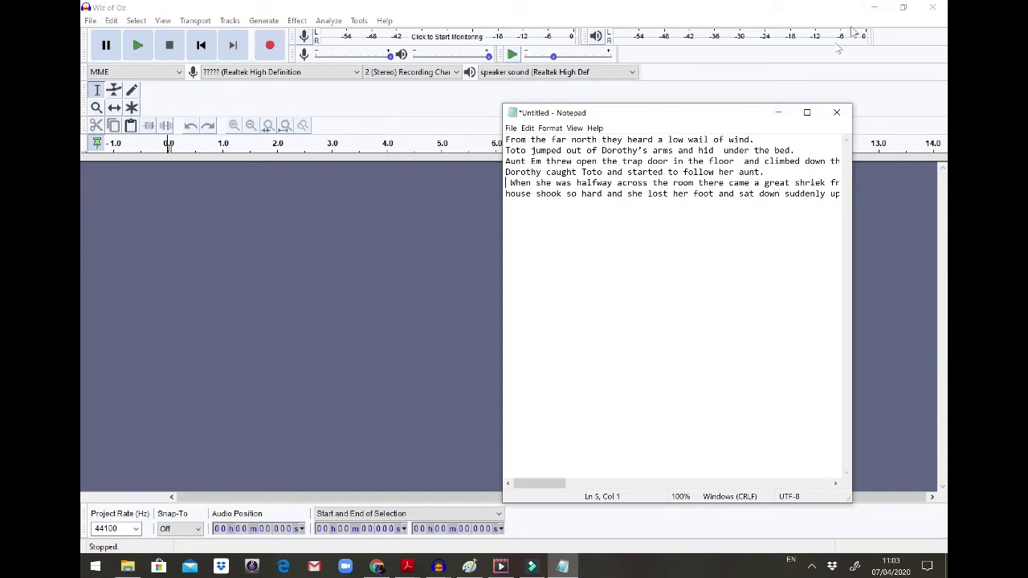
pyautogui.click(877, 7)
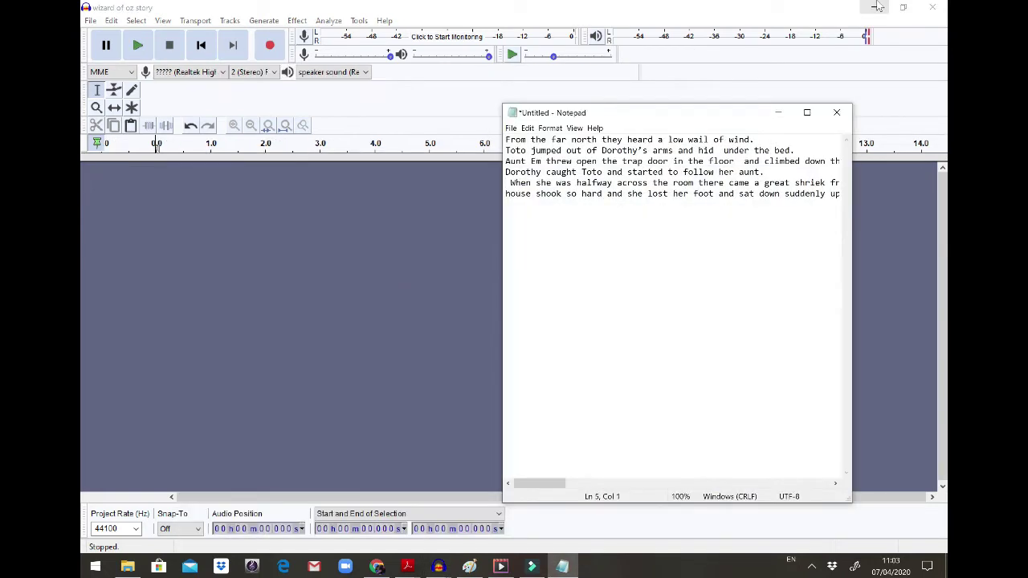
pyautogui.click(876, 8)
pyautogui.click(898, 9)
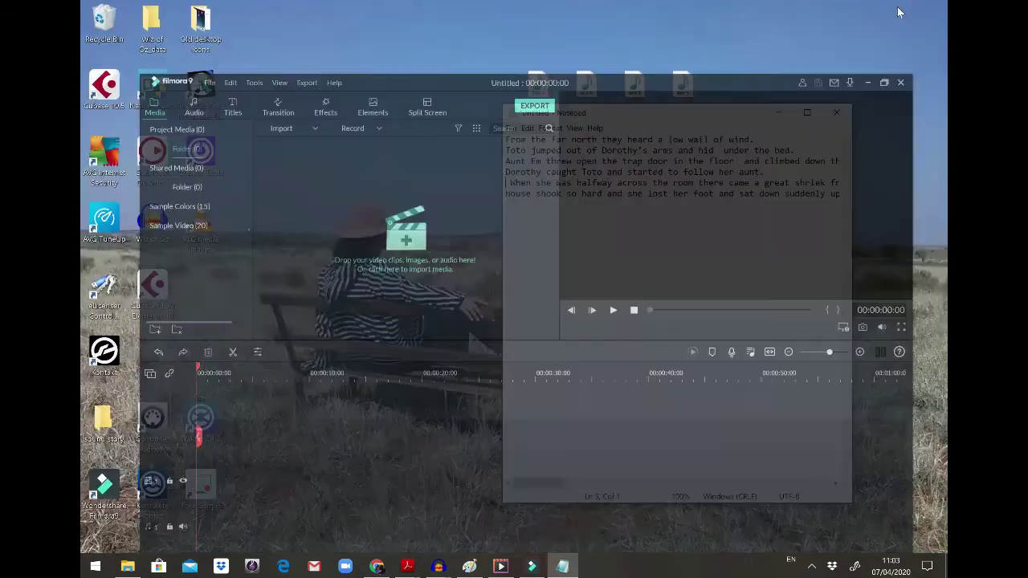
pyautogui.moveTo(673, 117); pyautogui.dragTo(512, 177)
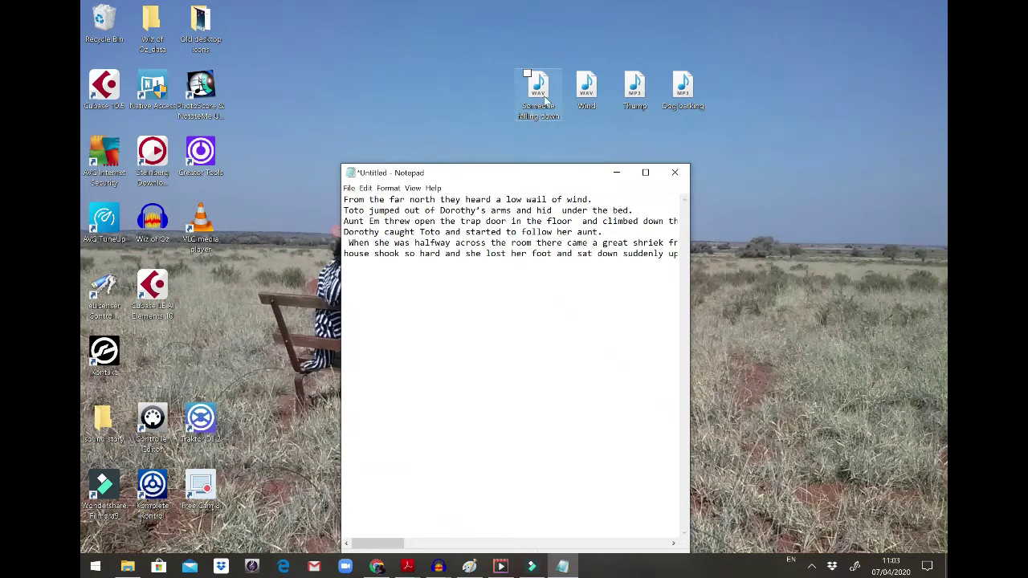
pyautogui.click(594, 94)
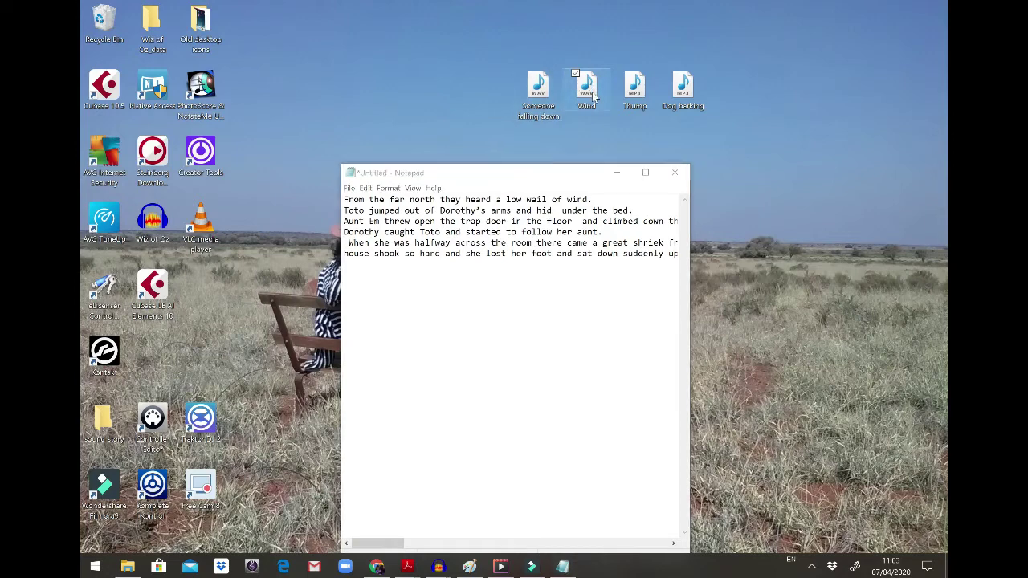
pyautogui.click(635, 88)
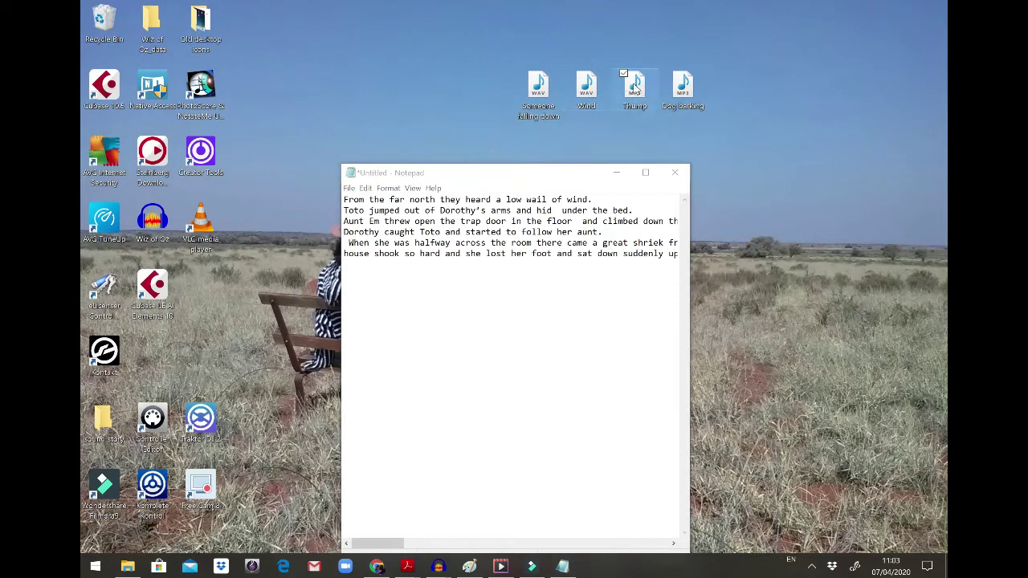
pyautogui.click(539, 108)
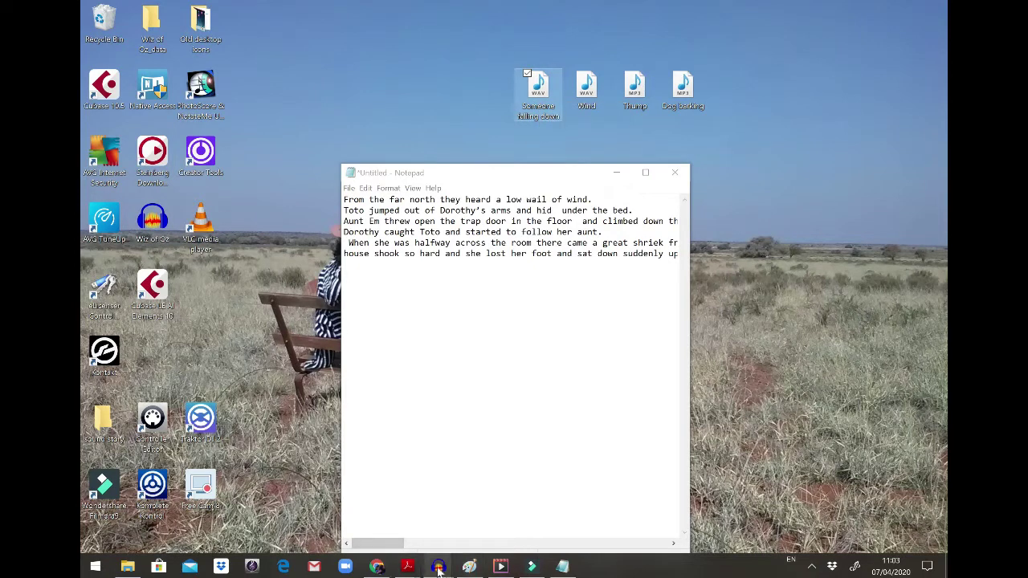
pyautogui.moveTo(438, 566)
pyautogui.click(480, 506)
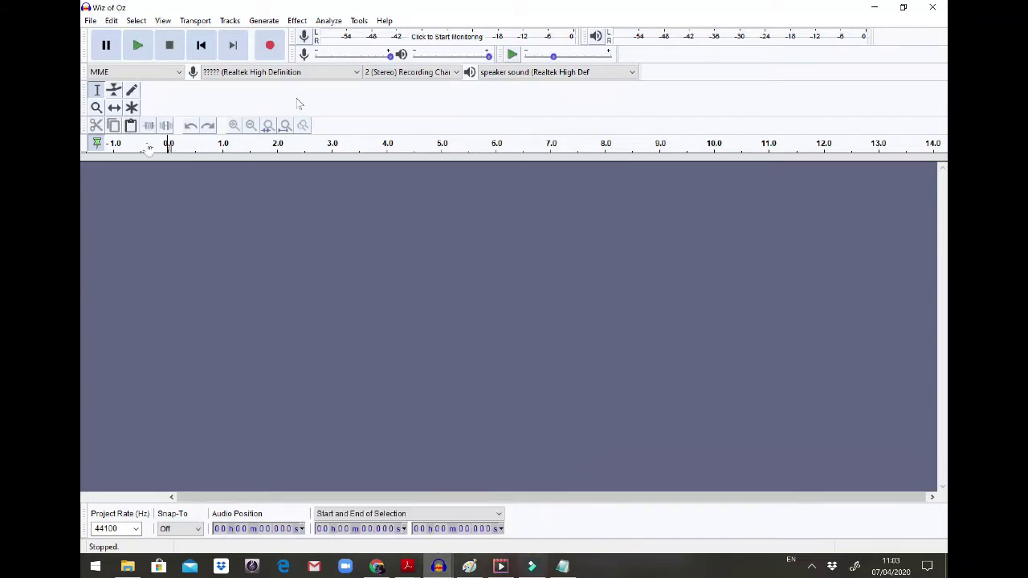
# Record a roughly 34-second stereo narration while reading the story from the Notepad script.
pyautogui.click(271, 46)
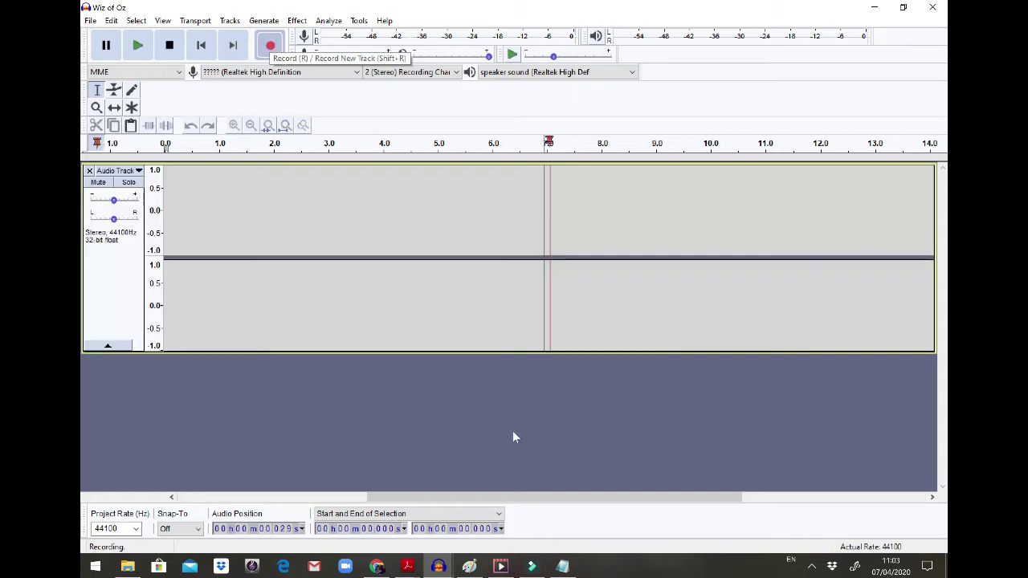
pyautogui.click(564, 567)
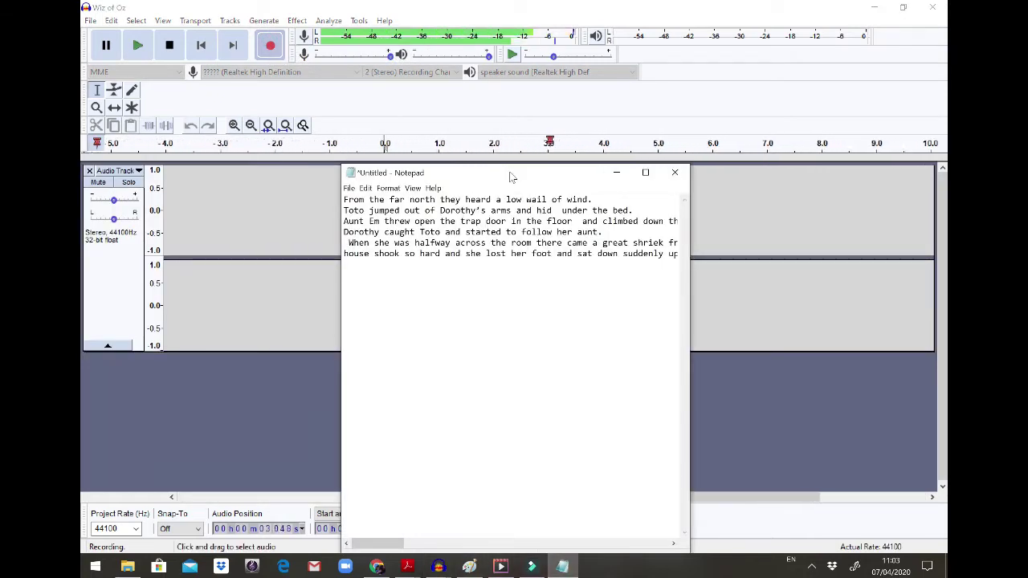
pyautogui.moveTo(510, 174); pyautogui.dragTo(673, 155)
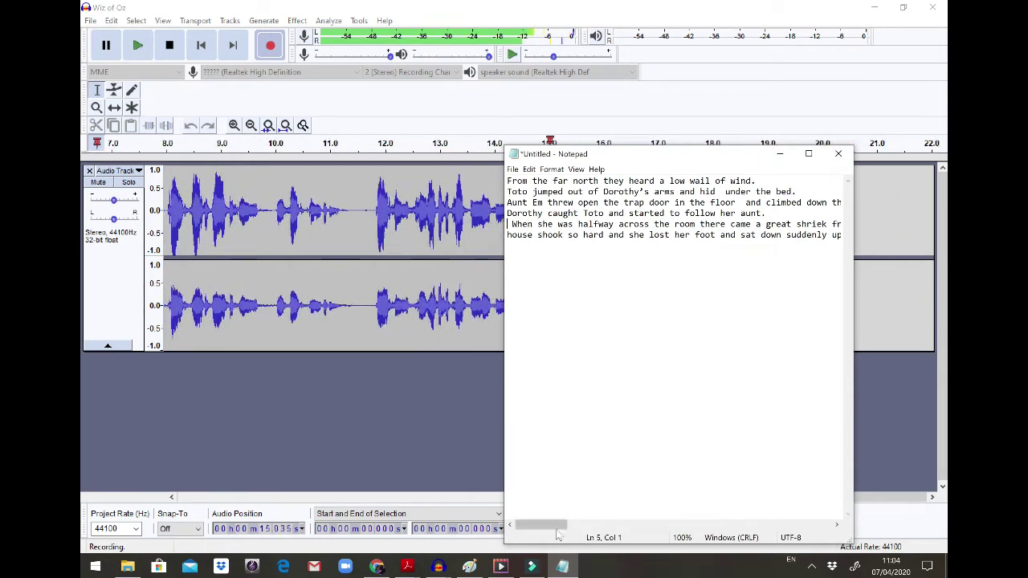
pyautogui.moveTo(555, 528); pyautogui.dragTo(512, 527)
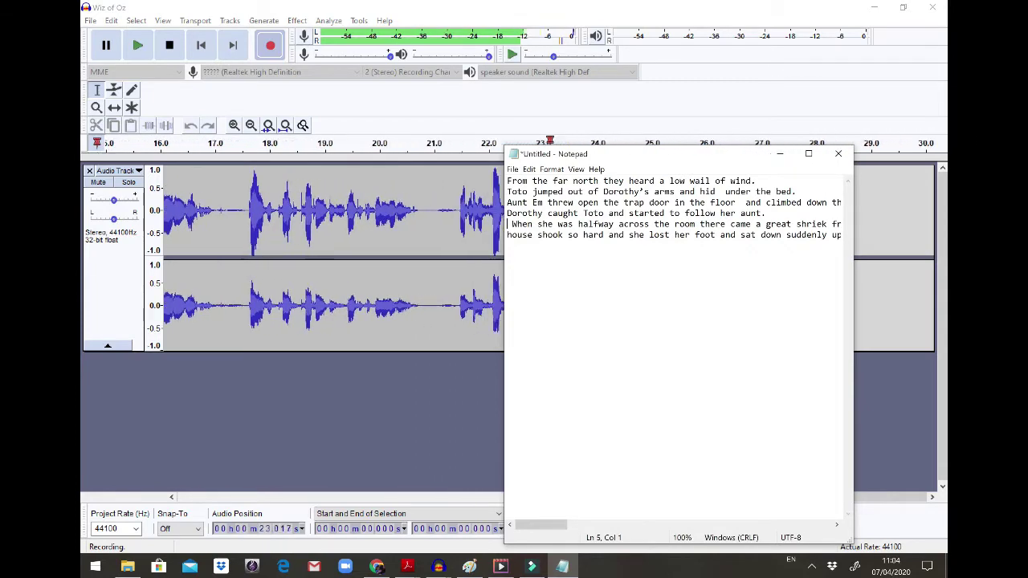
pyautogui.moveTo(537, 529); pyautogui.dragTo(454, 526)
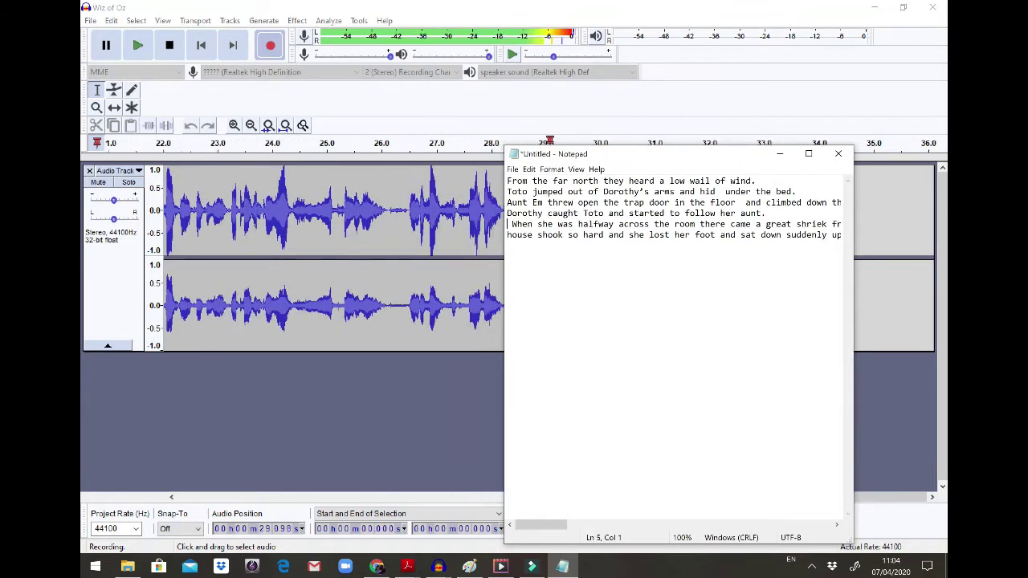
pyautogui.moveTo(545, 527); pyautogui.dragTo(561, 533)
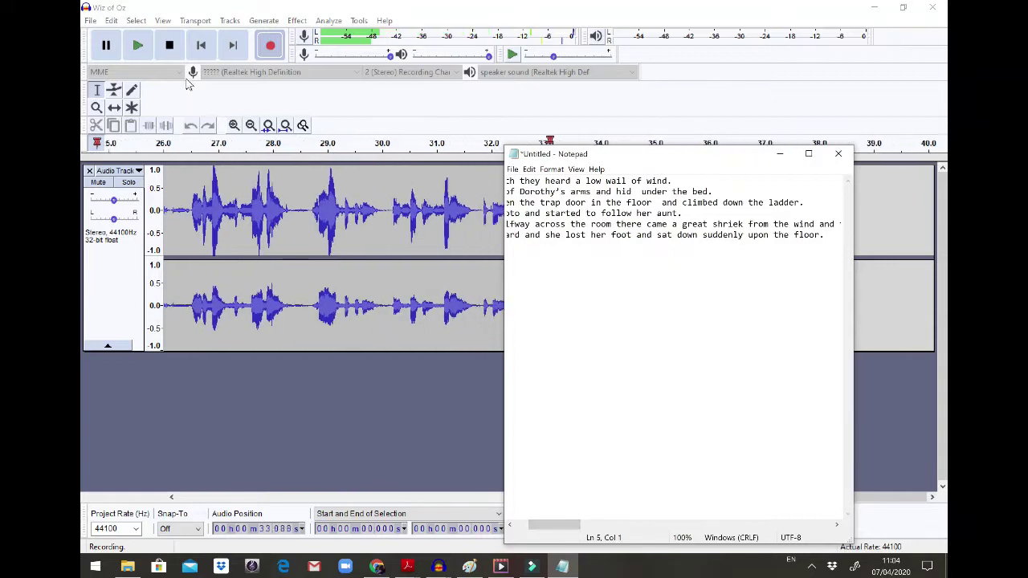
pyautogui.click(167, 45)
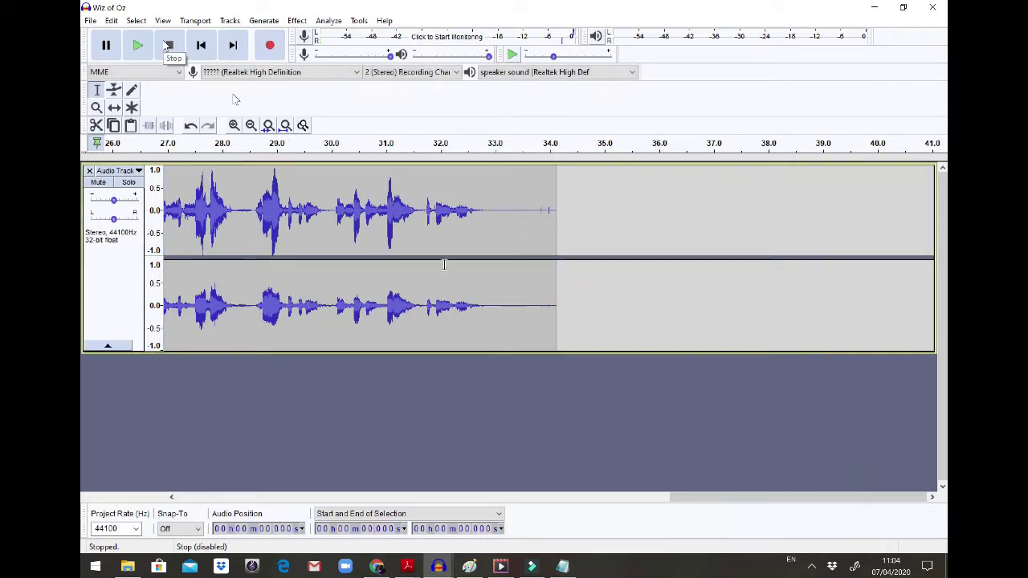
# Touch up the story script text, then close Notepad without saving.
pyautogui.click(562, 567)
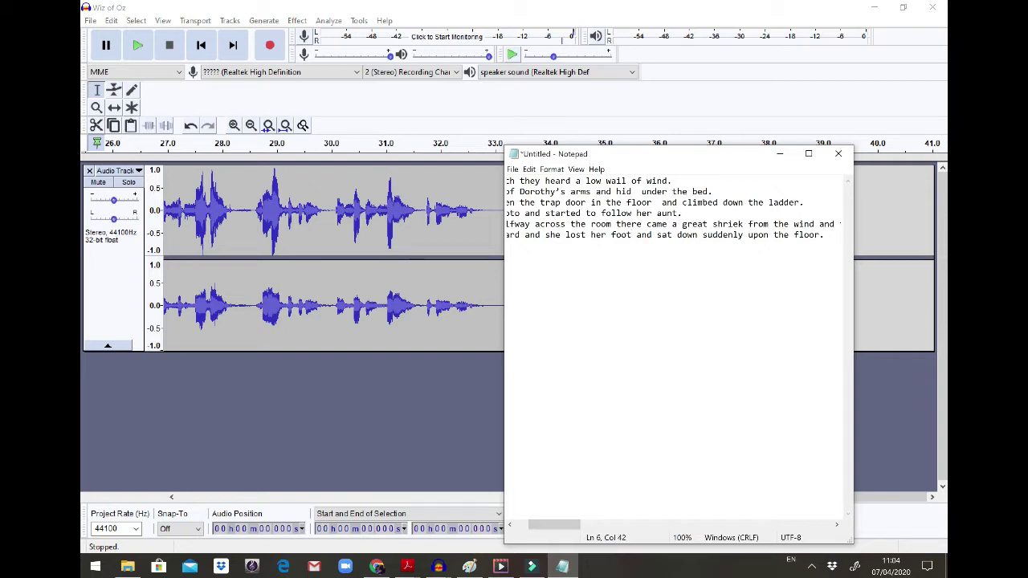
pyautogui.write('ing')
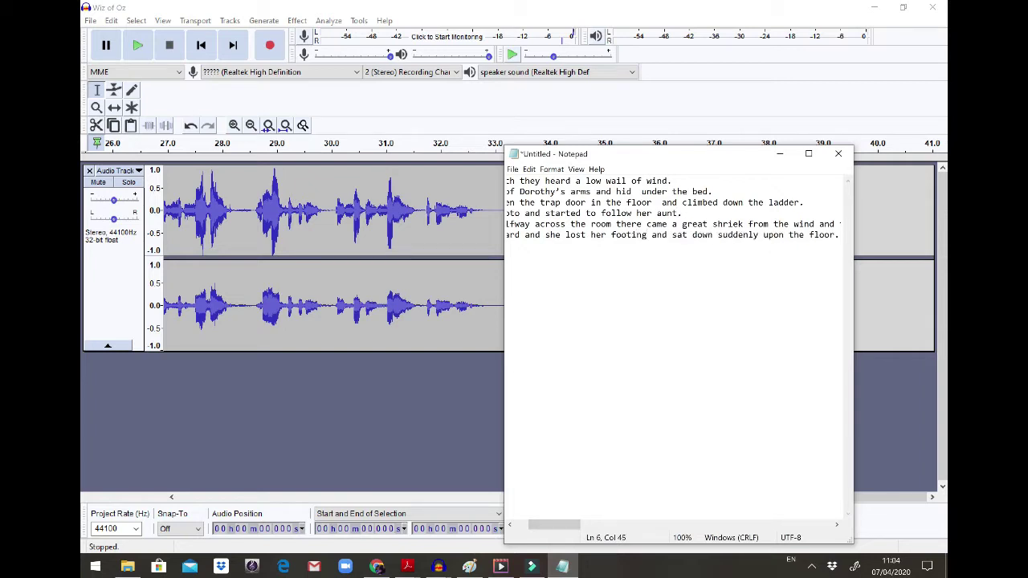
pyautogui.press('BackSpace')
pyautogui.press('BackSpace')
pyautogui.press('BackSpace')
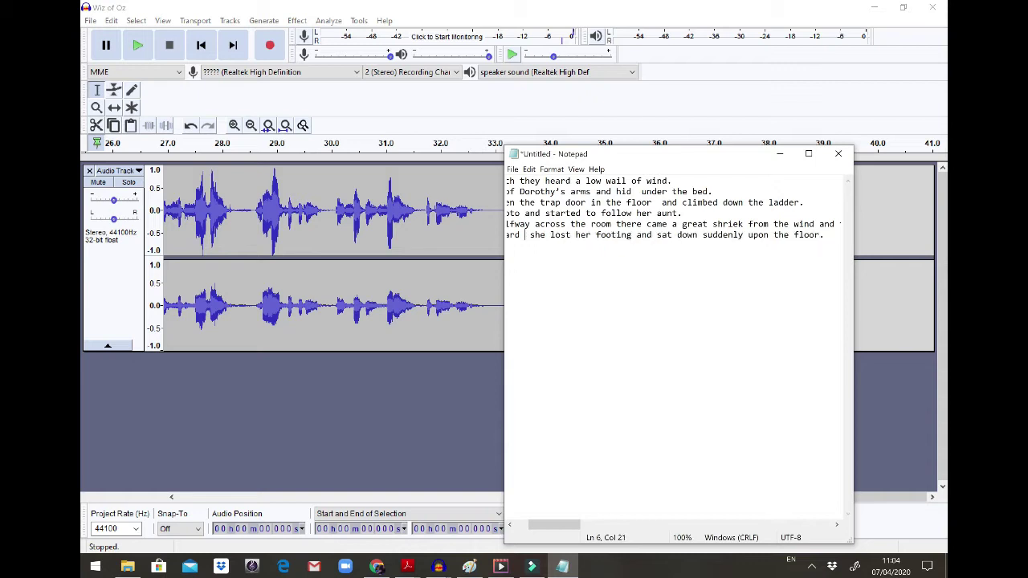
pyautogui.moveTo(556, 526); pyautogui.dragTo(543, 526)
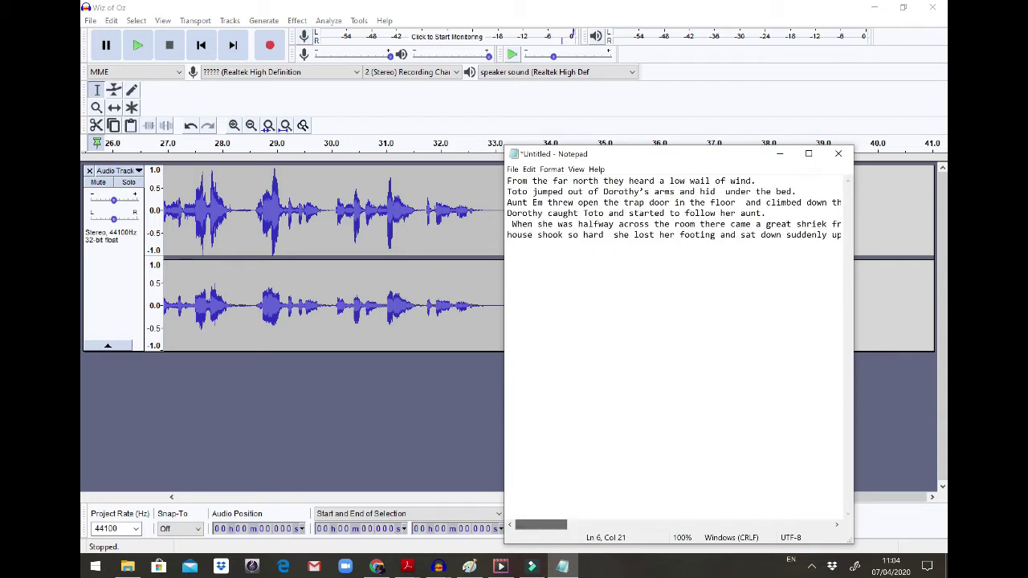
pyautogui.click(837, 154)
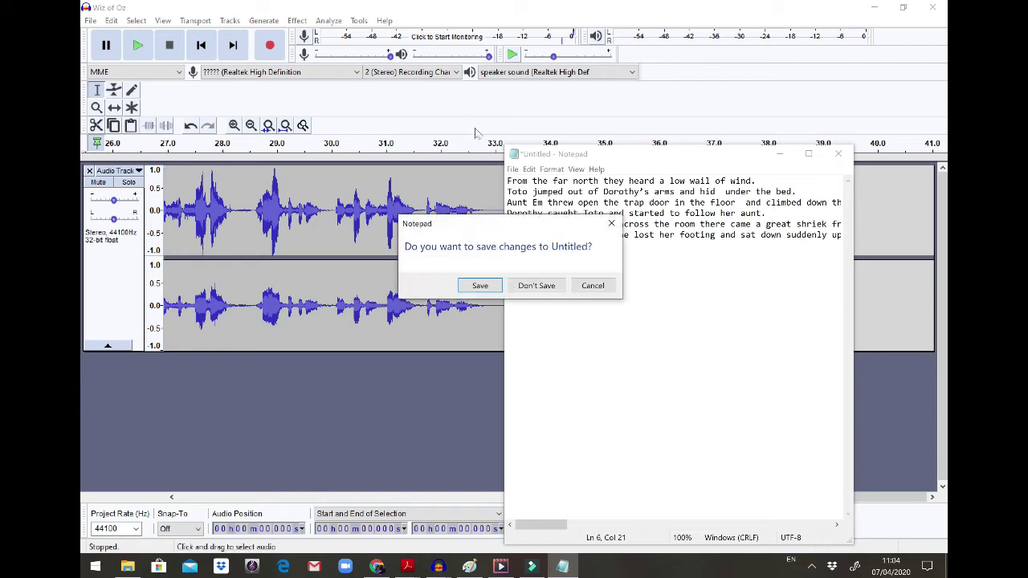
pyautogui.click(536, 286)
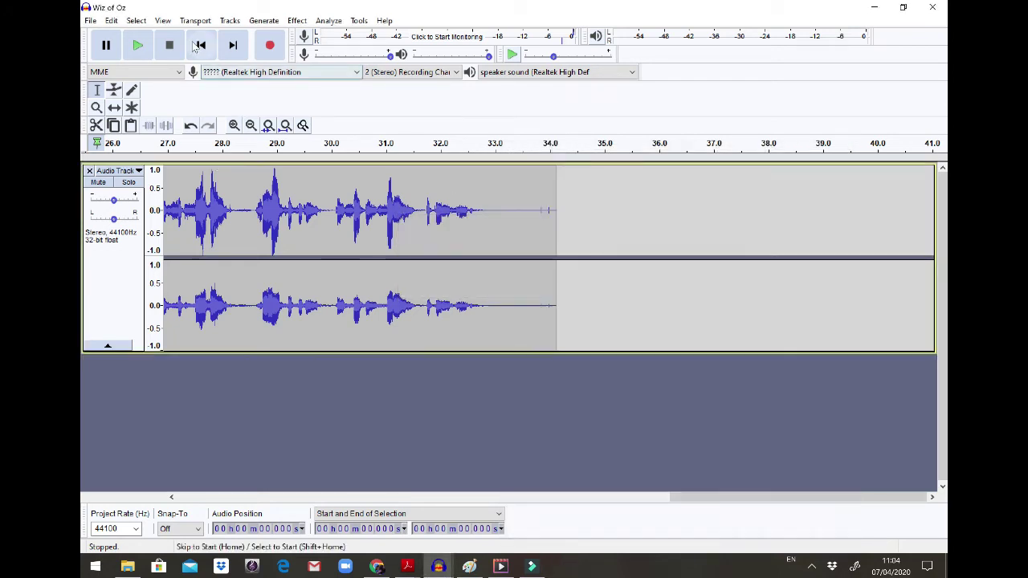
# Play the recorded narration back from the start, then stop it.
pyautogui.click(196, 46)
pyautogui.click(138, 47)
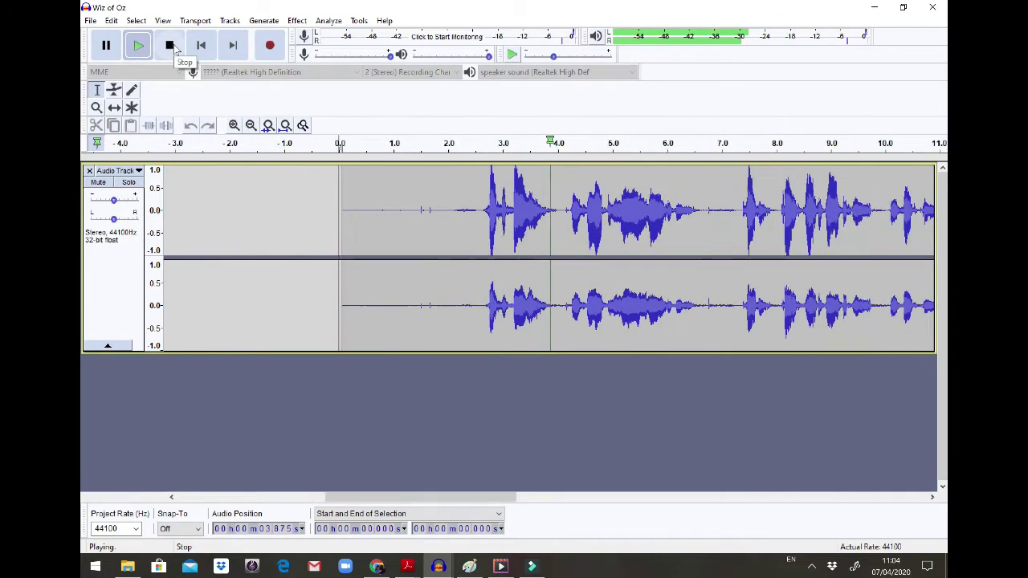
pyautogui.click(172, 46)
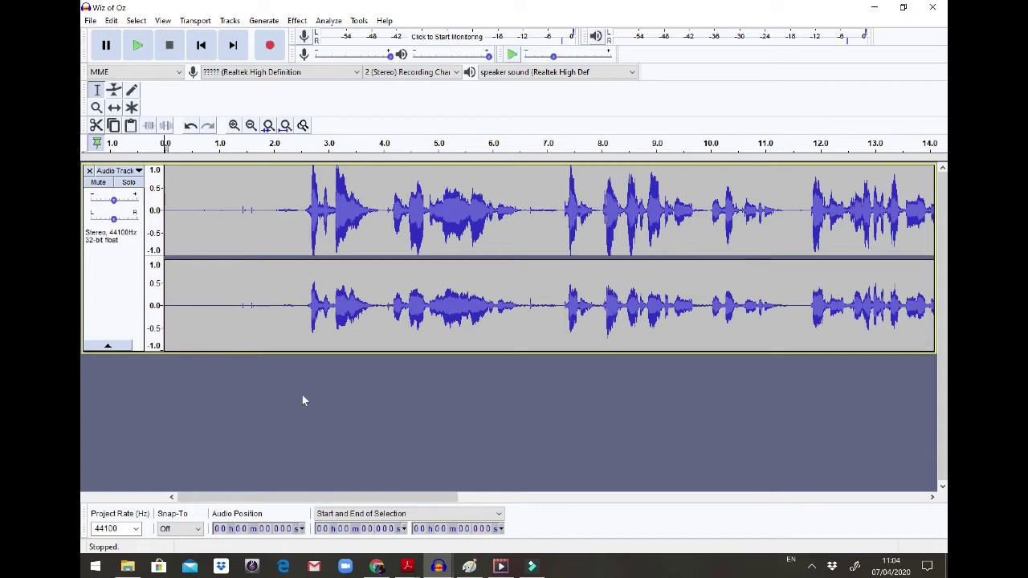
pyautogui.click(90, 21)
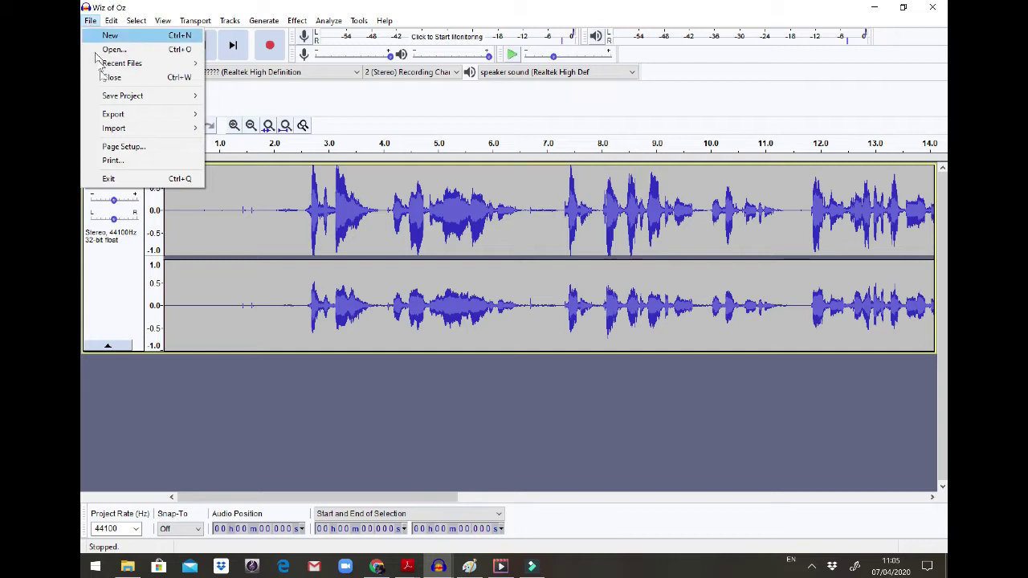
# Import Wind.wav from the Desktop through File > Import > Audio as a second track.
pyautogui.moveTo(110, 132)
pyautogui.click(241, 129)
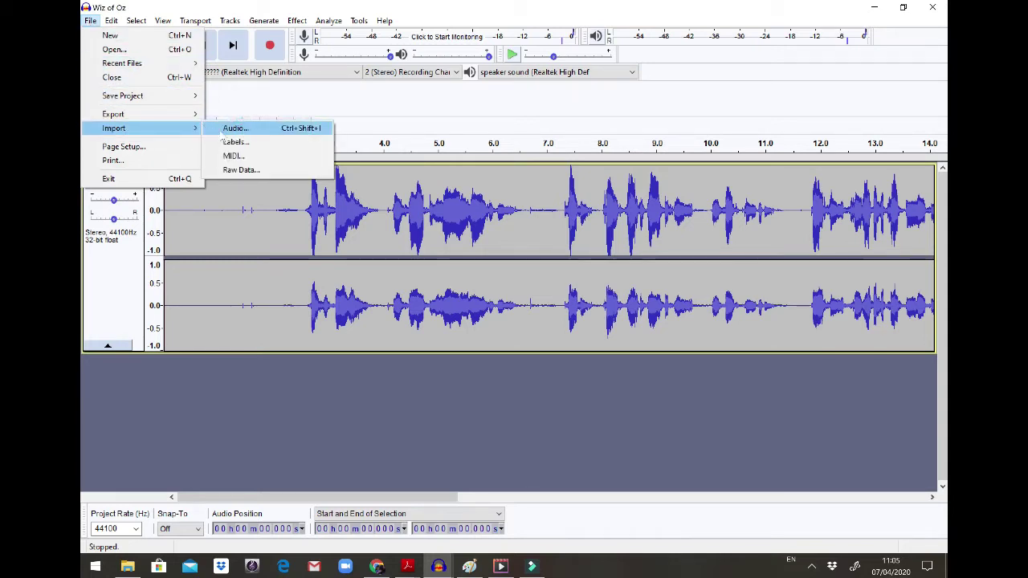
pyautogui.click(235, 129)
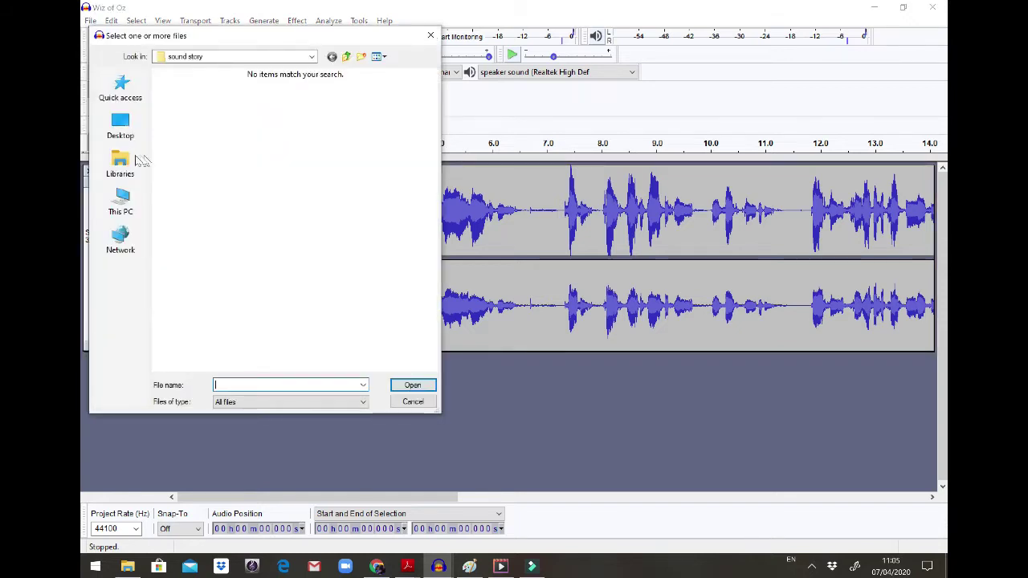
pyautogui.click(115, 133)
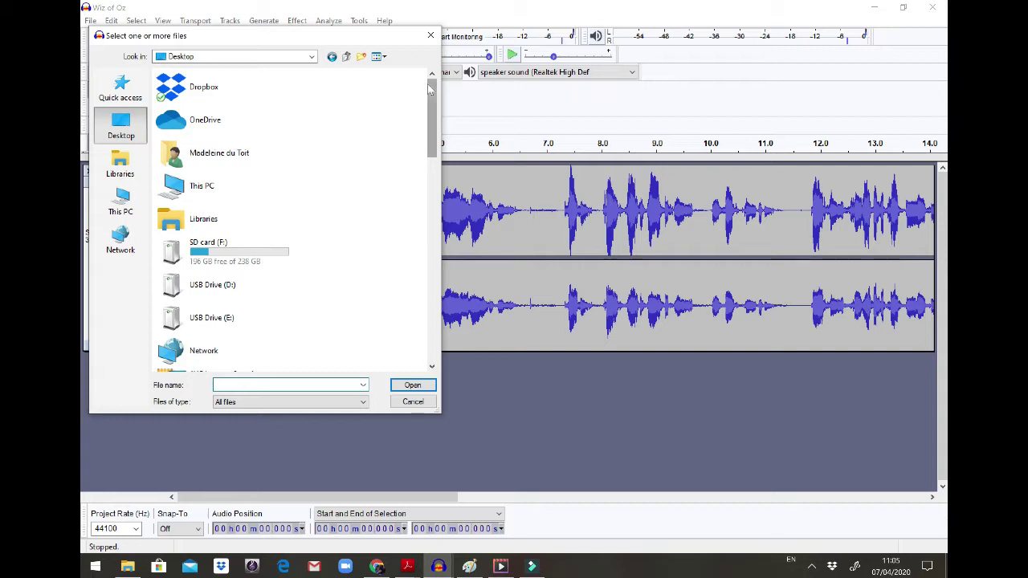
pyautogui.moveTo(428, 84); pyautogui.dragTo(428, 353)
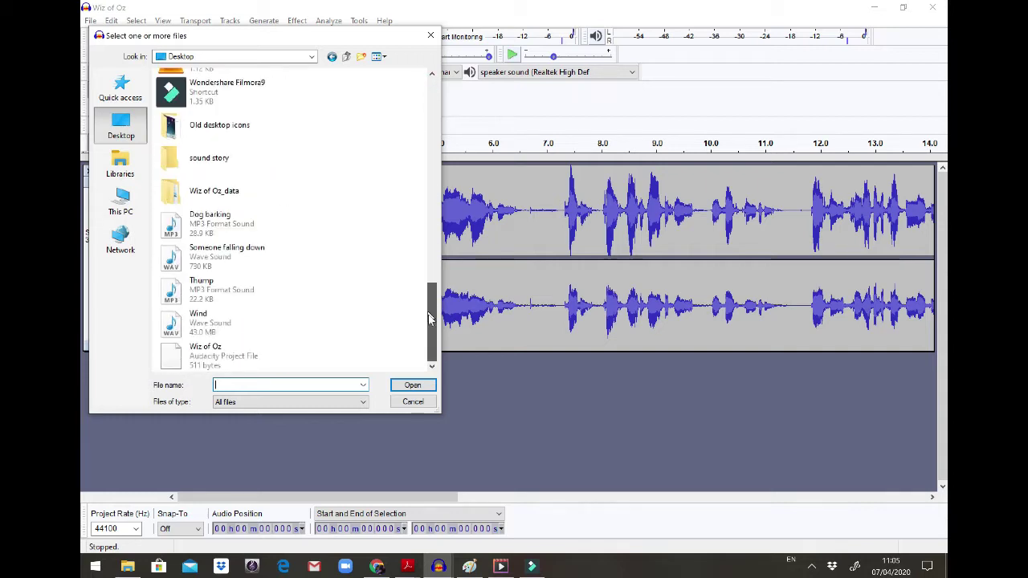
pyautogui.click(205, 321)
pyautogui.click(400, 391)
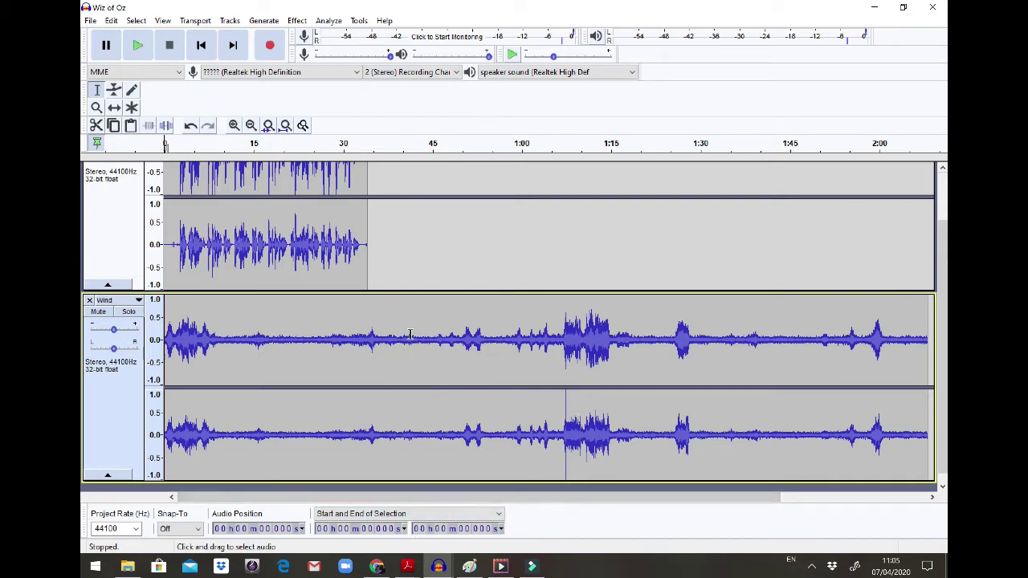
# Cut the 23.5–54.6 s stretch out of the Wind track.
pyautogui.click(498, 325)
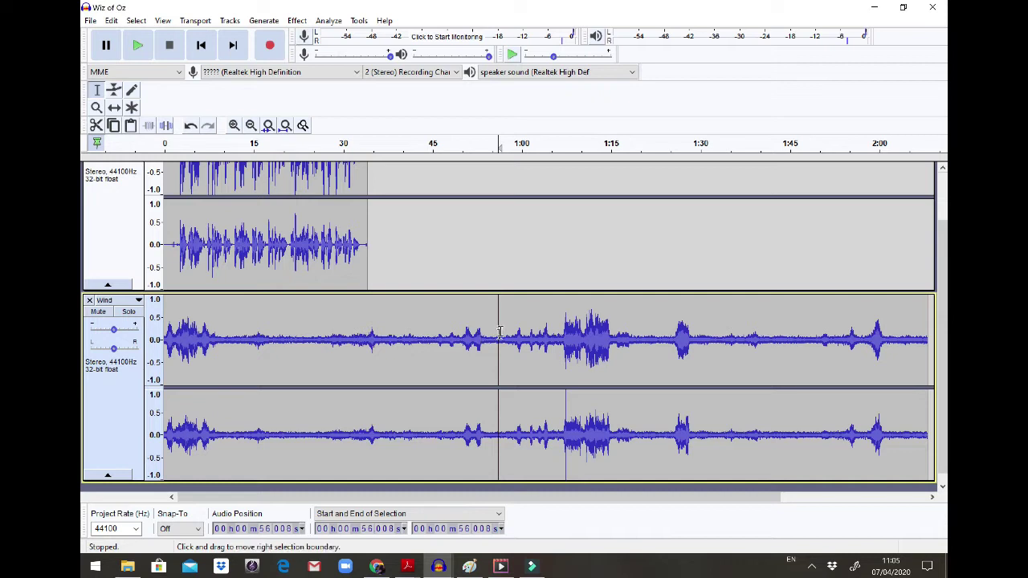
pyautogui.moveTo(503, 325); pyautogui.dragTo(449, 329)
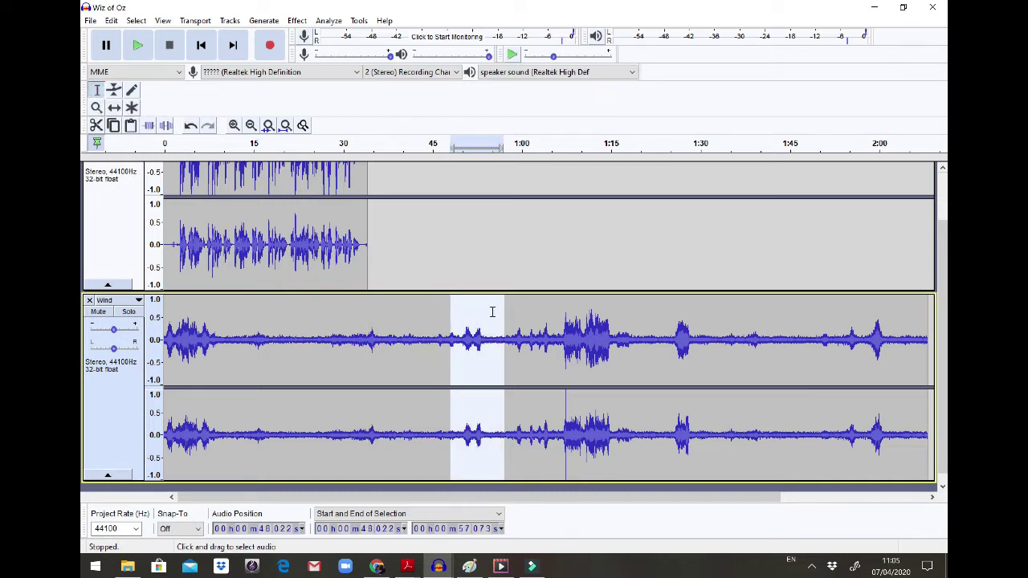
pyautogui.moveTo(497, 333); pyautogui.dragTo(261, 234)
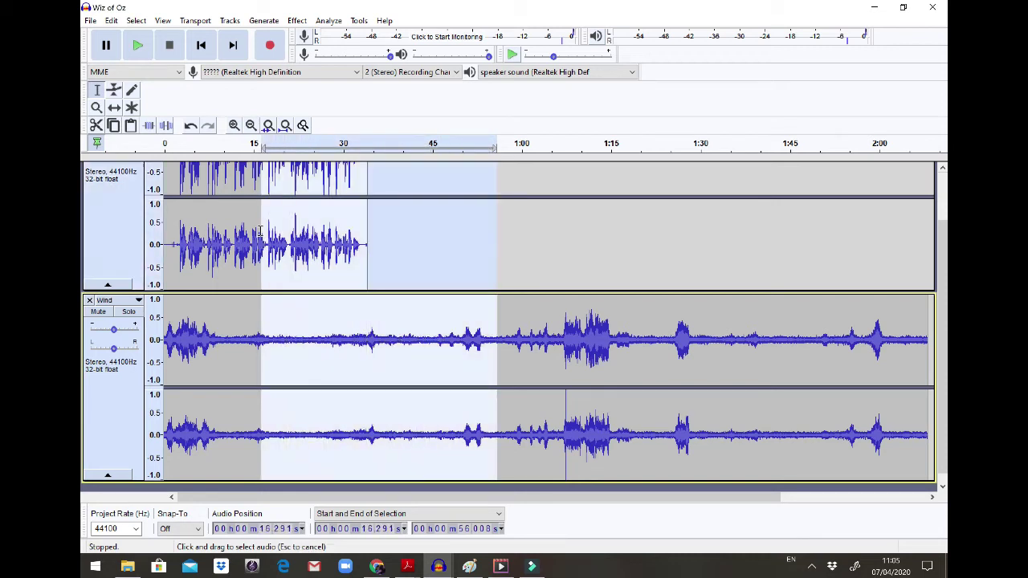
pyautogui.moveTo(266, 311); pyautogui.dragTo(305, 341)
pyautogui.click(489, 339)
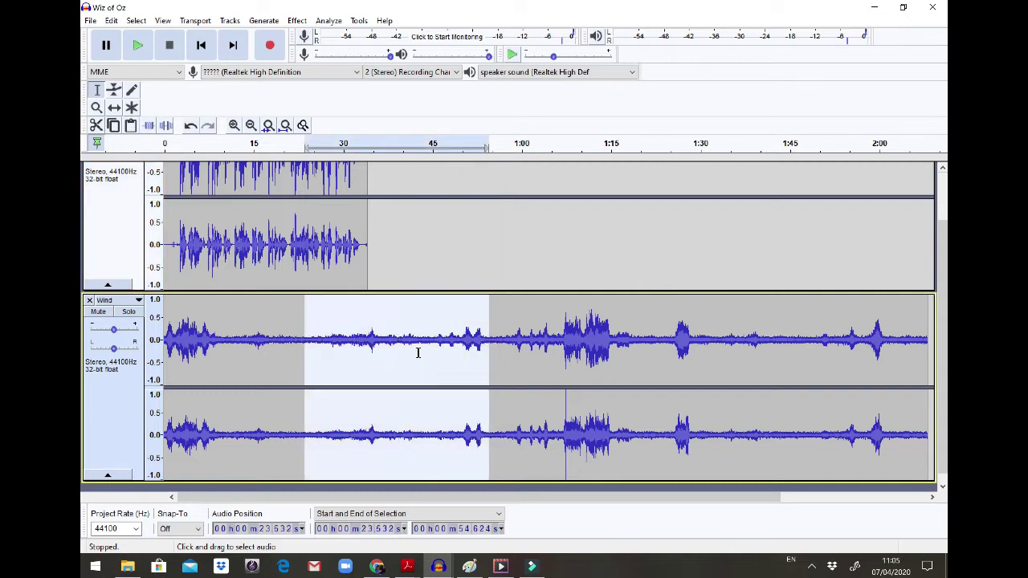
pyautogui.press('Delete')
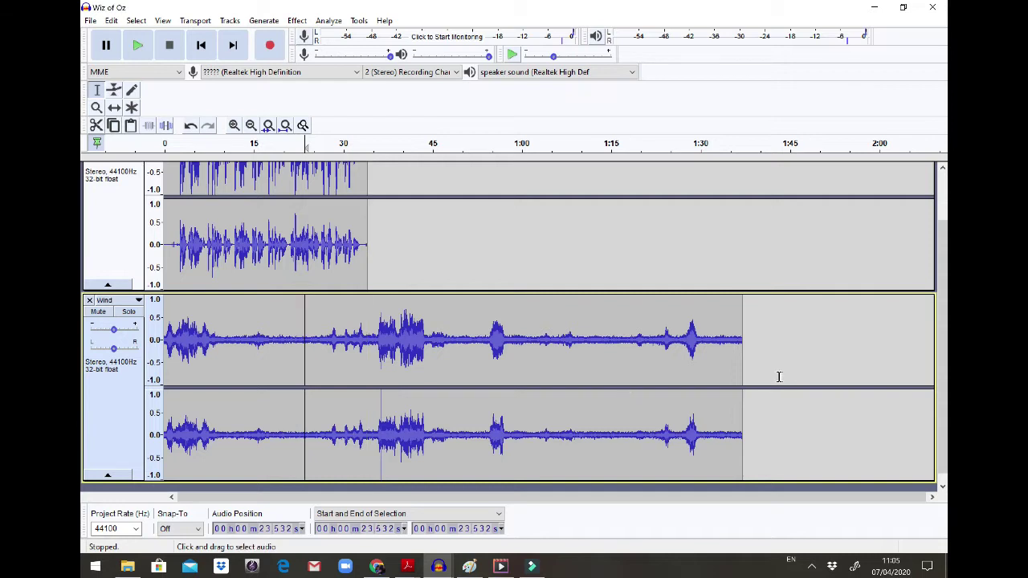
# Delete the Wind track from 45.8 s to the end, plus the 15.9–26 s stretch.
pyautogui.moveTo(620, 358); pyautogui.dragTo(437, 371)
pyautogui.press('Delete')
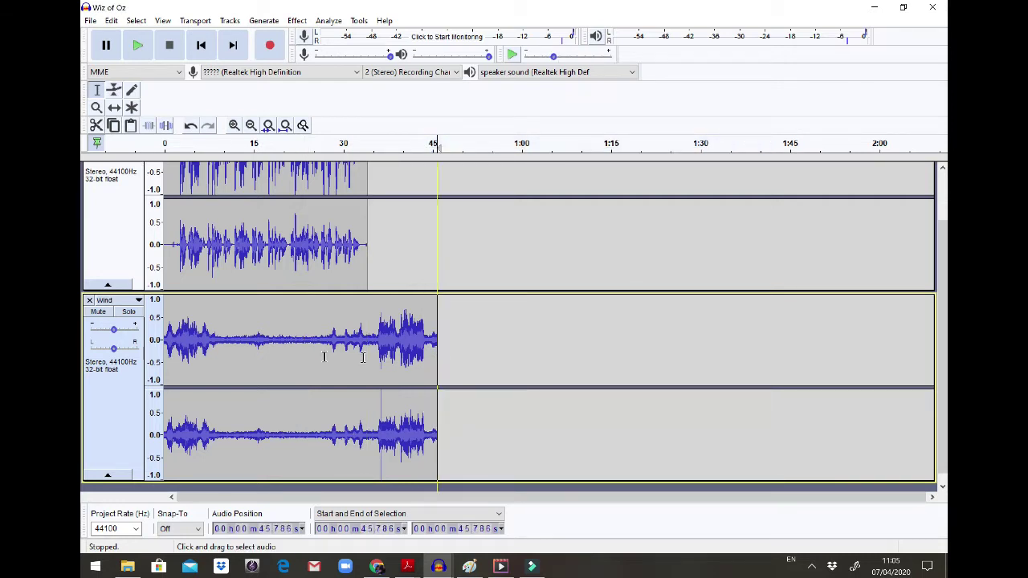
pyautogui.moveTo(293, 335); pyautogui.dragTo(260, 338)
pyautogui.press('Delete')
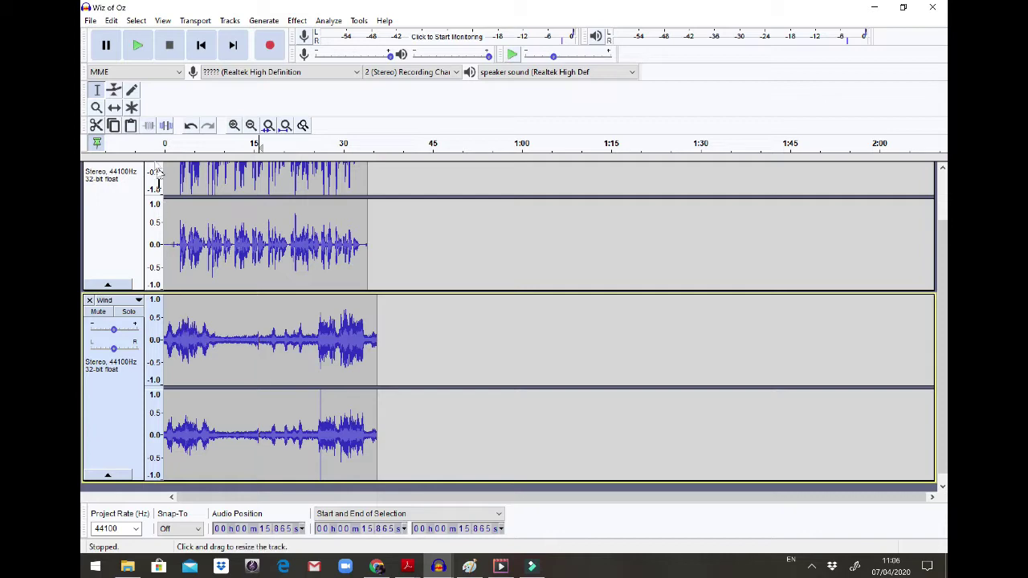
# Lower the Wind track's gain while playing the mix from the start, then replay it.
pyautogui.click(201, 45)
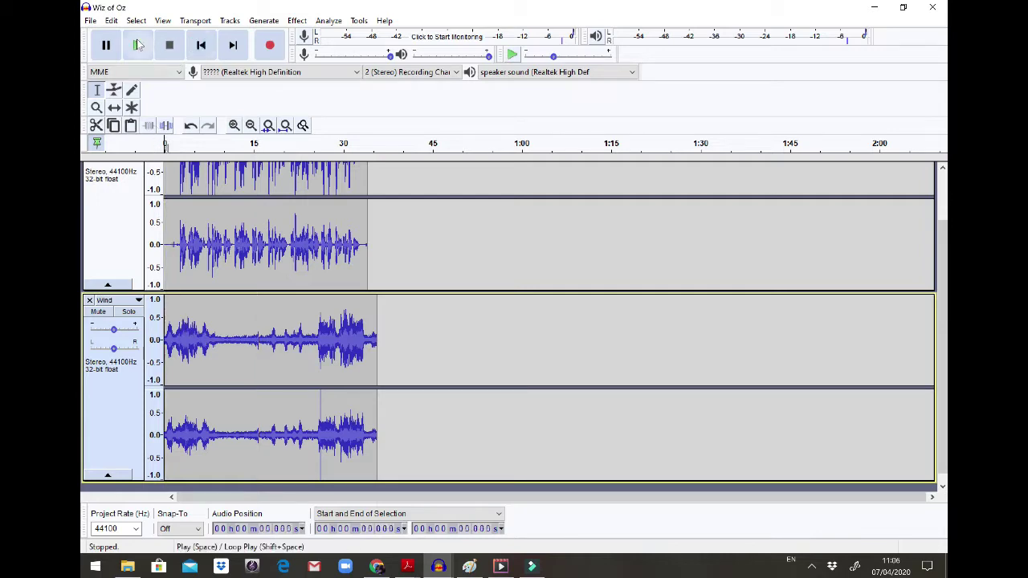
pyautogui.click(138, 45)
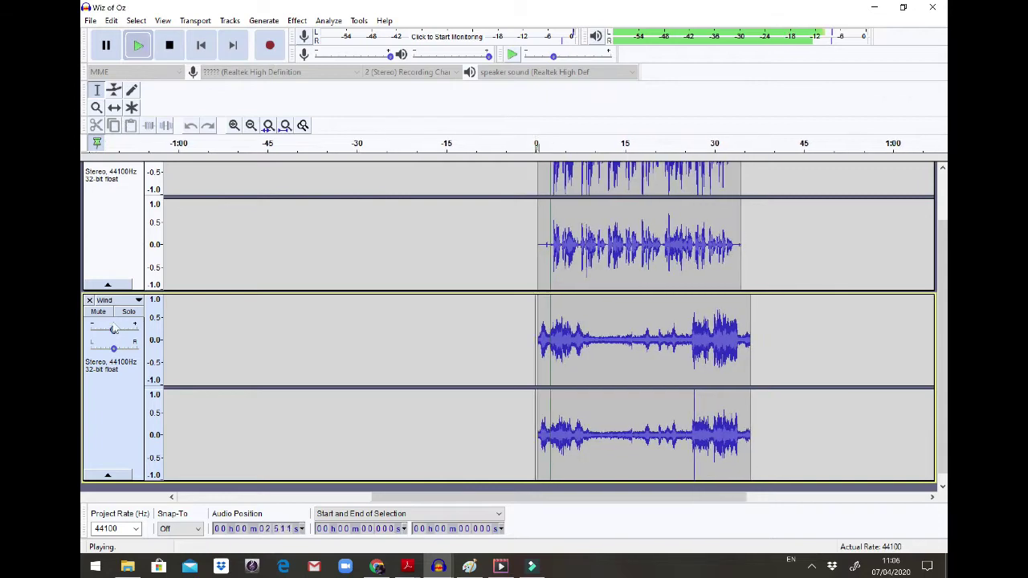
pyautogui.moveTo(113, 327); pyautogui.dragTo(111, 330)
pyautogui.press('space')
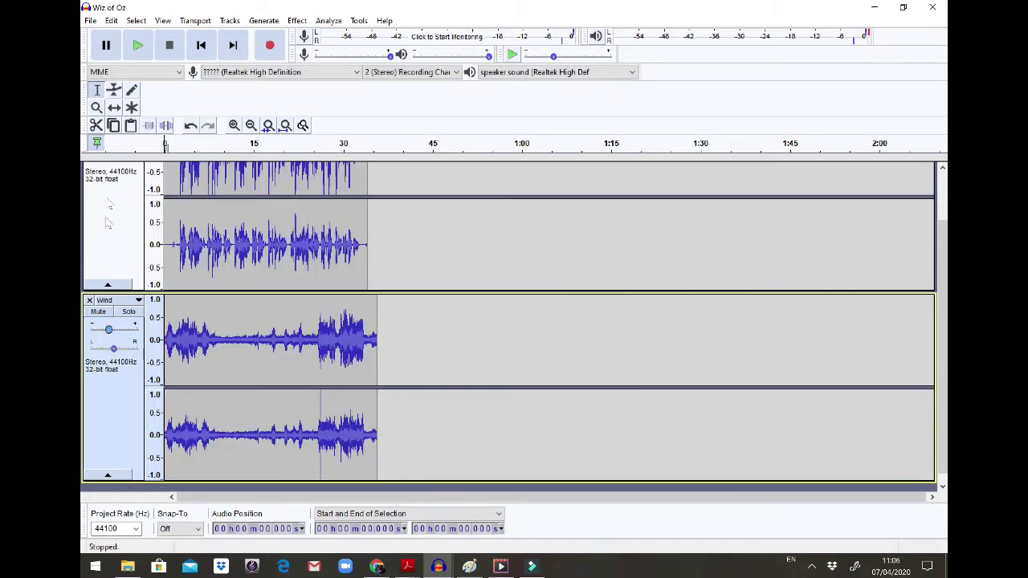
pyautogui.scroll(1, 107, 223)
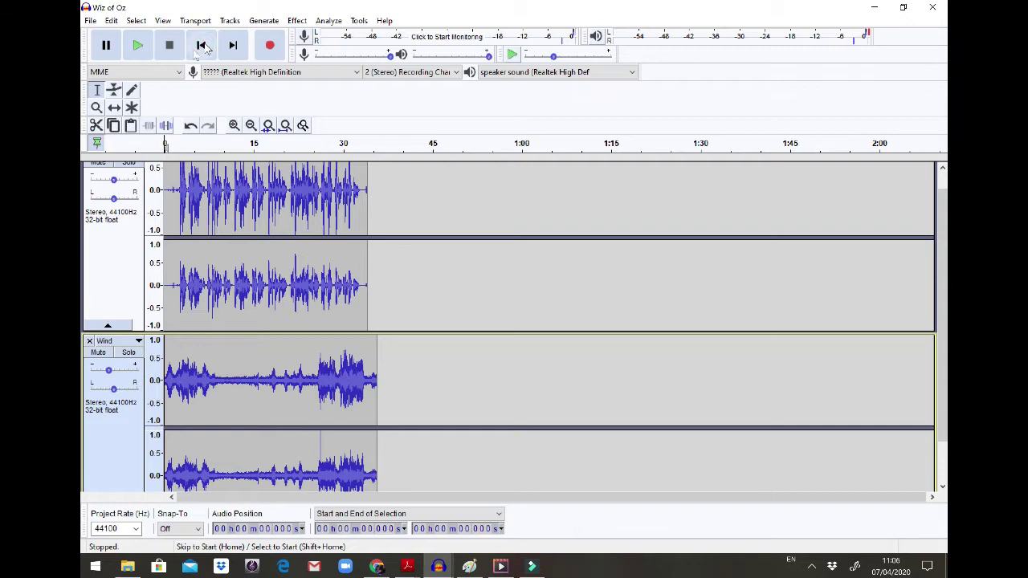
pyautogui.click(137, 48)
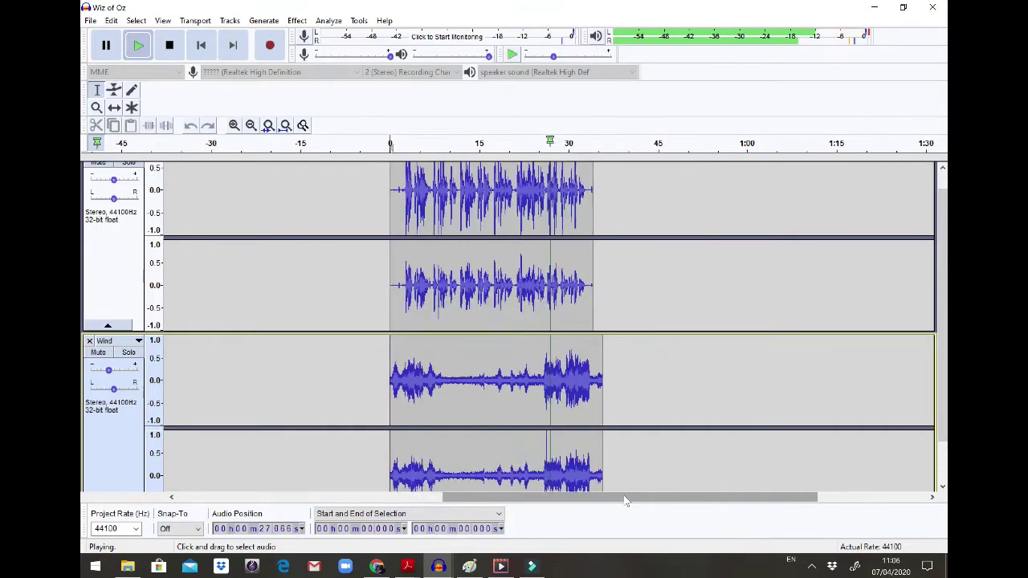
# Delete 23.85–25.24 s from the Wind track and replay from 20.4 s to check the join.
pyautogui.click(169, 45)
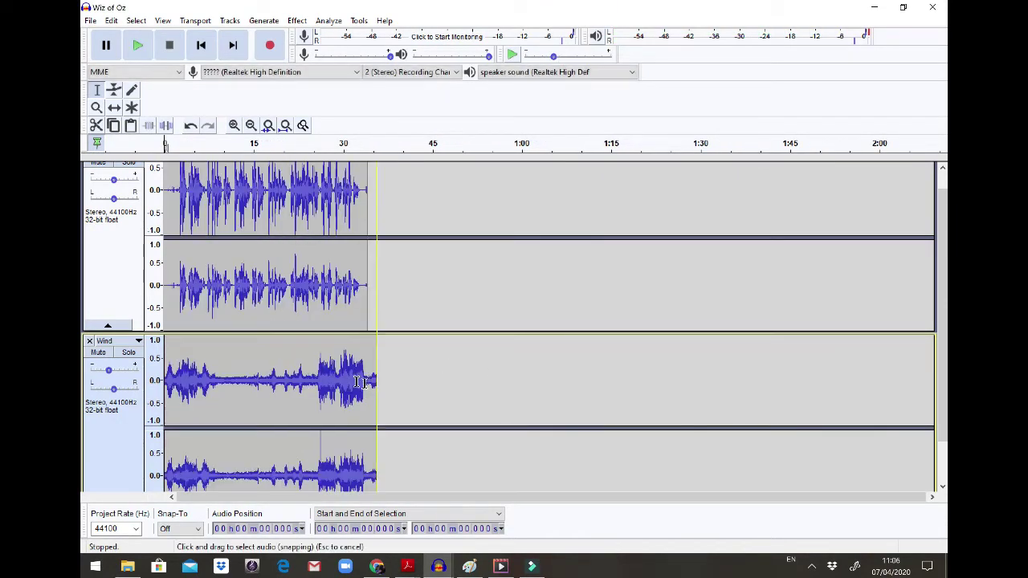
pyautogui.moveTo(314, 372); pyautogui.dragTo(306, 373)
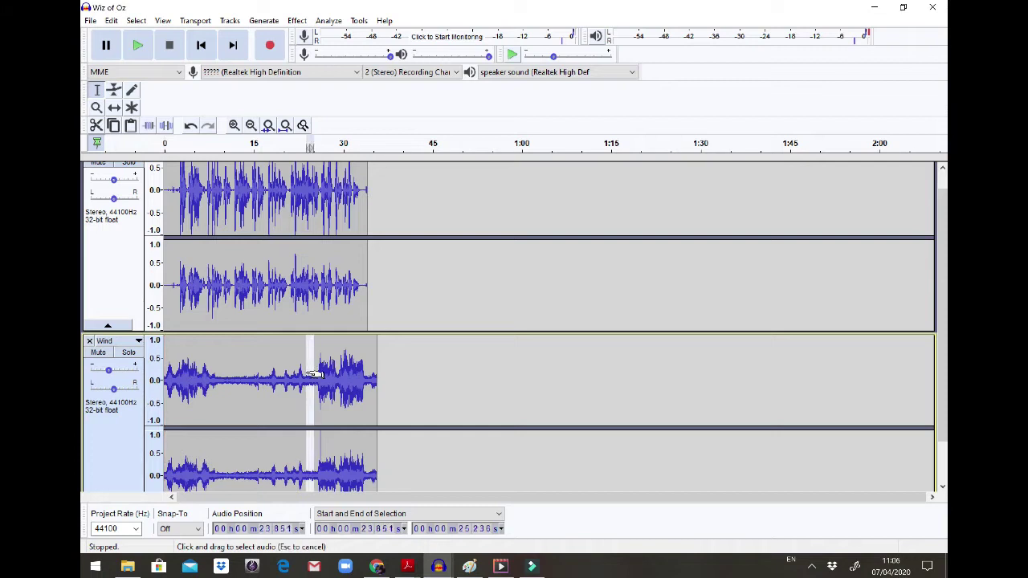
pyautogui.scroll(-1, 309, 371)
pyautogui.press('Delete')
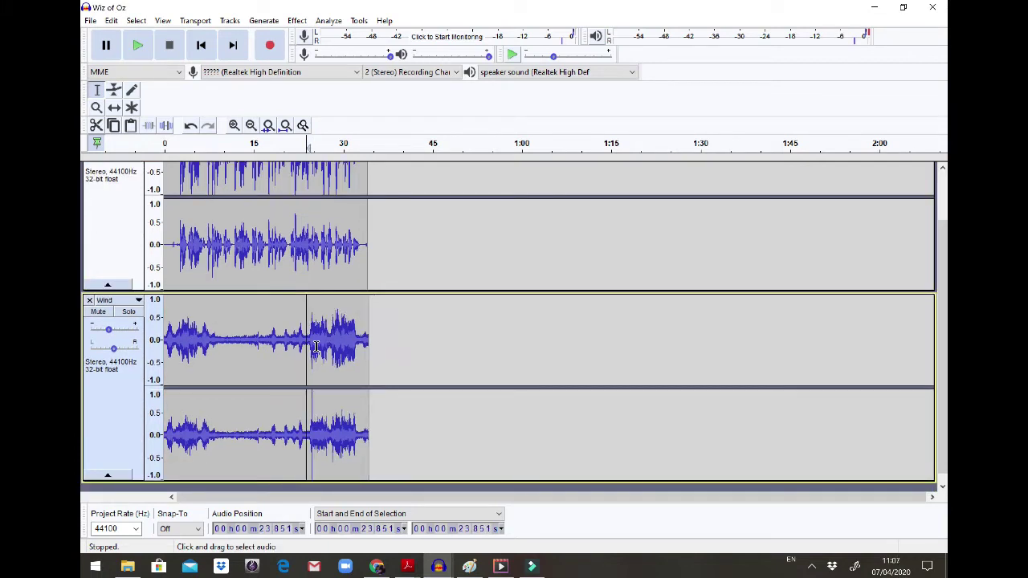
pyautogui.click(286, 325)
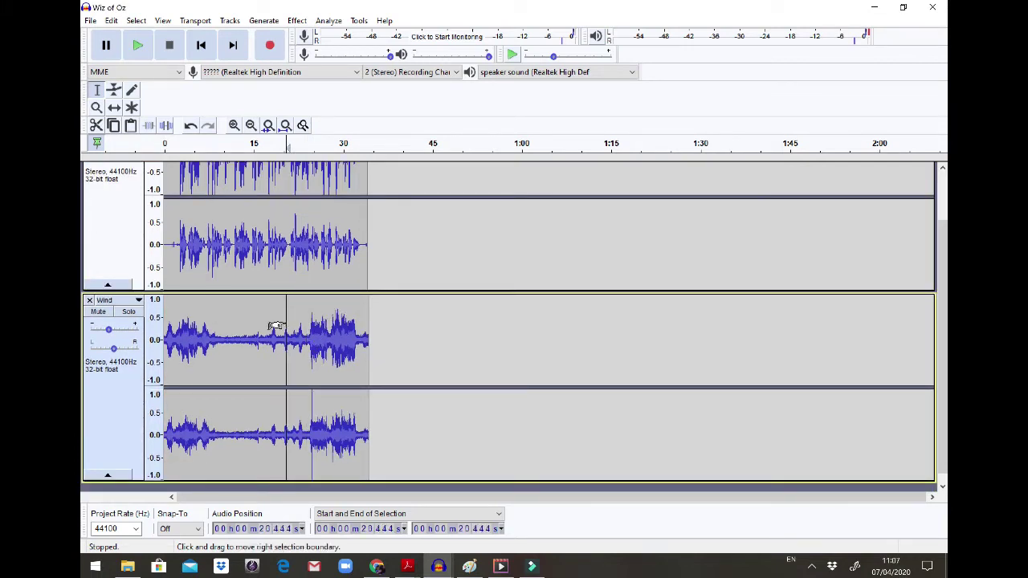
pyautogui.press('space')
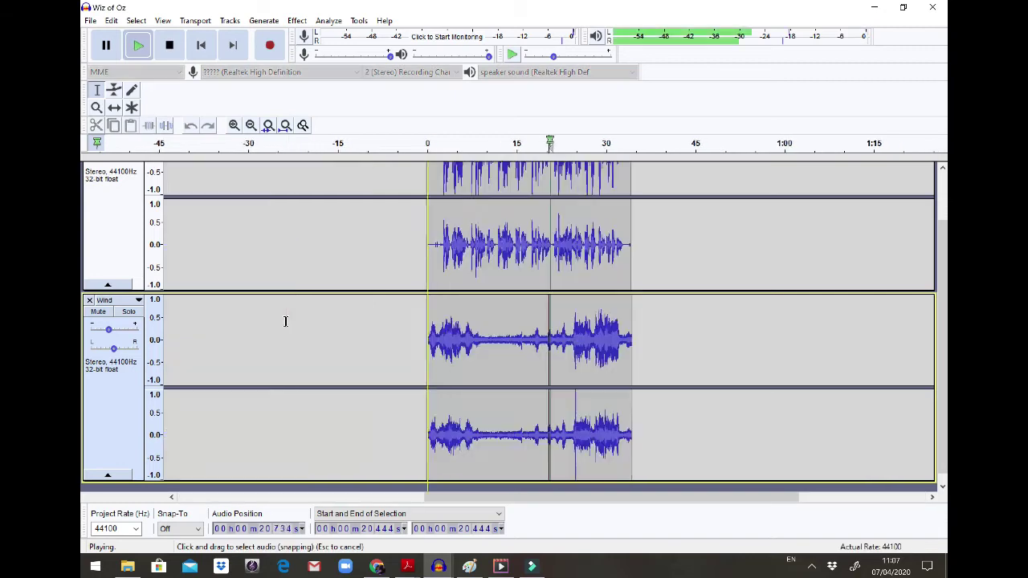
pyautogui.click(170, 46)
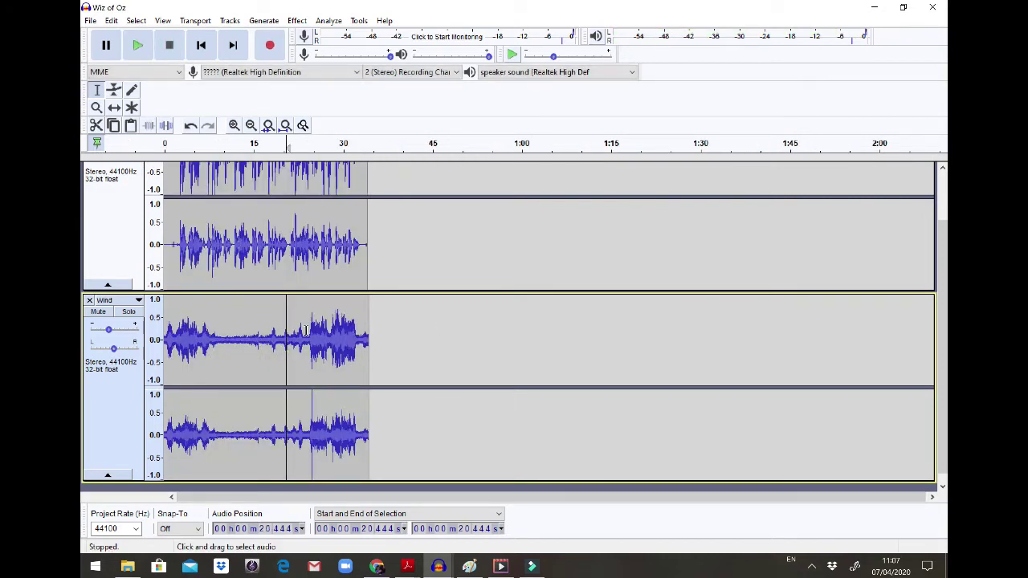
pyautogui.moveTo(311, 329); pyautogui.dragTo(319, 328)
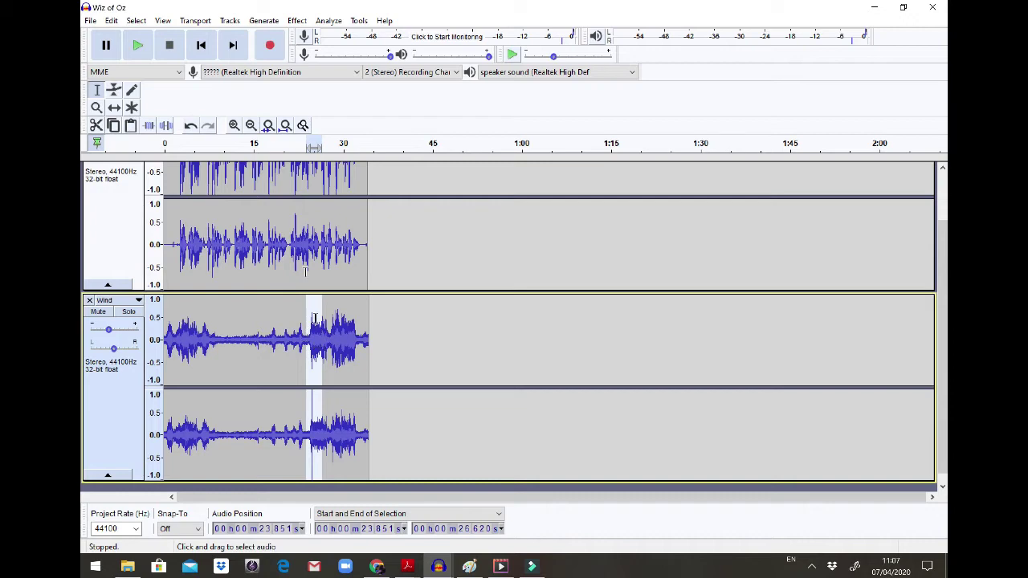
# Boost the selected wind gust by 10 dB with Amplify.
pyautogui.click(297, 20)
pyautogui.click(297, 20)
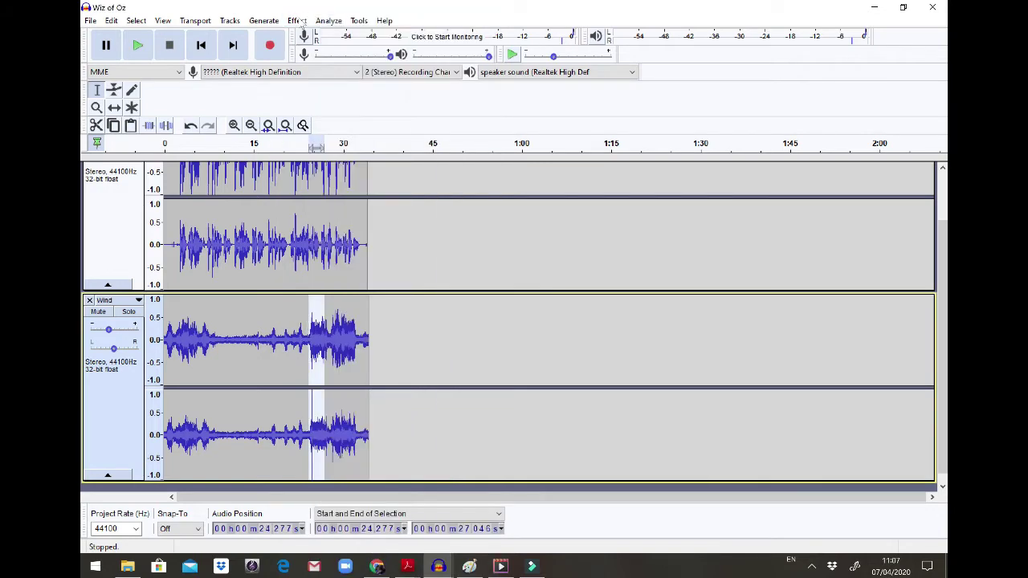
pyautogui.click(297, 20)
pyautogui.click(348, 68)
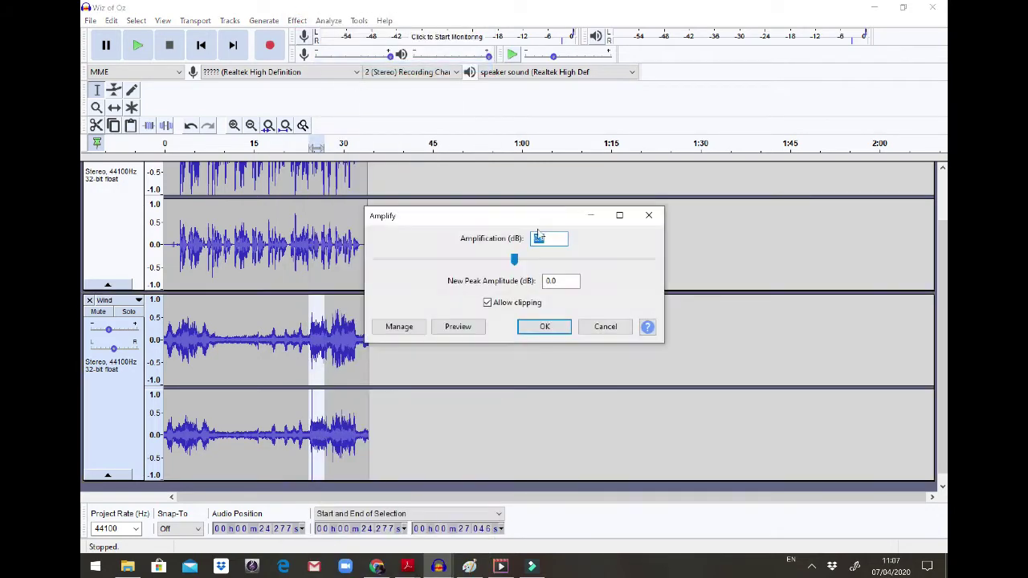
pyautogui.click(538, 327)
# Listen back from 21.4 s, then cut the Wind clip's end back to about 32.8 s.
pyautogui.click(292, 319)
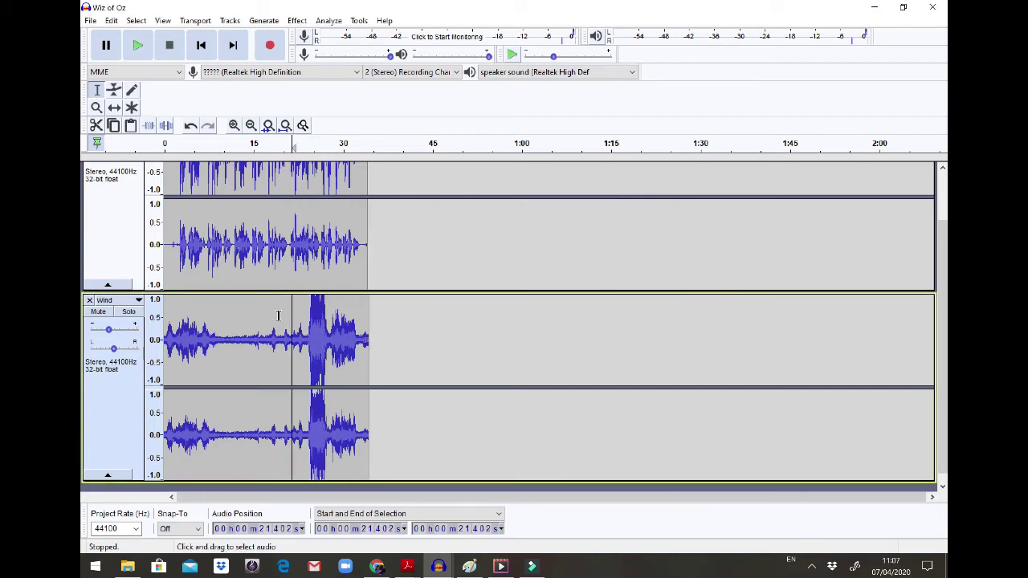
pyautogui.press('space')
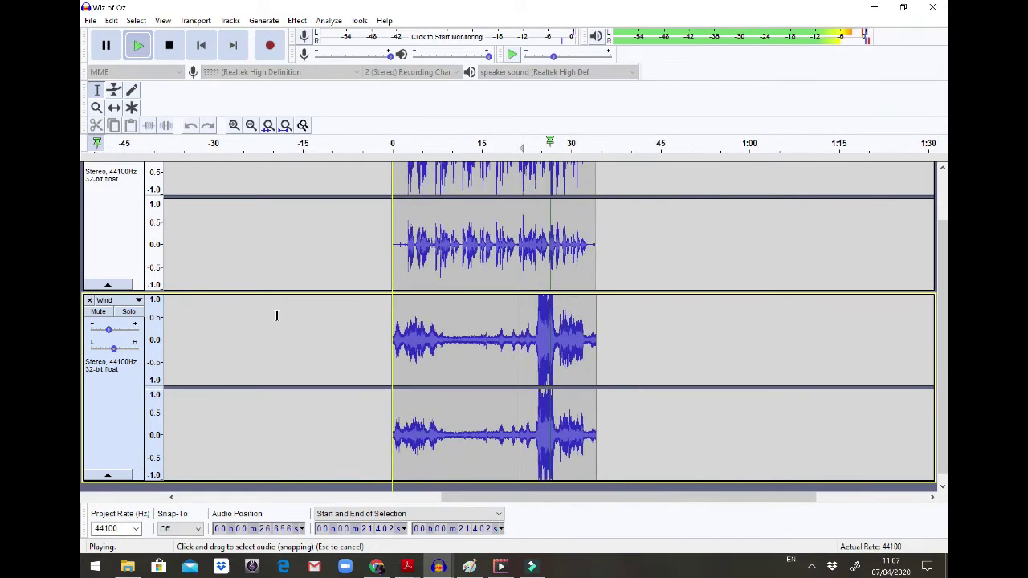
pyautogui.click(168, 46)
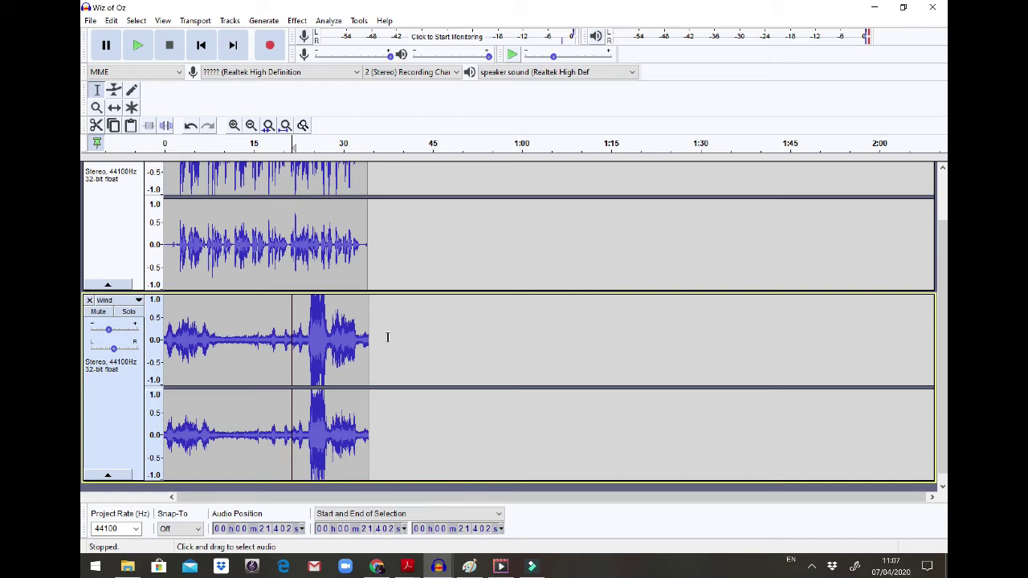
pyautogui.moveTo(387, 337); pyautogui.dragTo(353, 342)
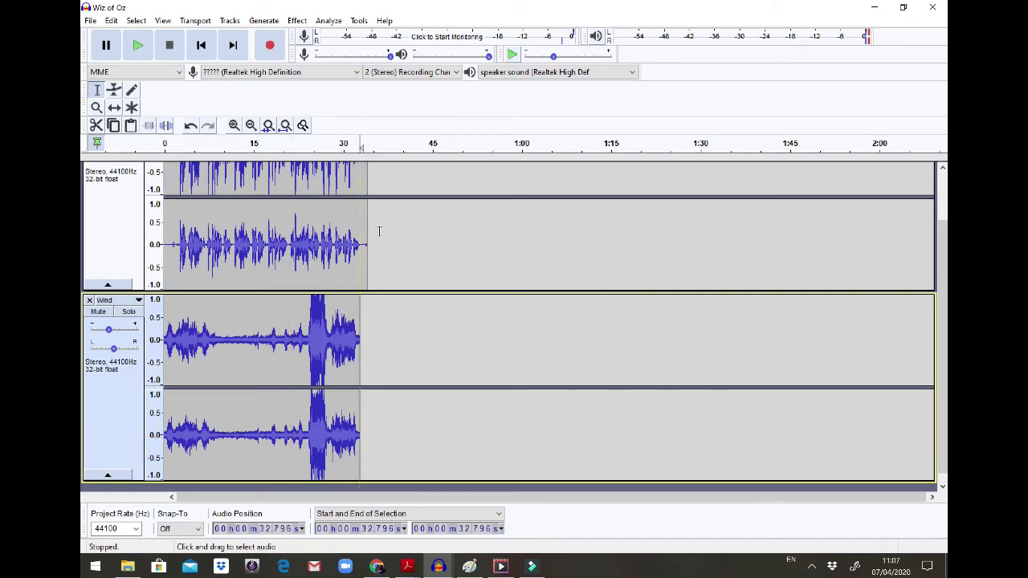
# Preview the narration and wind mix from about 6.9 seconds.
pyautogui.moveTo(367, 239); pyautogui.dragTo(362, 241)
pyautogui.scroll(3, 363, 239)
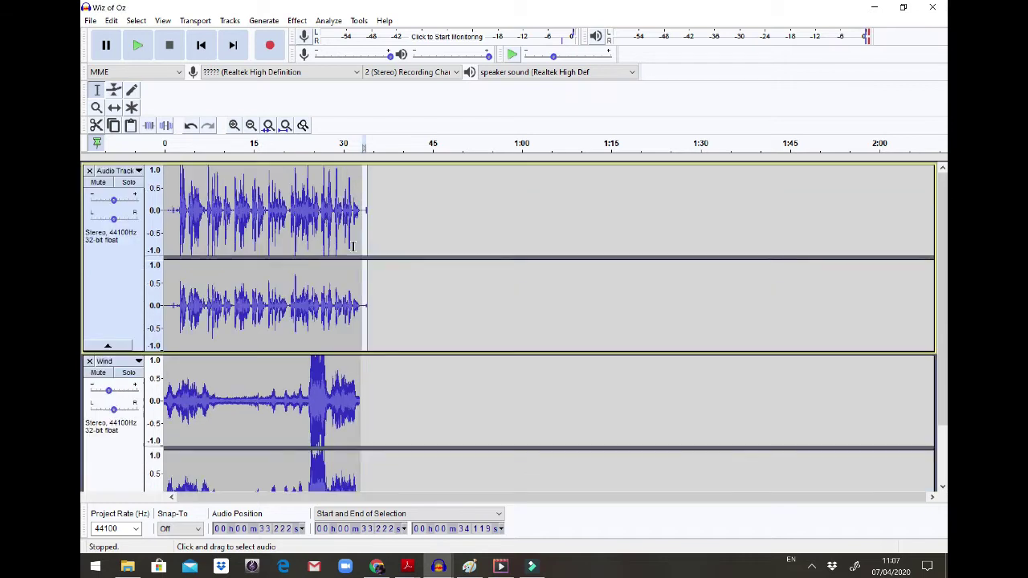
pyautogui.click(362, 244)
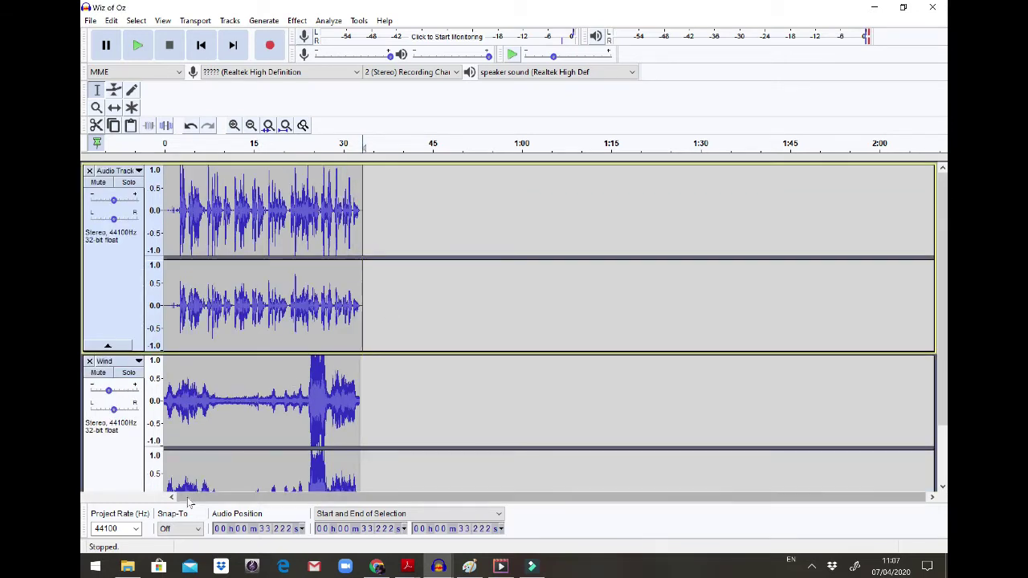
pyautogui.click(185, 194)
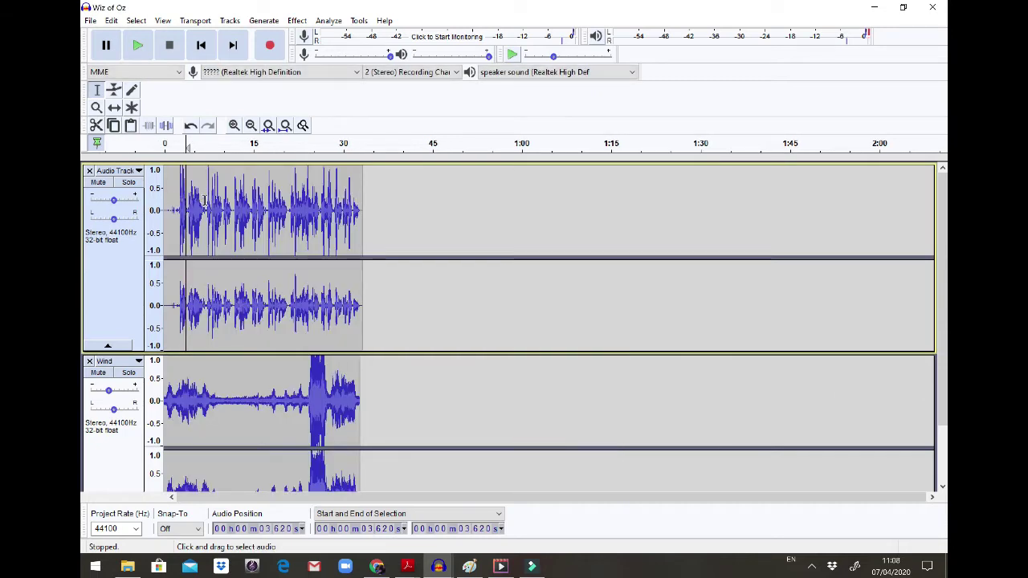
pyautogui.click(205, 200)
pyautogui.press('space')
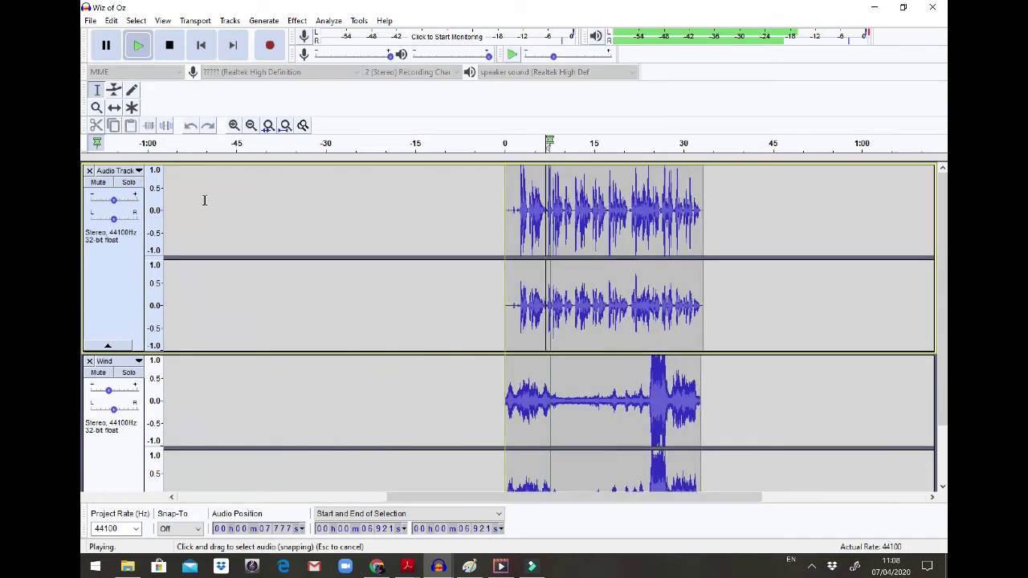
pyautogui.press('space')
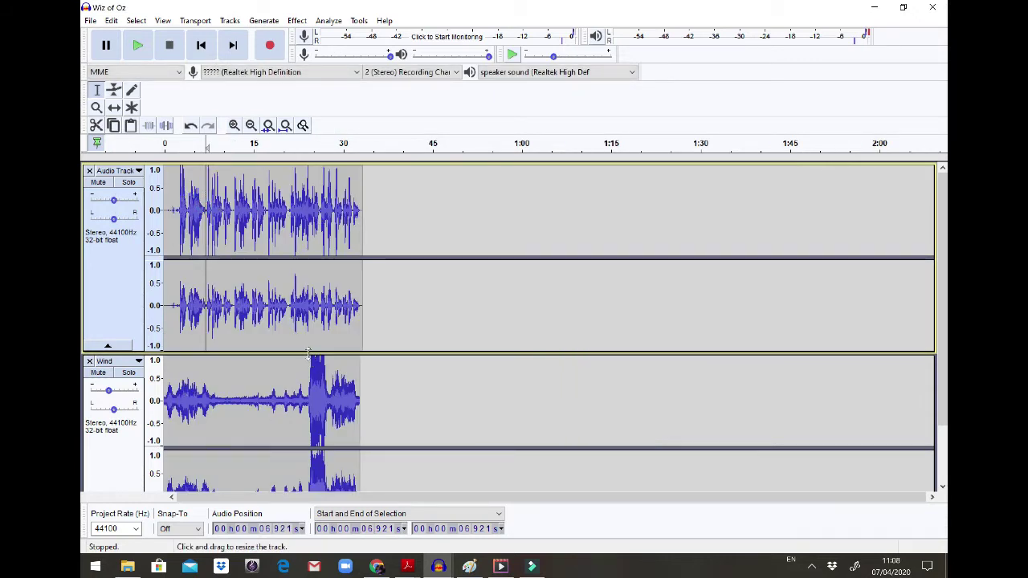
# Reduce the heights of the narration and Wind tracks.
pyautogui.moveTo(307, 351); pyautogui.dragTo(308, 250)
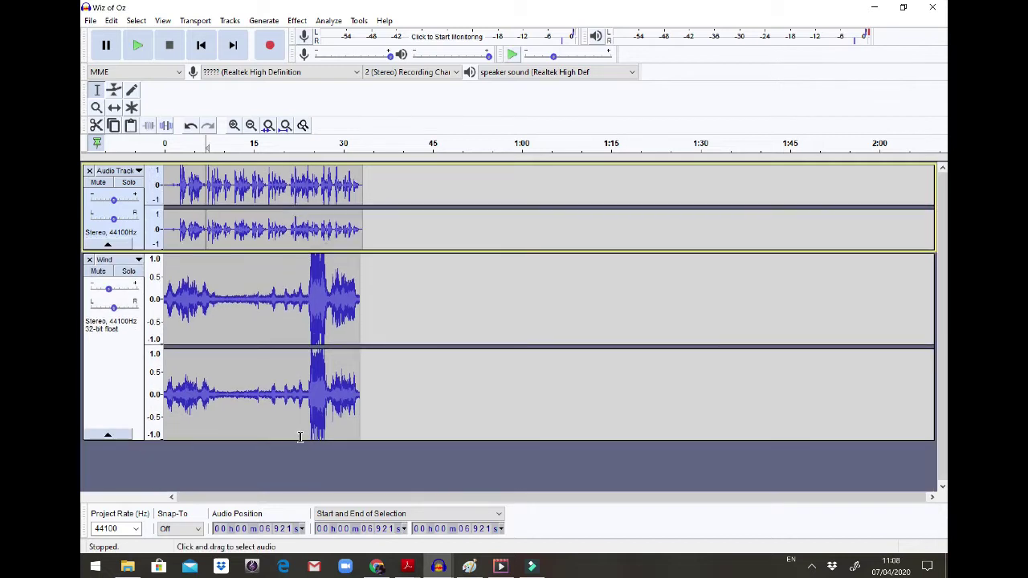
pyautogui.click(300, 420)
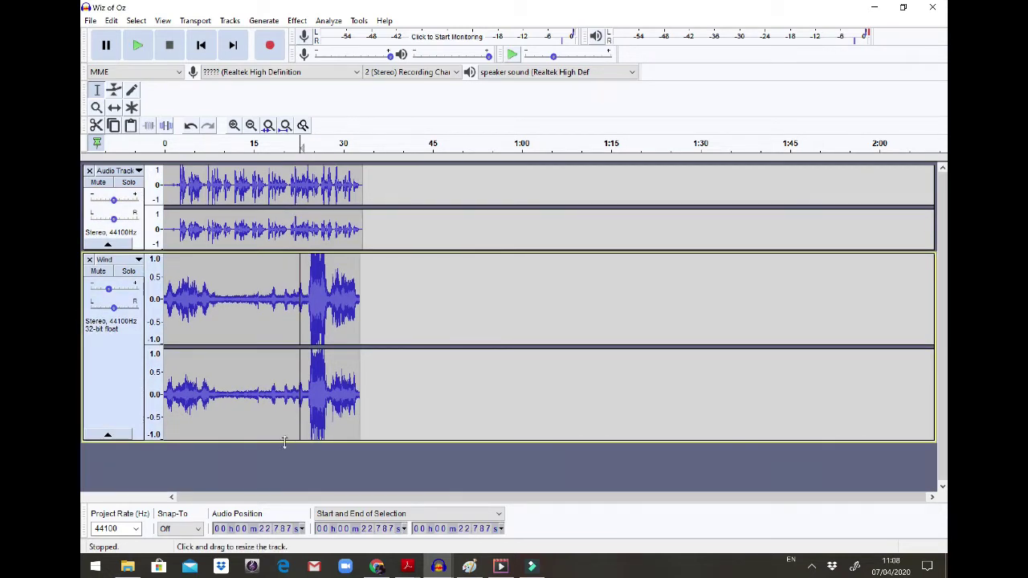
pyautogui.moveTo(284, 442); pyautogui.dragTo(294, 332)
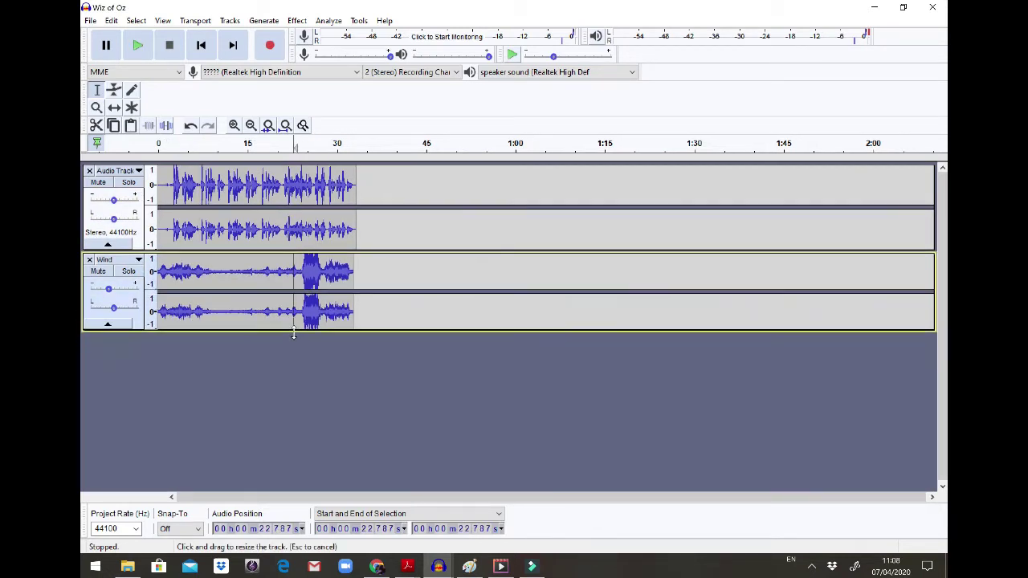
# Restore the Audacity window and narrow it to uncover the desktop sound files.
pyautogui.click(91, 20)
pyautogui.click(328, 20)
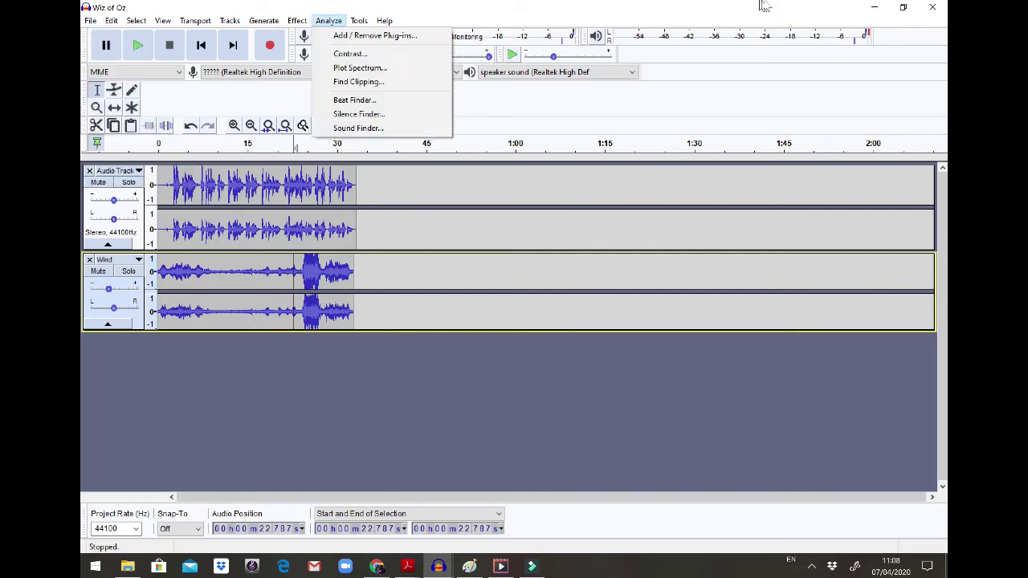
pyautogui.click(904, 9)
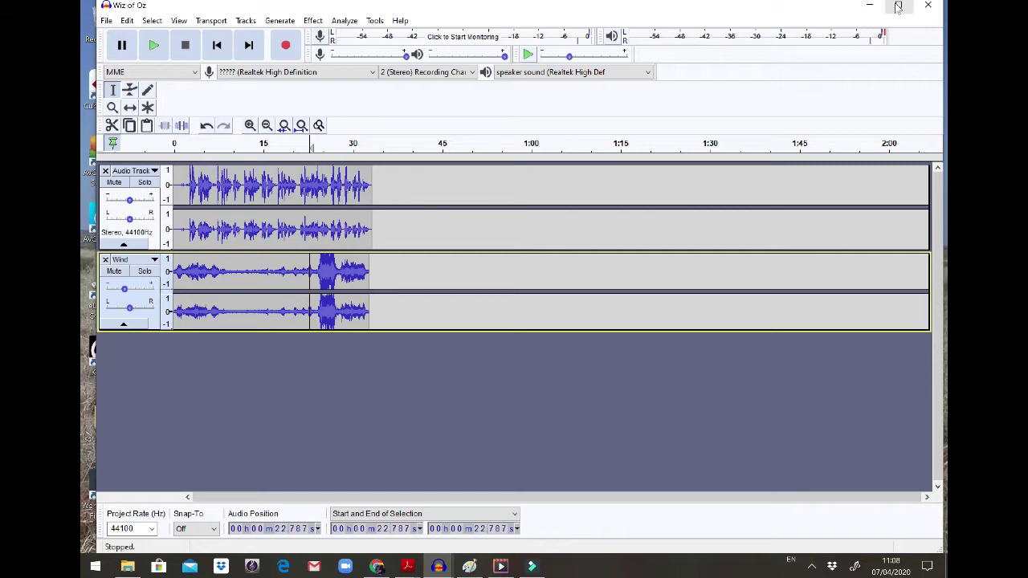
pyautogui.click(898, 6)
pyautogui.click(903, 8)
pyautogui.moveTo(929, 73); pyautogui.dragTo(577, 77)
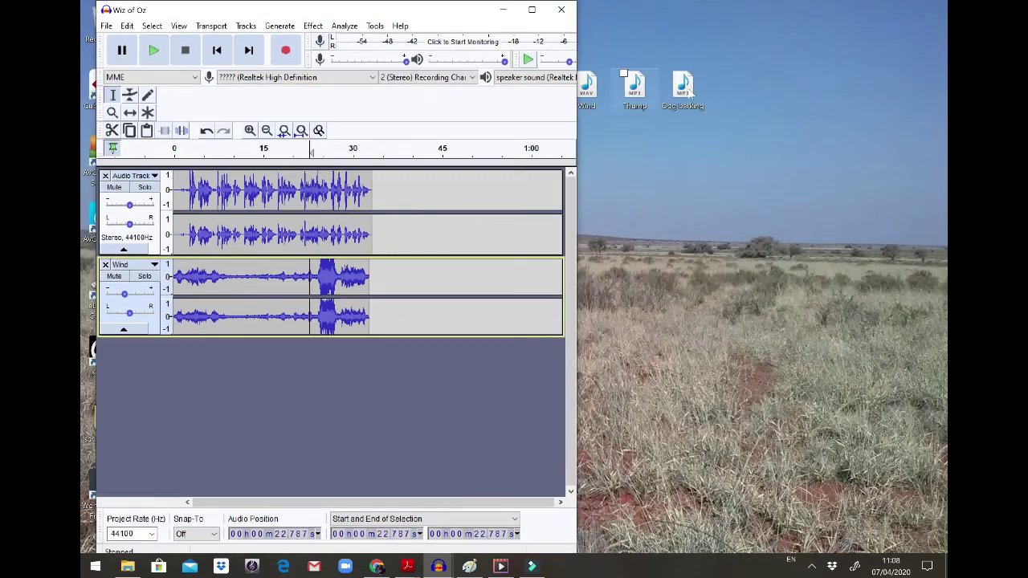
# Drag Dog barking.mp3 into Audacity as a third track and shrink its height.
pyautogui.moveTo(687, 95); pyautogui.dragTo(273, 397)
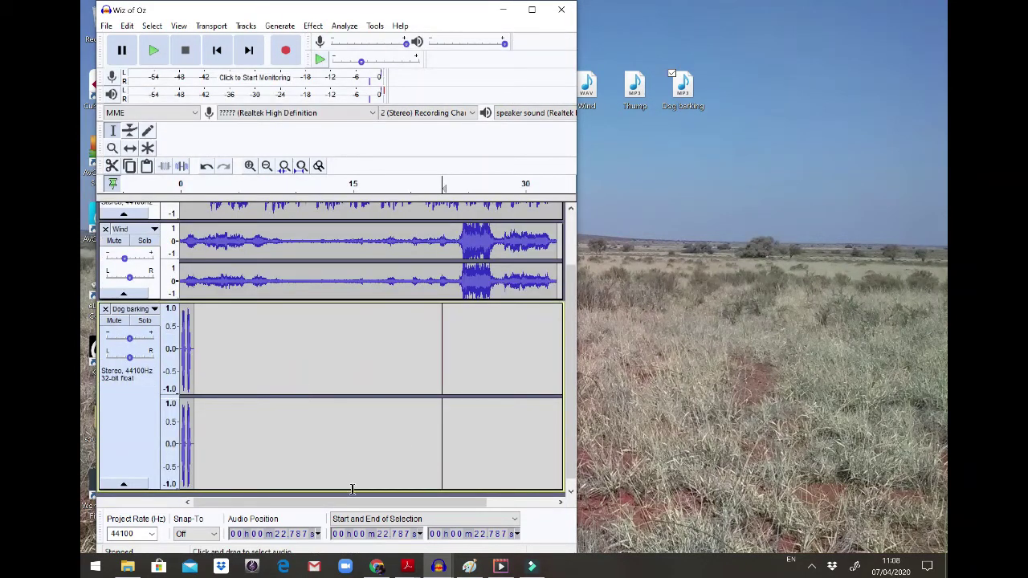
pyautogui.moveTo(352, 490); pyautogui.dragTo(363, 373)
pyautogui.click(532, 10)
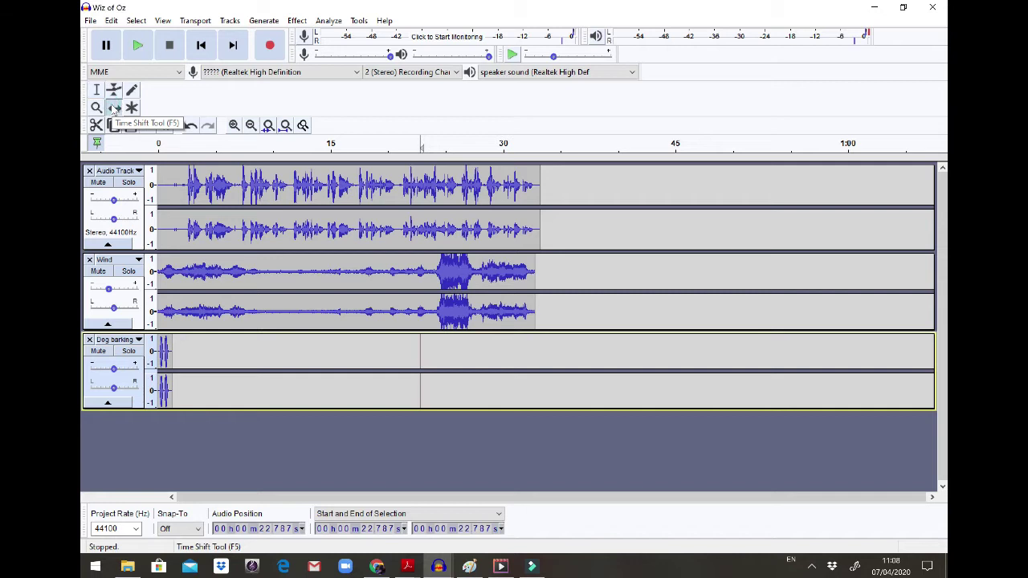
# Time-shift the dog bark to about 7 s and preview from 6.6 s.
pyautogui.moveTo(165, 350); pyautogui.dragTo(242, 342)
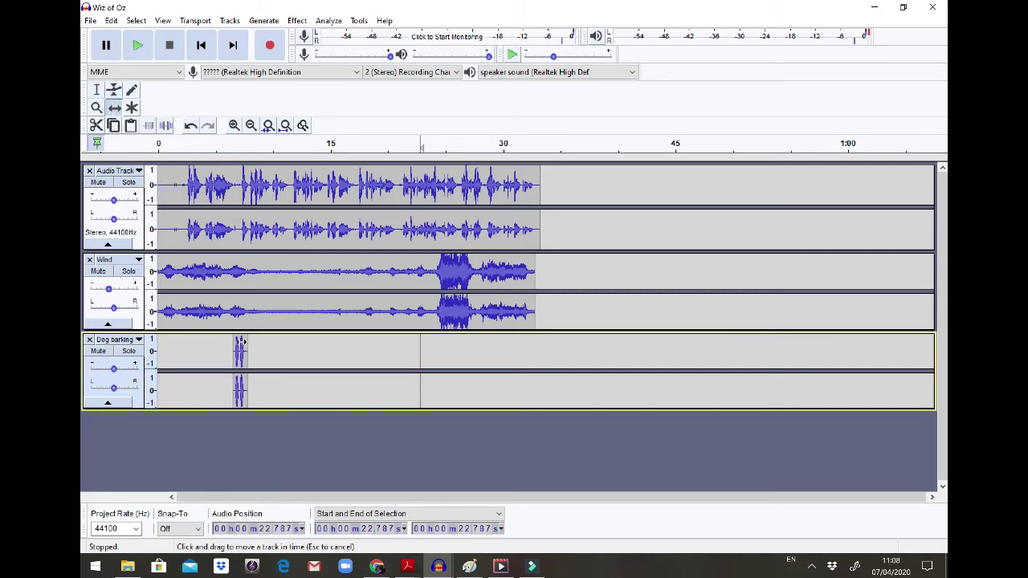
pyautogui.click(97, 92)
pyautogui.click(234, 175)
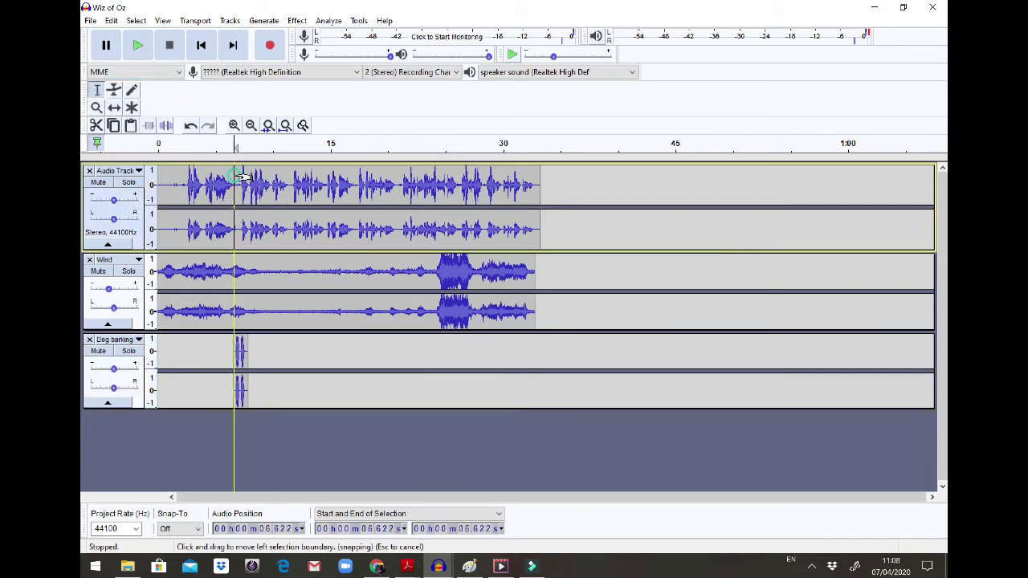
pyautogui.click(139, 47)
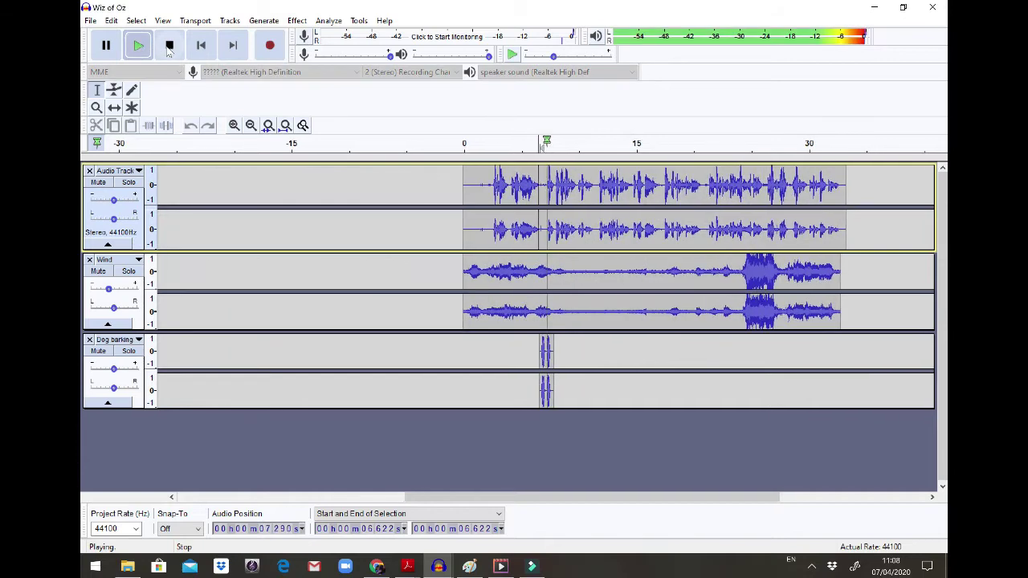
pyautogui.click(169, 46)
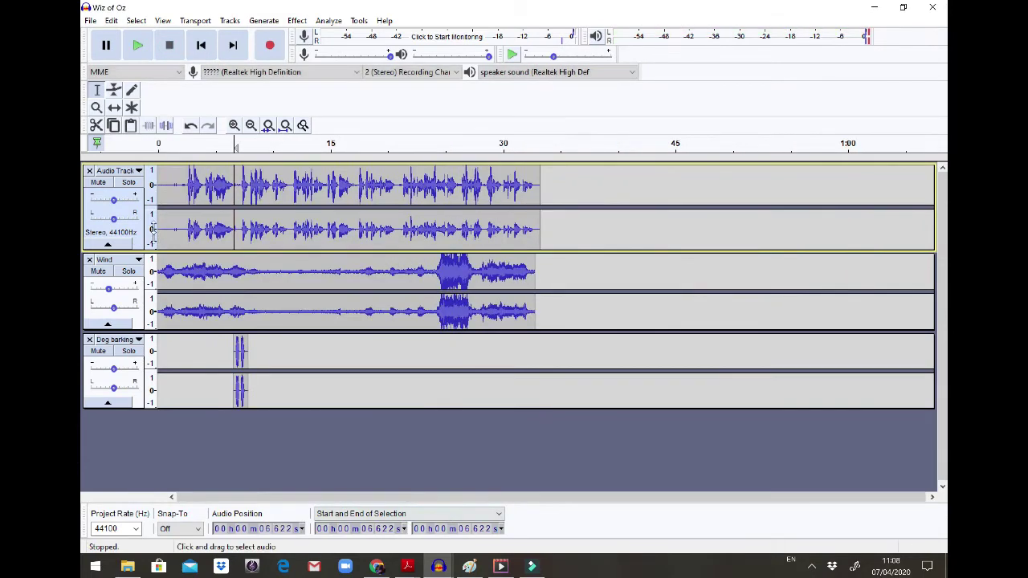
# Nudge the bark slightly later and replay the mix to check its timing.
pyautogui.click(113, 108)
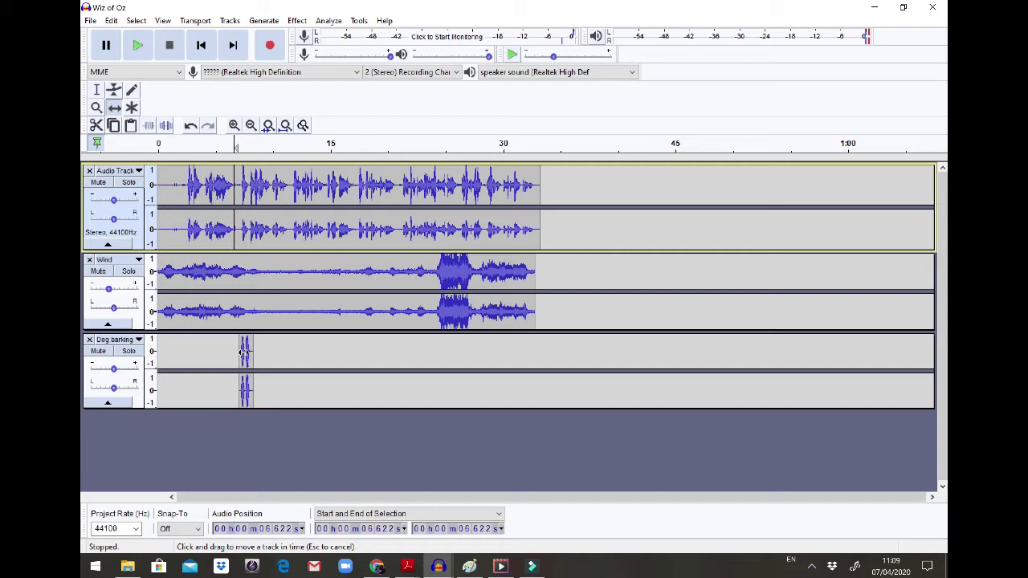
pyautogui.click(247, 351)
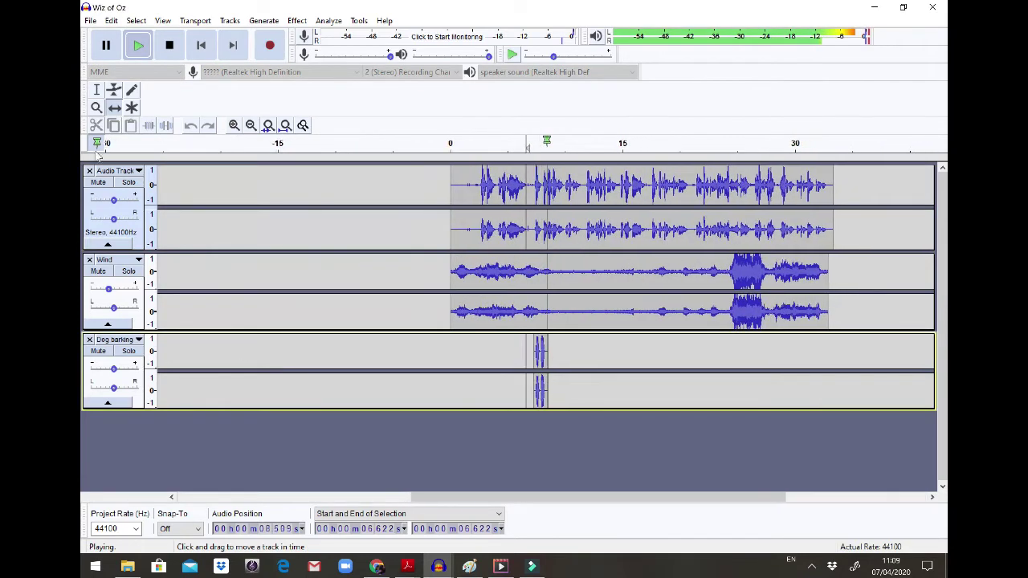
pyautogui.press('space')
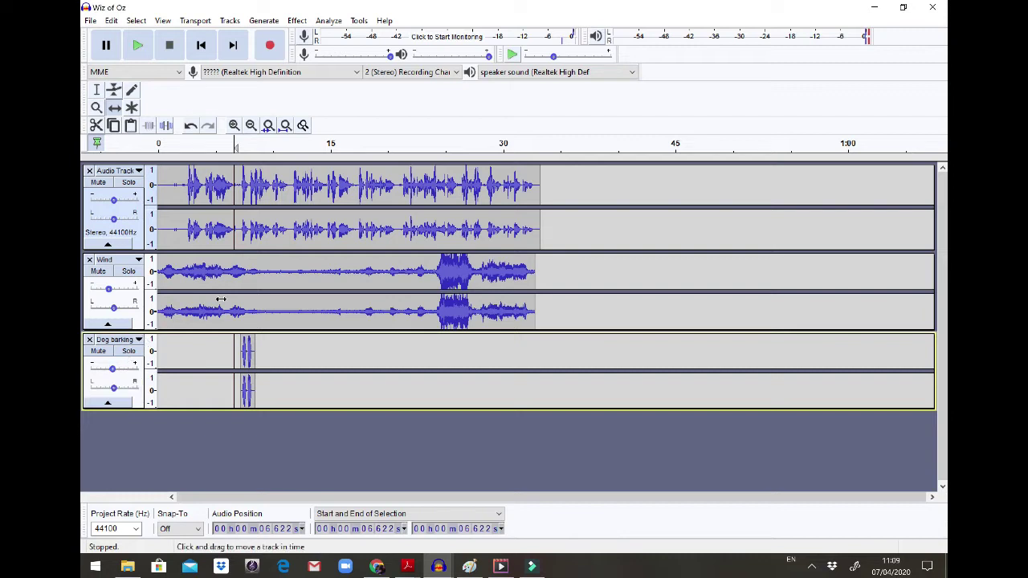
pyautogui.click(209, 173)
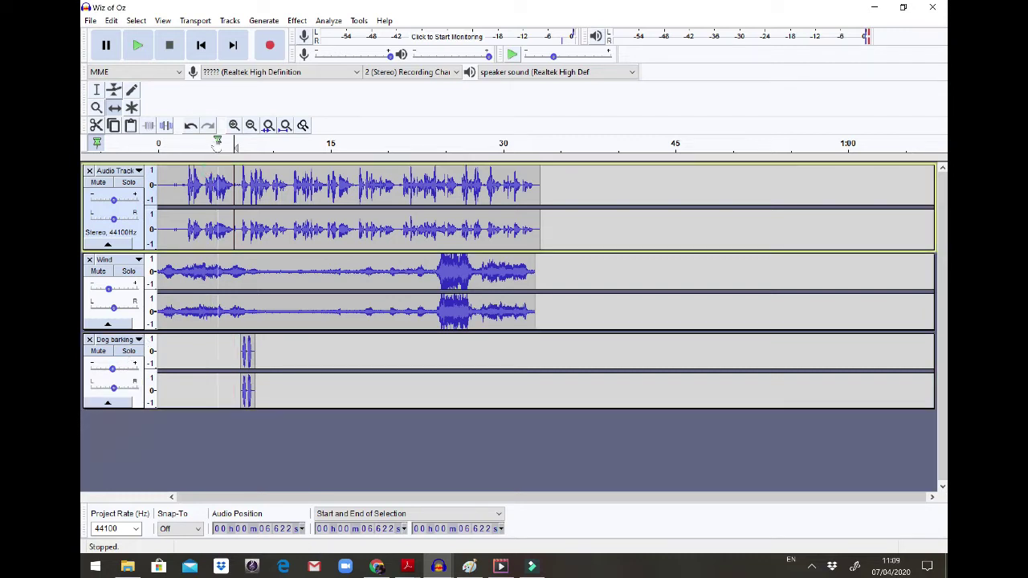
pyautogui.click(211, 145)
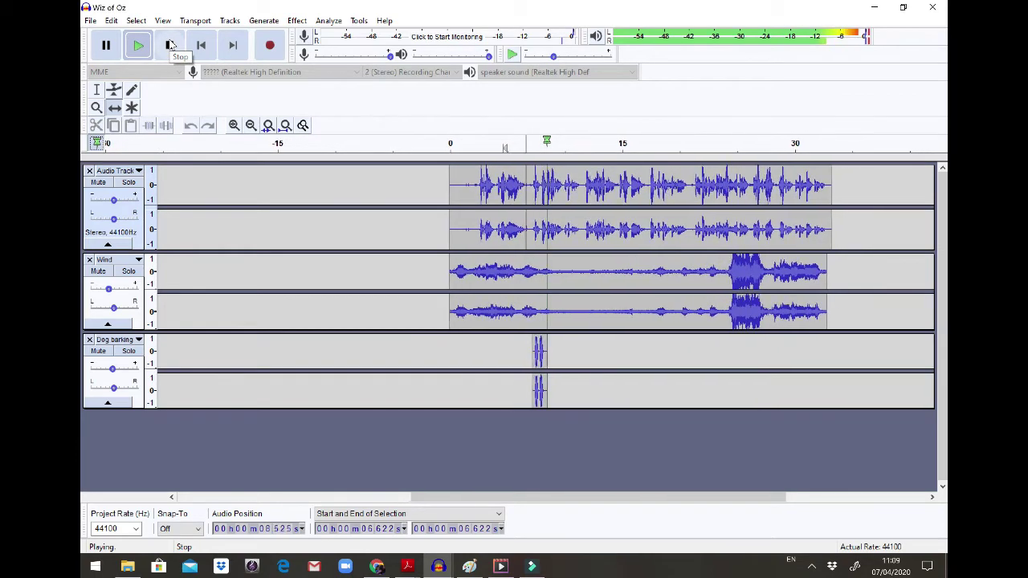
pyautogui.click(170, 45)
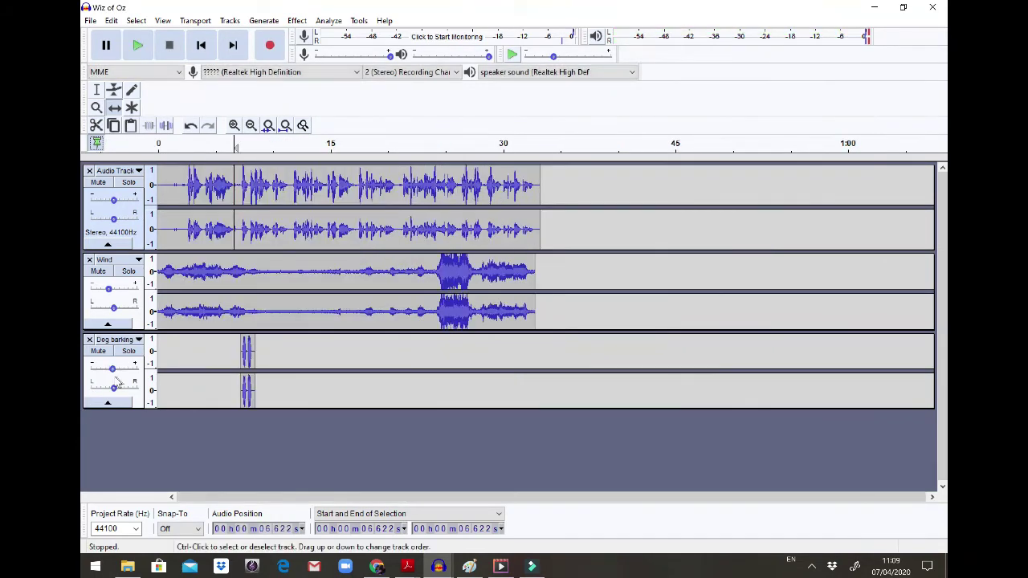
# Replay the section with the bark twice more to confirm its placement.
pyautogui.moveTo(113, 376)
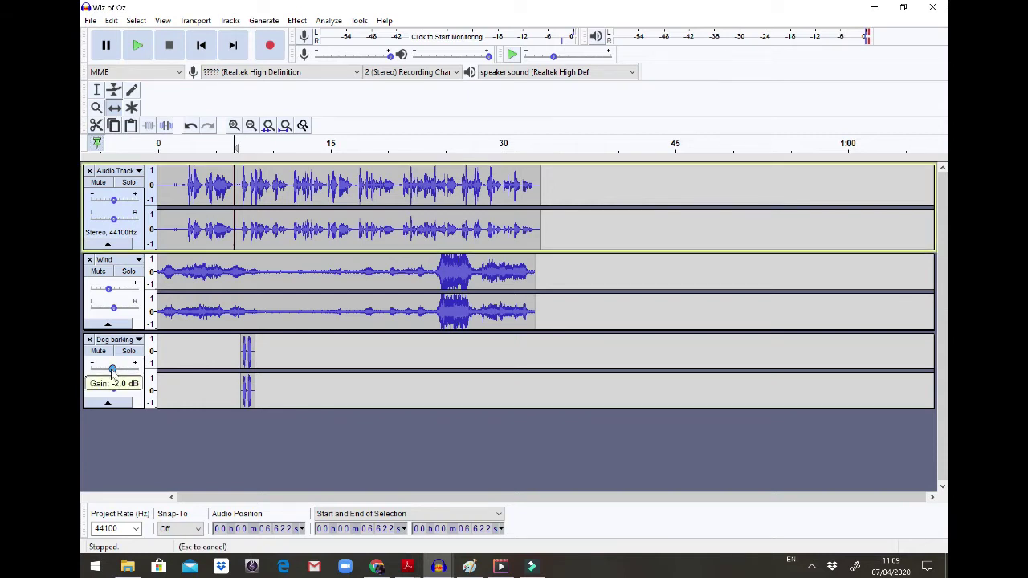
pyautogui.click(110, 369)
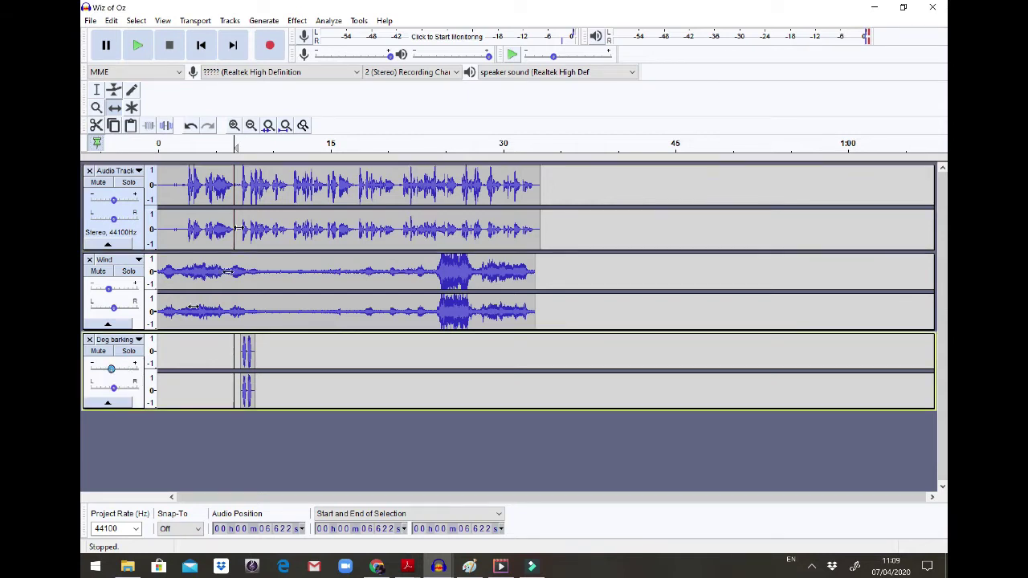
pyautogui.click(225, 183)
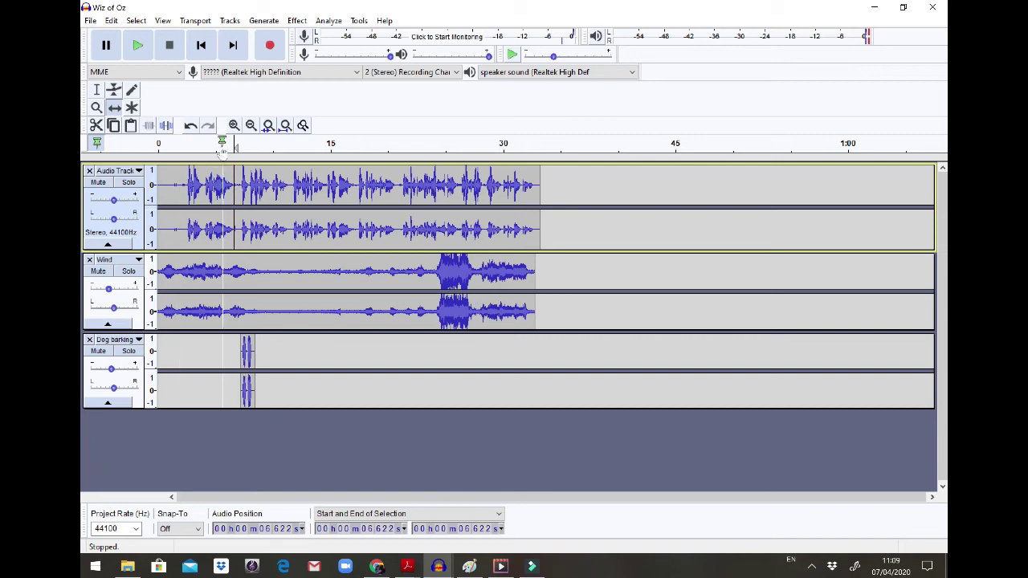
pyautogui.click(218, 141)
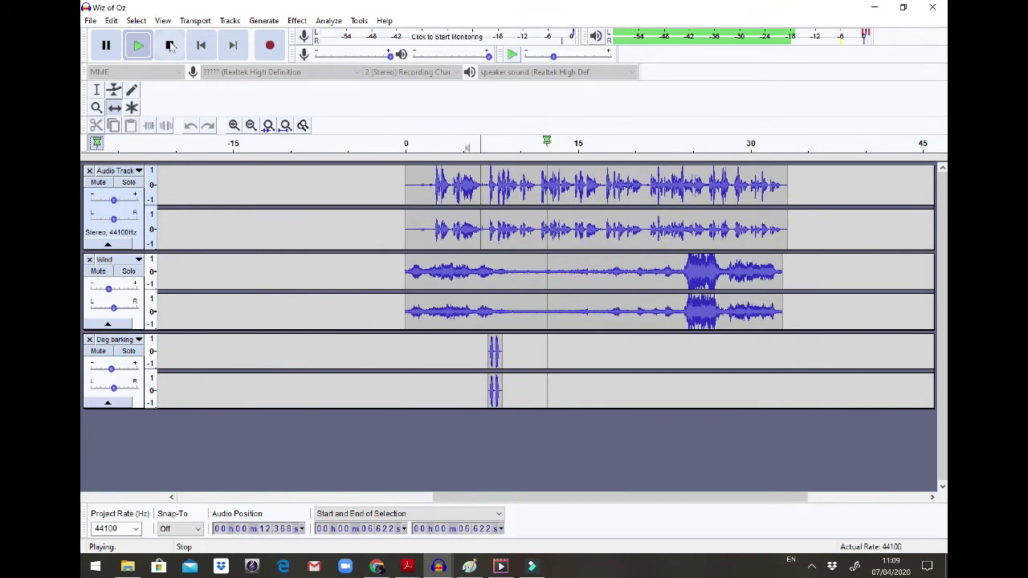
pyautogui.press('space')
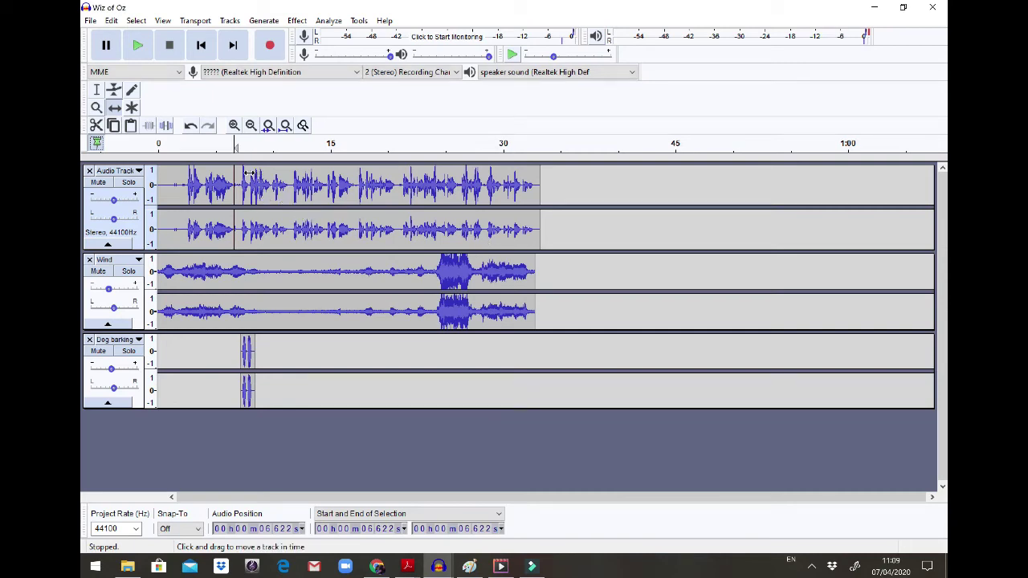
pyautogui.click(249, 172)
pyautogui.click(254, 154)
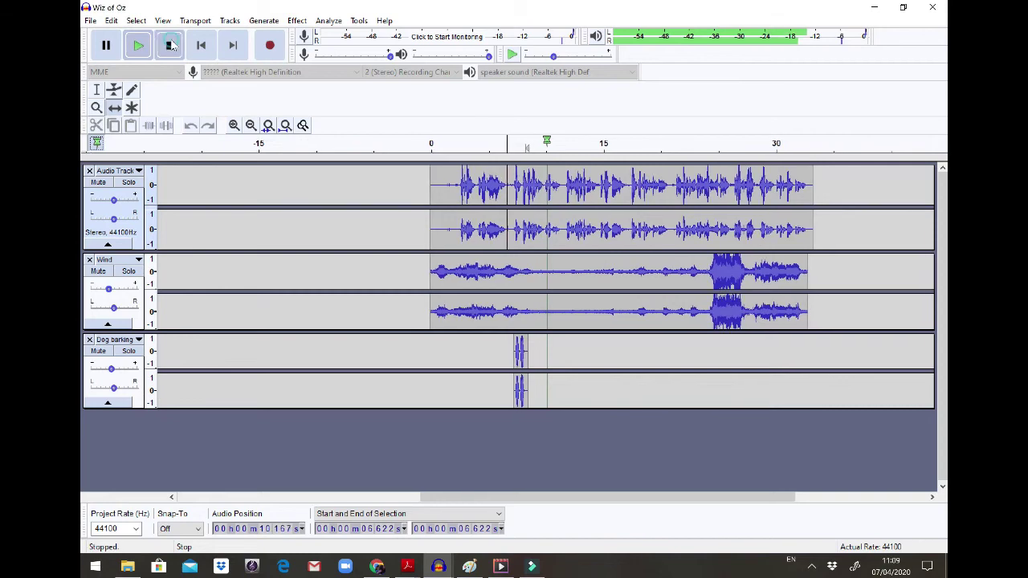
pyautogui.press('space')
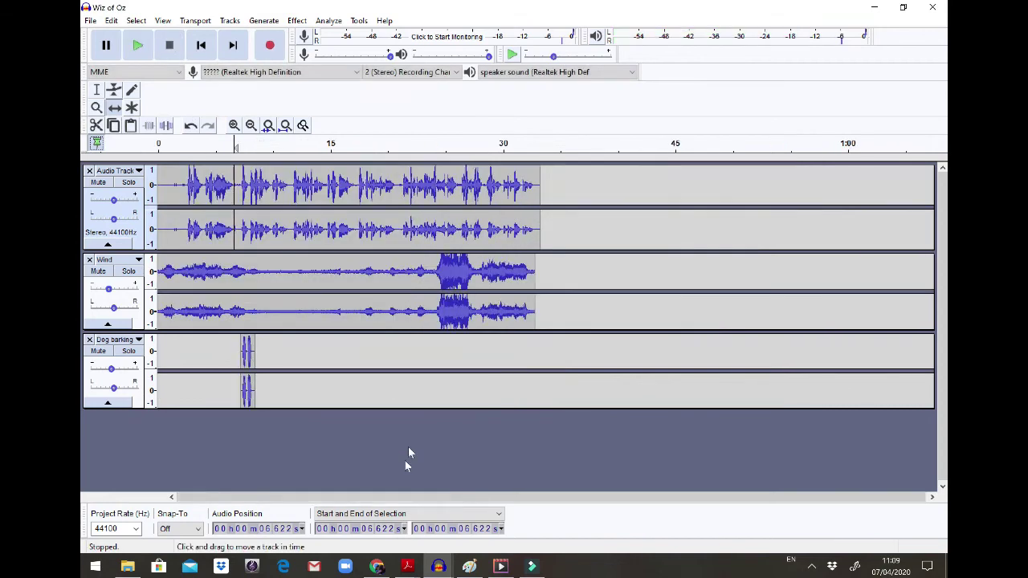
pyautogui.click(904, 8)
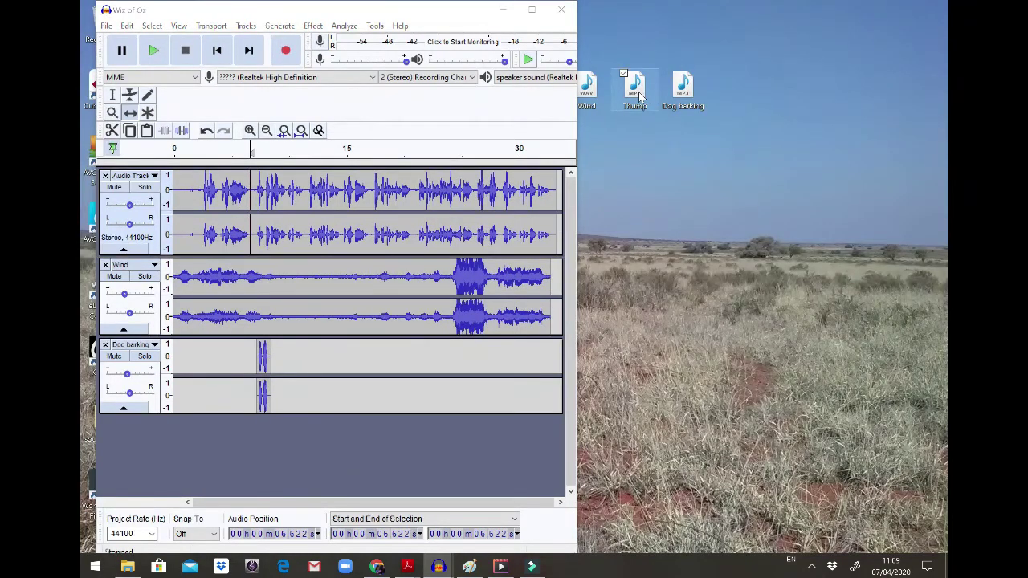
# Import the Thump MP3 as a shorter new track and shift its thud to about 7.5 seconds.
pyautogui.moveTo(636, 91); pyautogui.dragTo(359, 440)
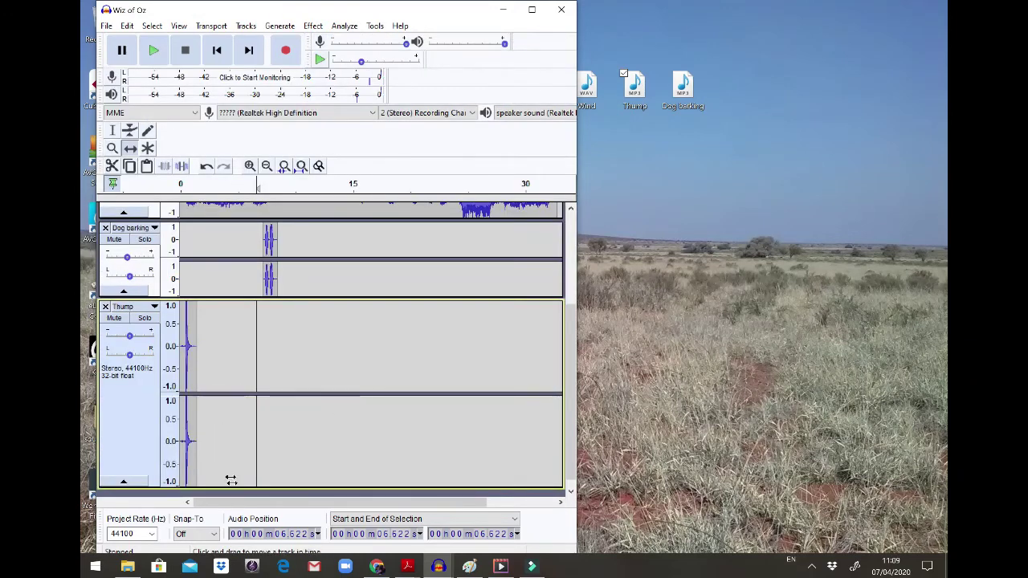
pyautogui.moveTo(231, 487); pyautogui.dragTo(256, 350)
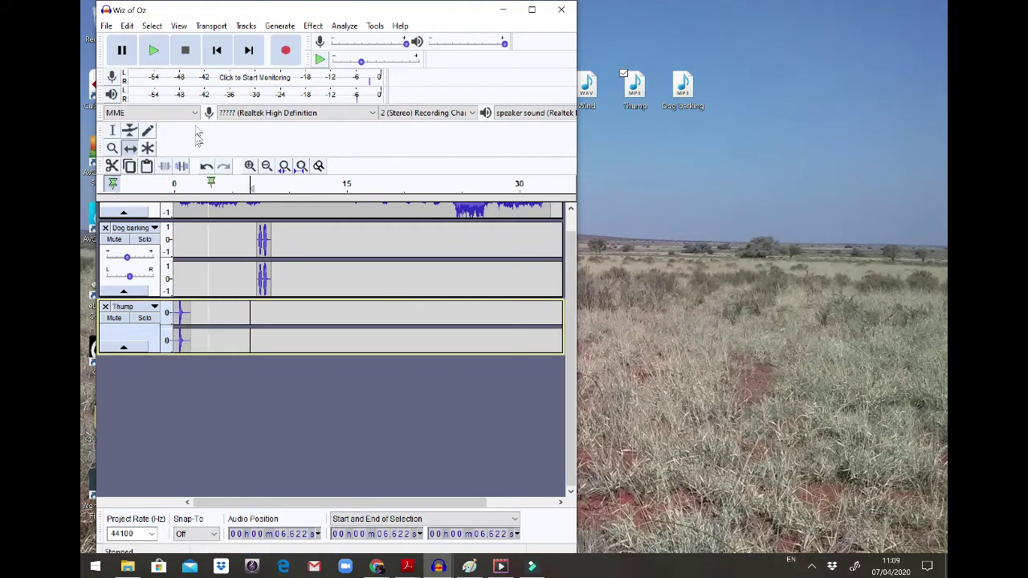
pyautogui.click(130, 149)
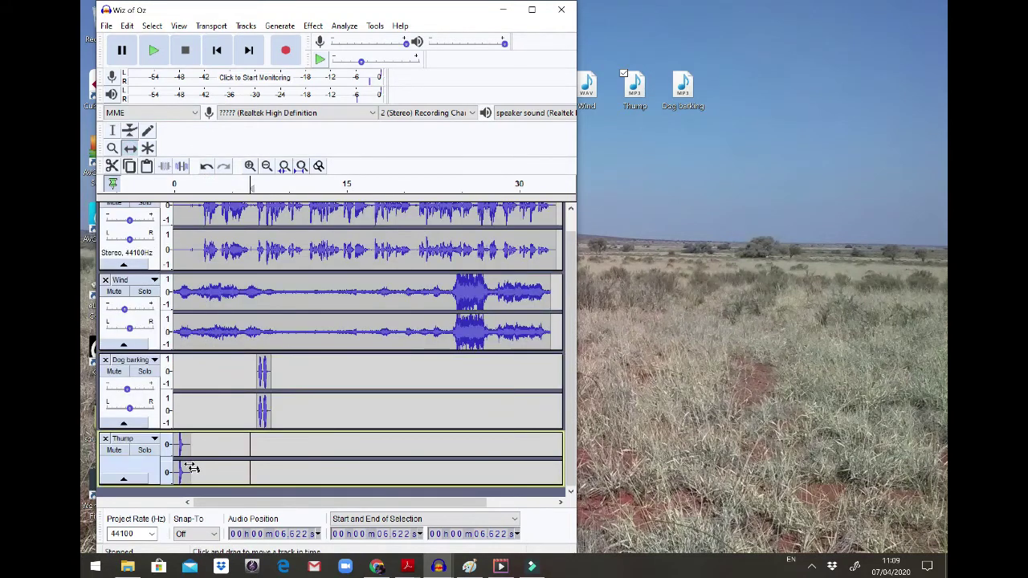
pyautogui.moveTo(189, 448); pyautogui.dragTo(319, 442)
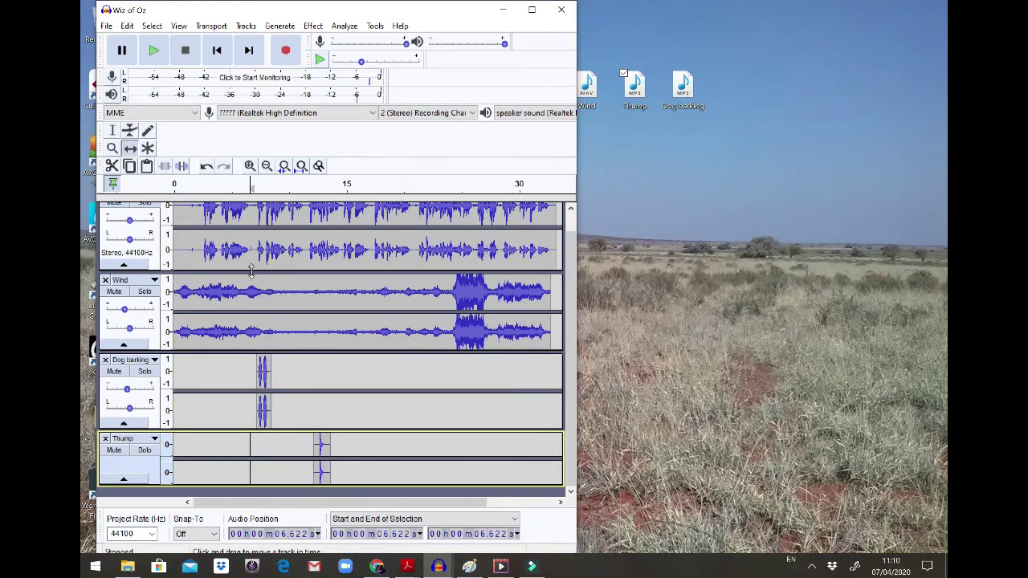
pyautogui.click(113, 132)
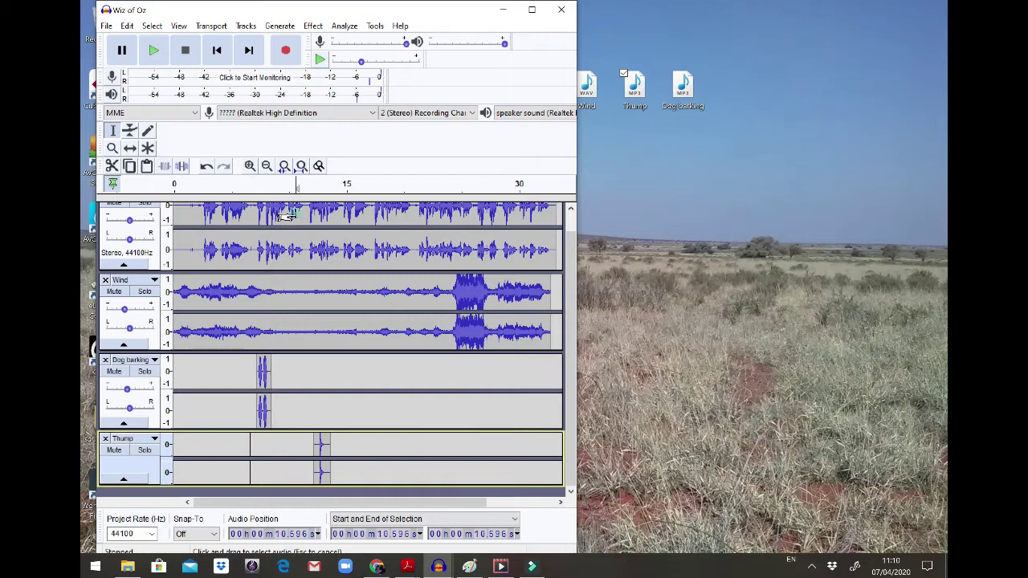
# Play the four-track story from 10.6 seconds, then stop.
pyautogui.click(286, 217)
pyautogui.click(153, 50)
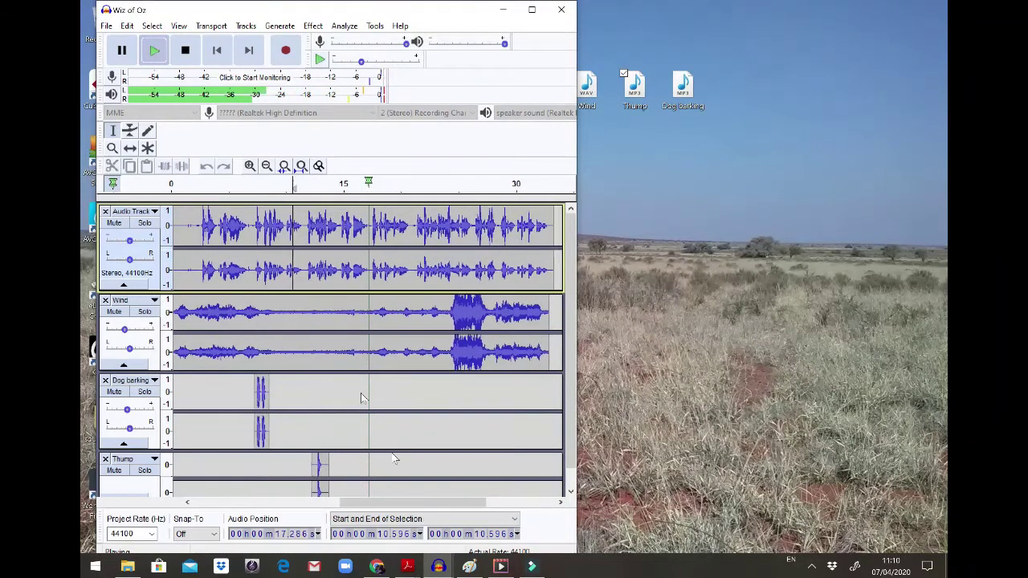
pyautogui.click(184, 50)
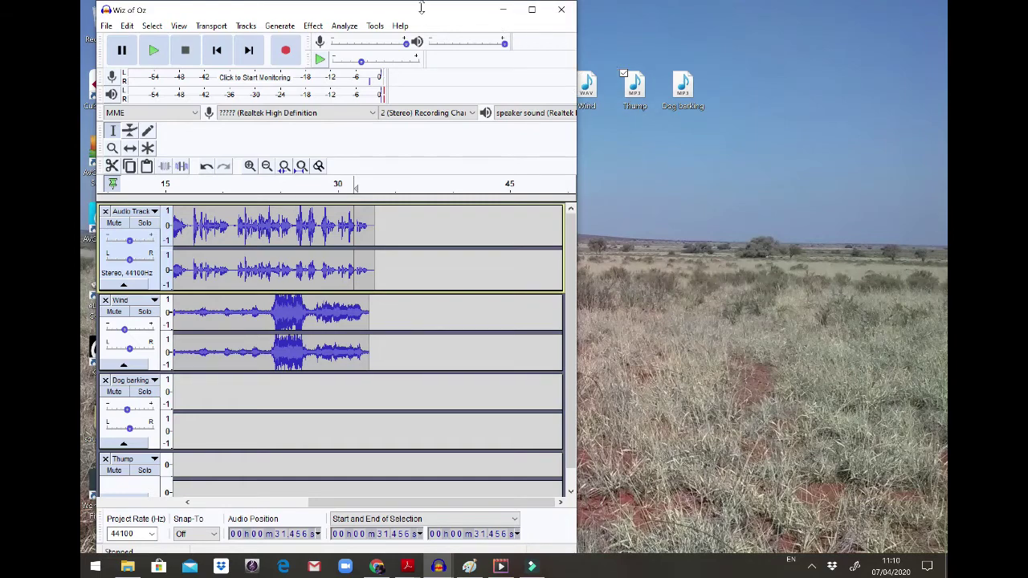
# Restore the Audacity window and reduce the Wind, Dog barking and Audio Track heights.
pyautogui.moveTo(422, 11); pyautogui.dragTo(474, 120)
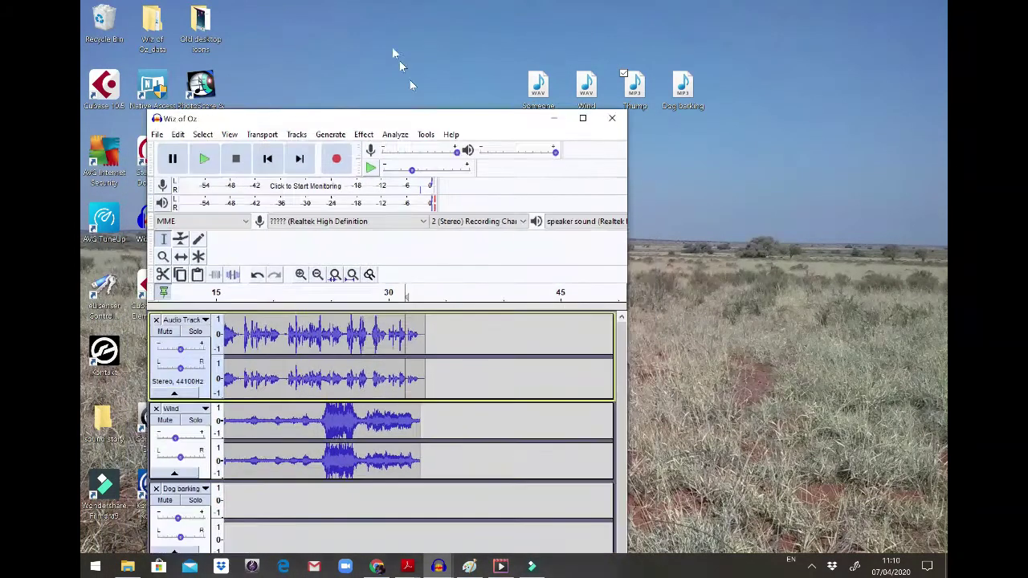
pyautogui.moveTo(394, 50); pyautogui.dragTo(418, 0)
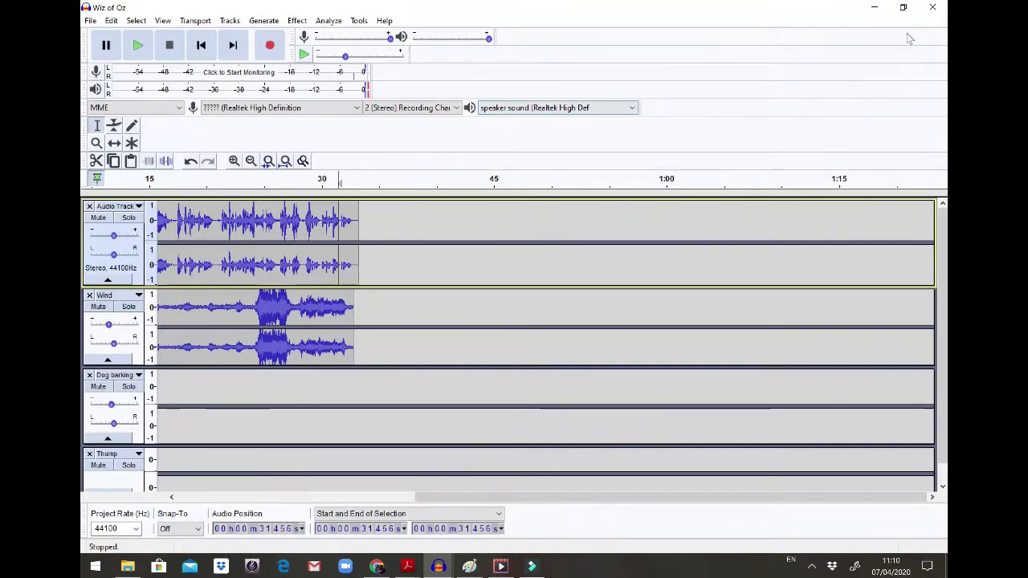
pyautogui.click(902, 7)
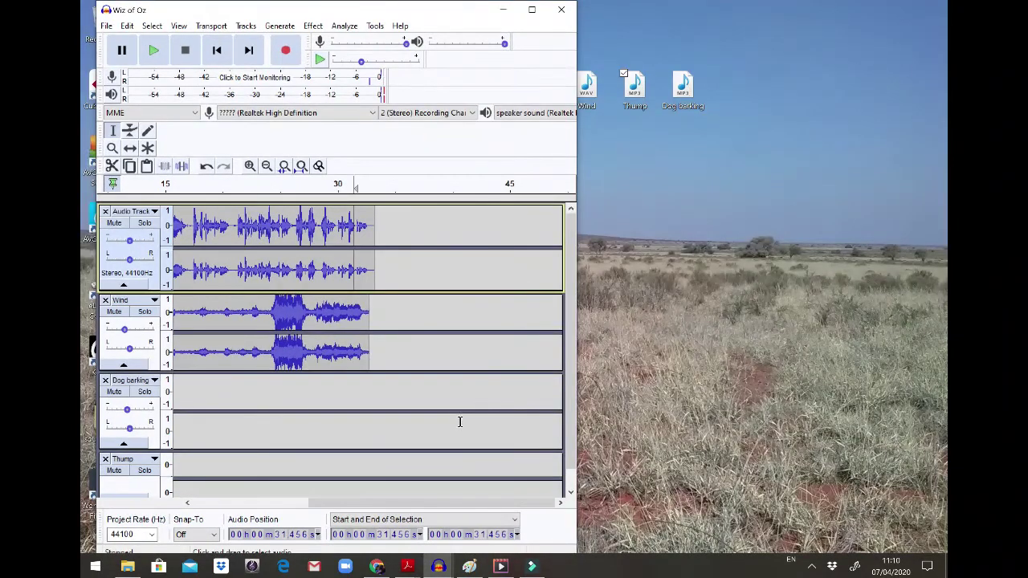
pyautogui.scroll(-1, 466, 422)
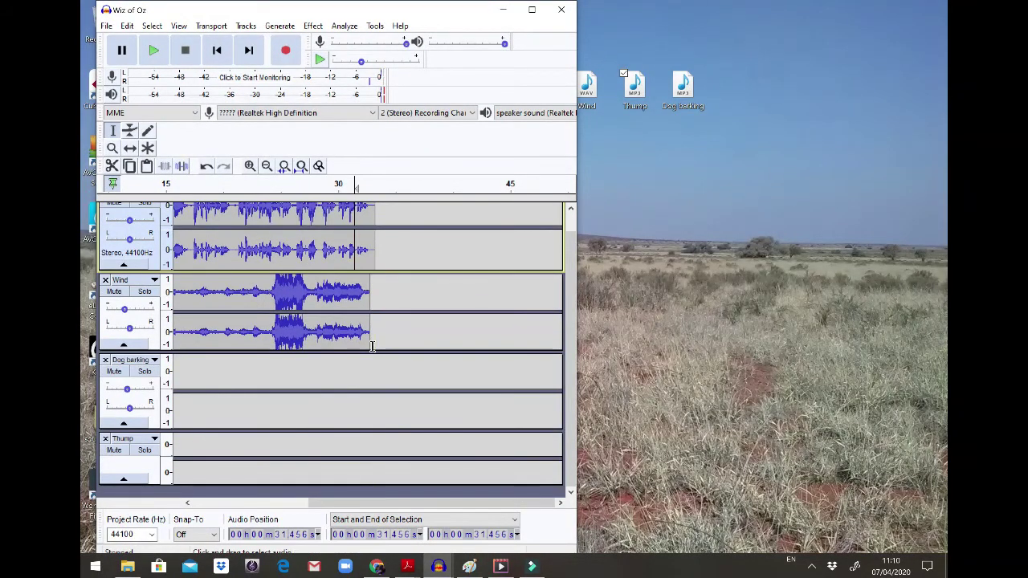
pyautogui.moveTo(371, 353); pyautogui.dragTo(372, 332)
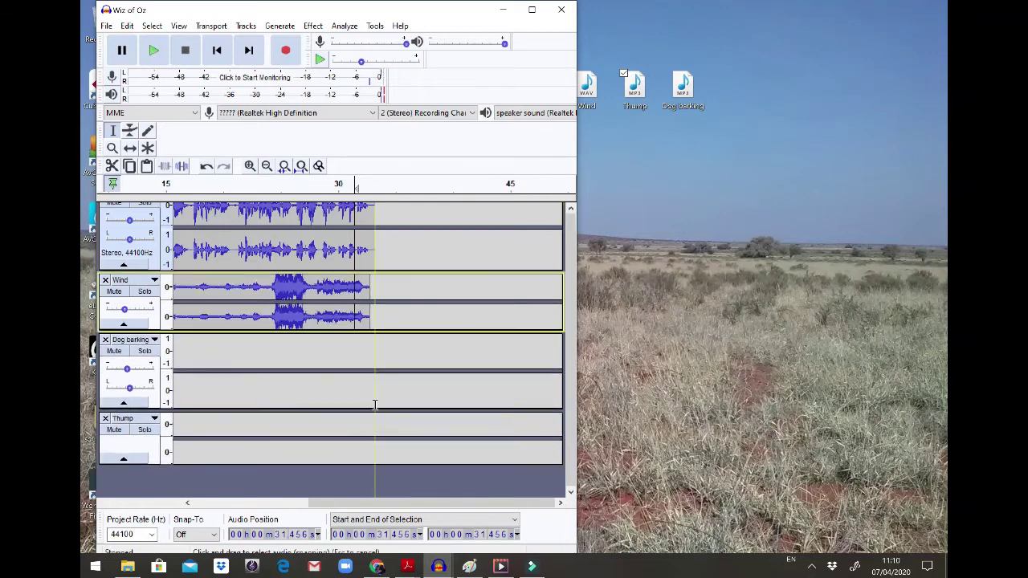
pyautogui.moveTo(375, 411); pyautogui.dragTo(378, 367)
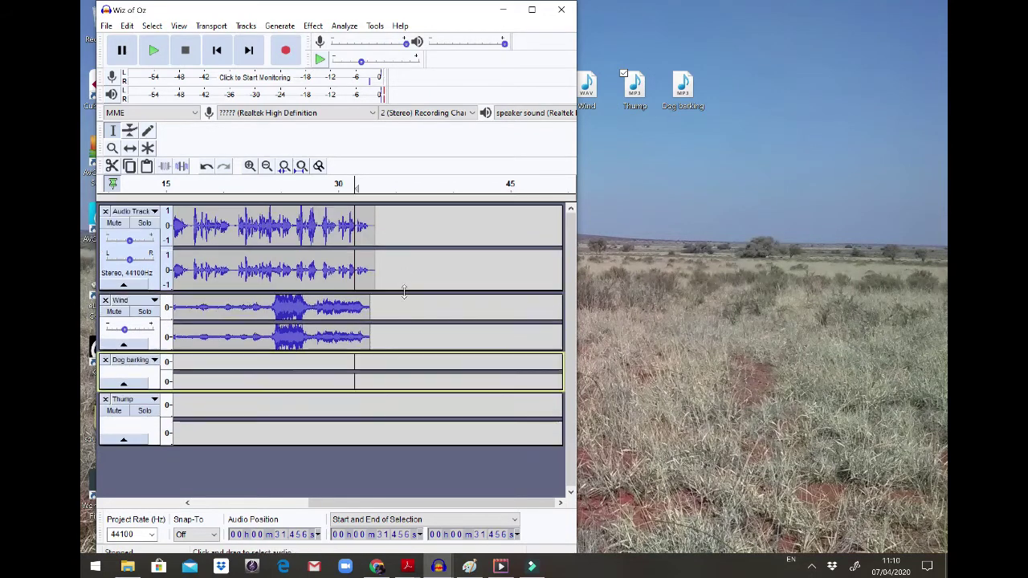
pyautogui.moveTo(401, 289); pyautogui.dragTo(403, 260)
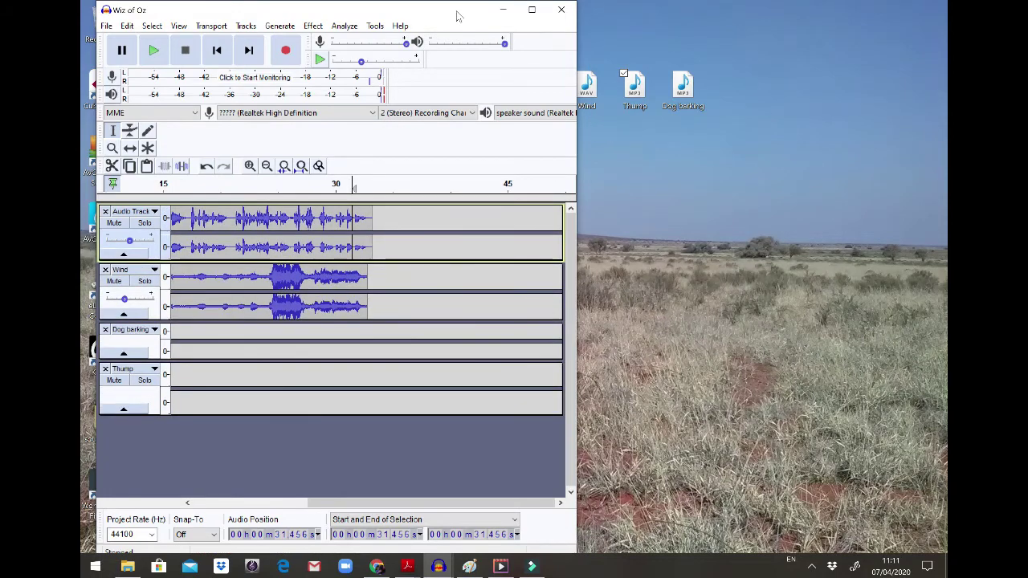
pyautogui.moveTo(456, 16); pyautogui.dragTo(402, 49)
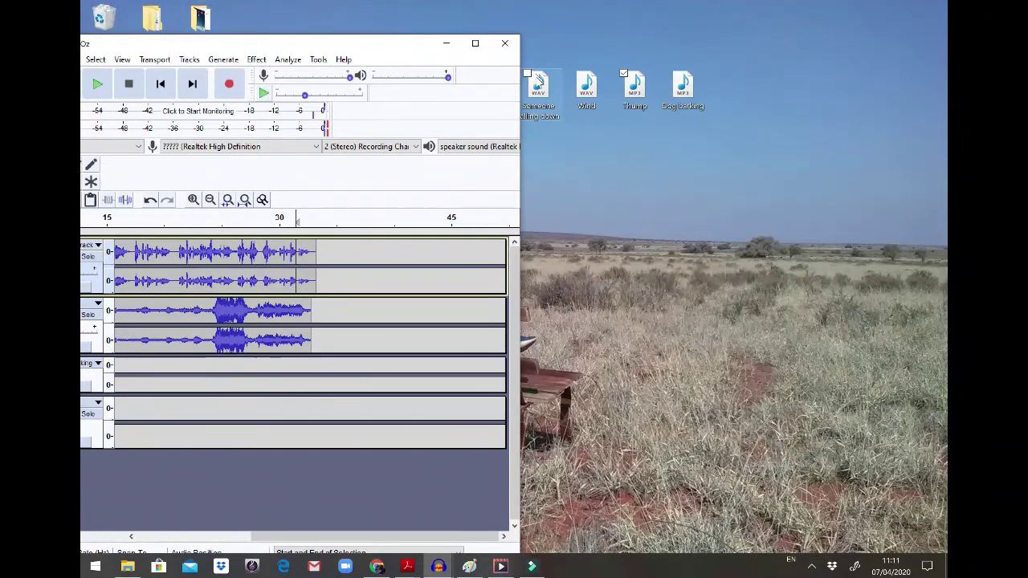
# Import the Someone falling down WAV as a track and shift its clip to about 30 seconds.
pyautogui.moveTo(540, 82); pyautogui.dragTo(261, 461)
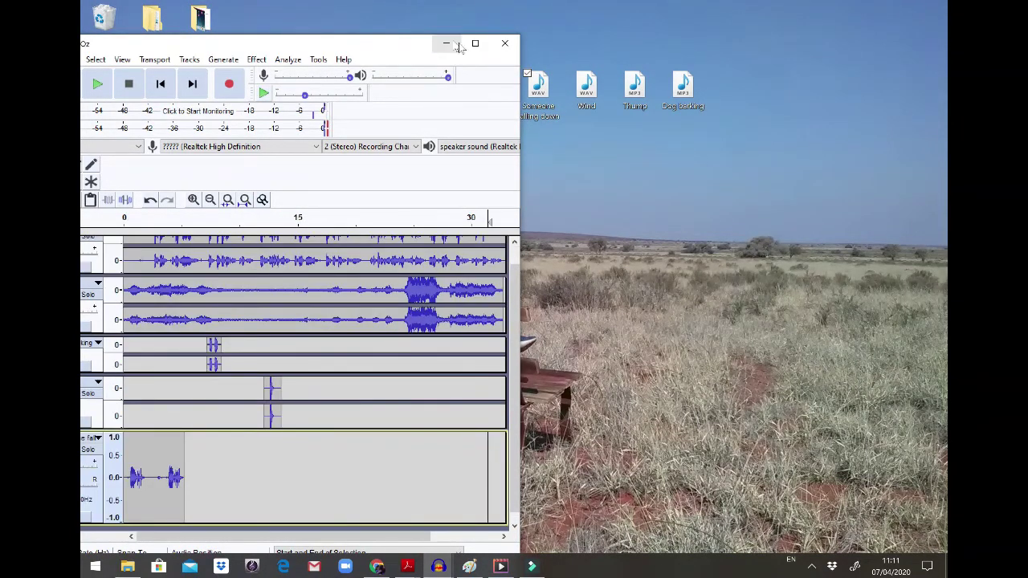
pyautogui.click(475, 43)
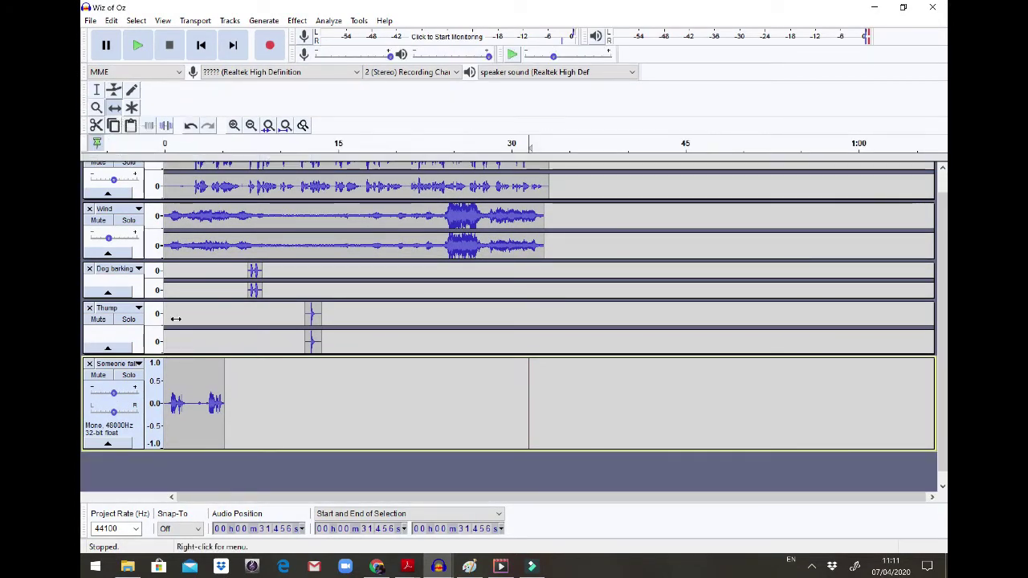
pyautogui.moveTo(185, 374); pyautogui.dragTo(552, 379)
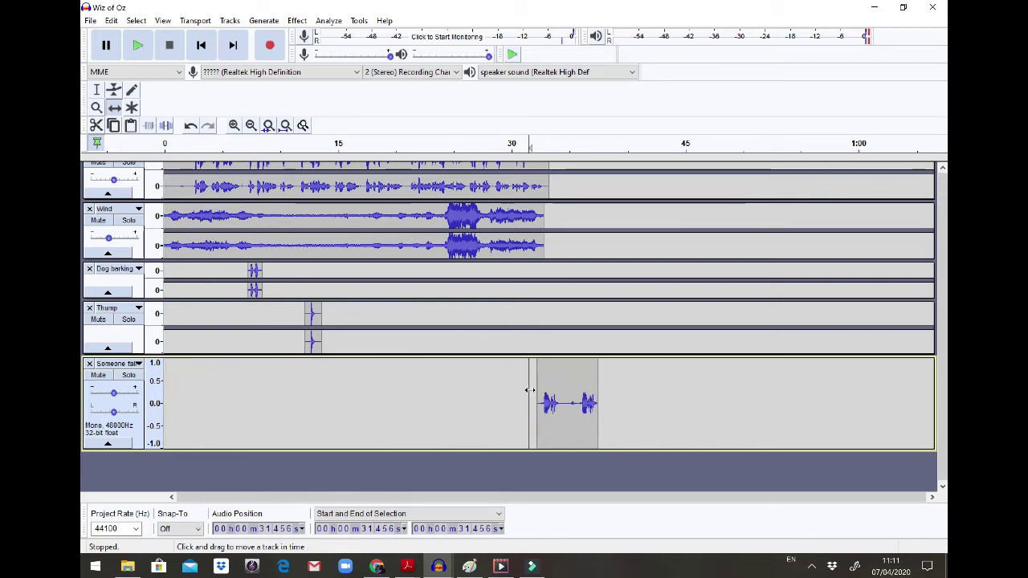
# Solo the falling-down track, audition it from about 30 seconds, and delete the clip's trailing part.
pyautogui.scroll(1, 529, 390)
pyautogui.click(129, 396)
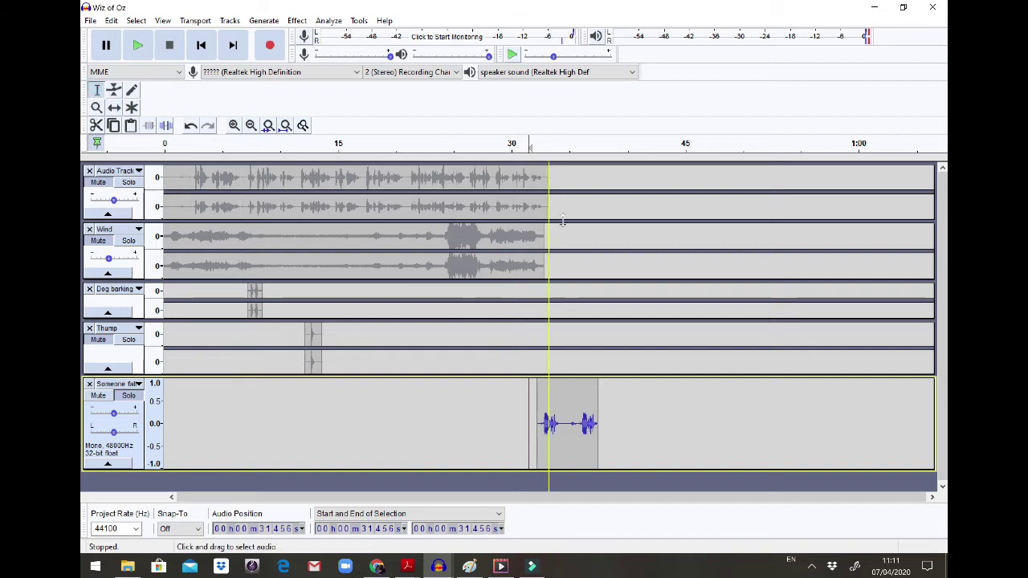
pyautogui.click(512, 178)
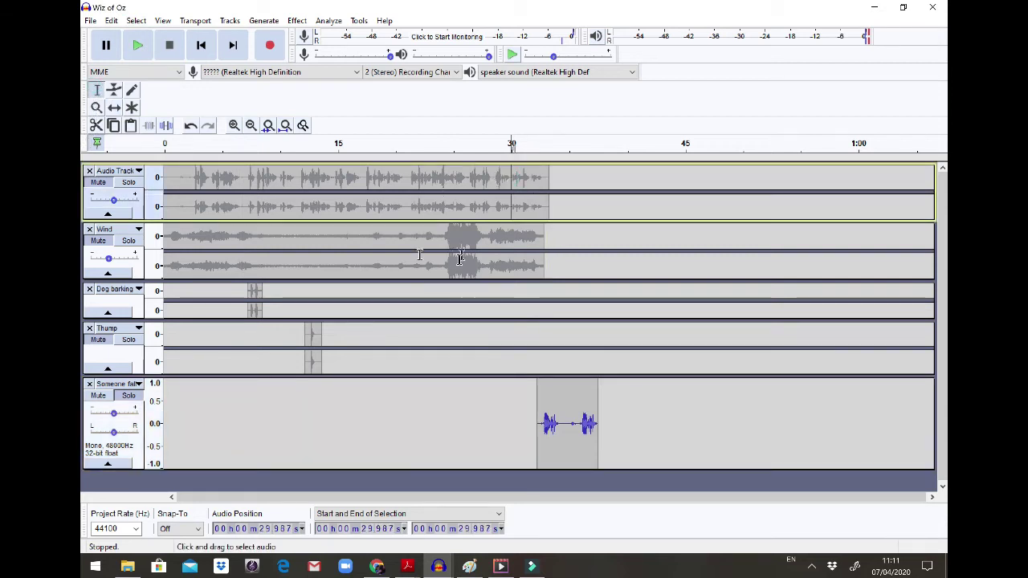
pyautogui.click(138, 45)
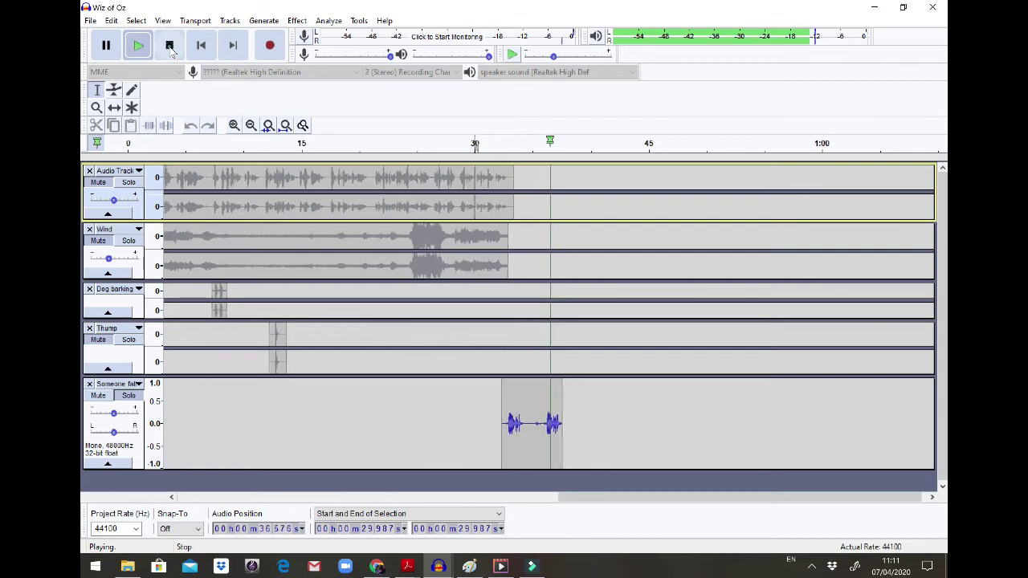
pyautogui.click(170, 47)
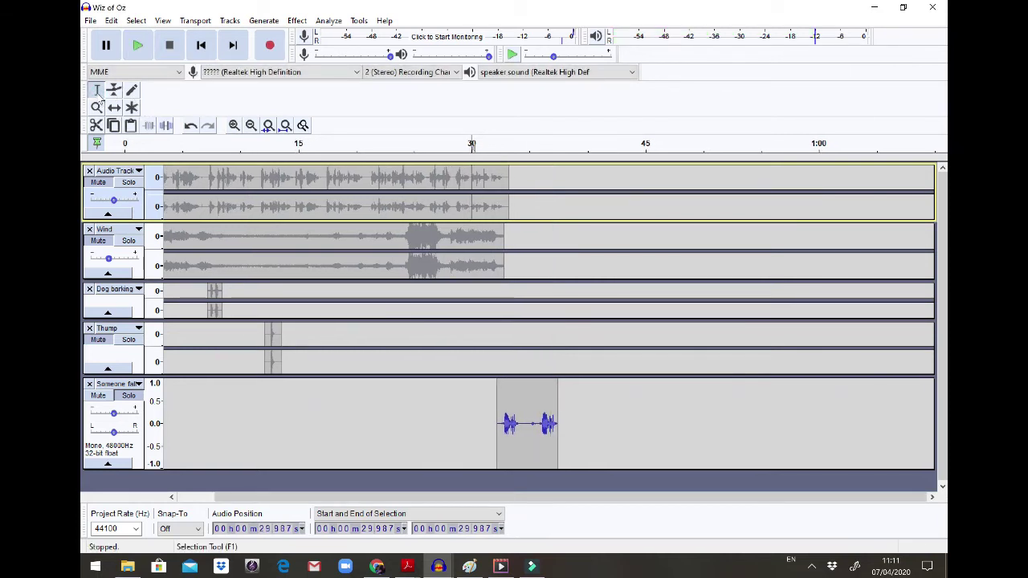
pyautogui.moveTo(569, 423); pyautogui.dragTo(529, 426)
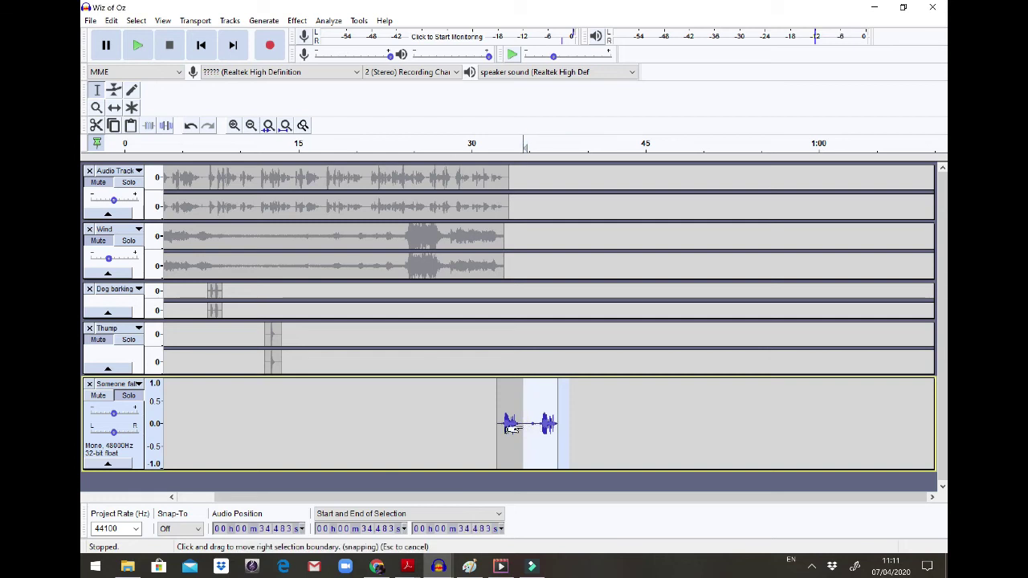
pyautogui.press('Delete')
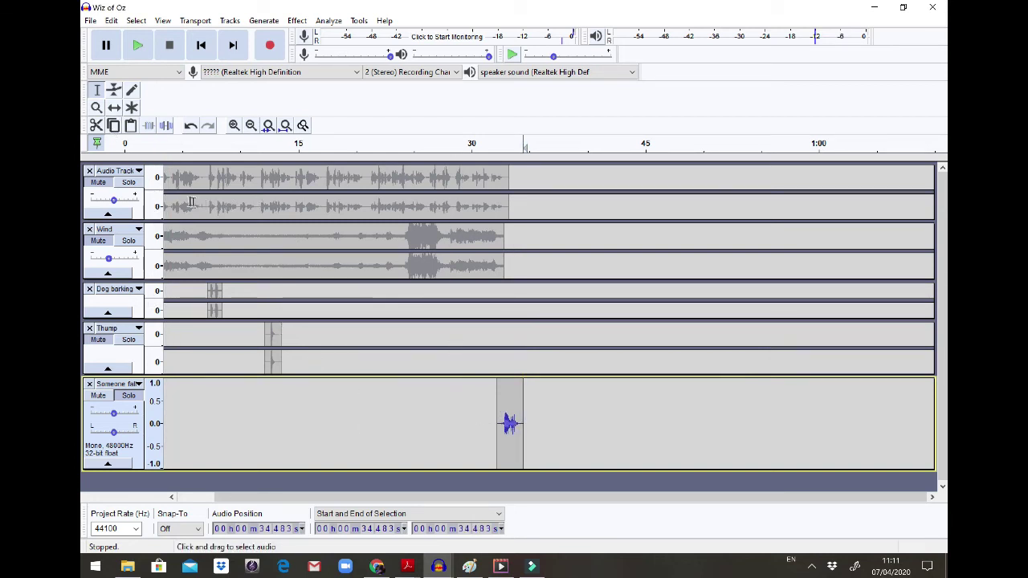
# Select the Audio Track, Wind, Thump and Dog barking tracks, enlarge Dog barking, and place the cursor at 29.2 s.
pyautogui.click(99, 191)
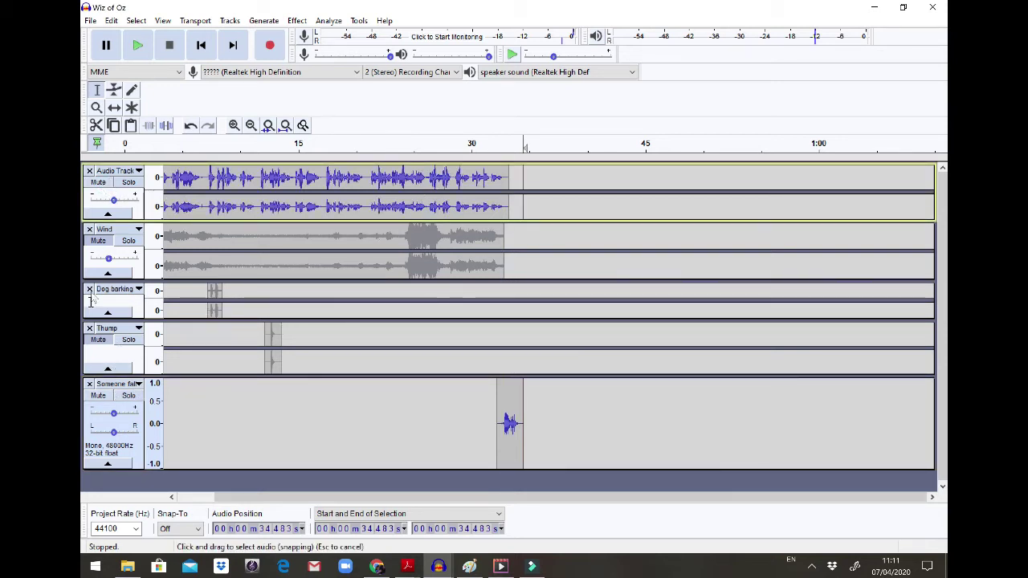
pyautogui.click(98, 247)
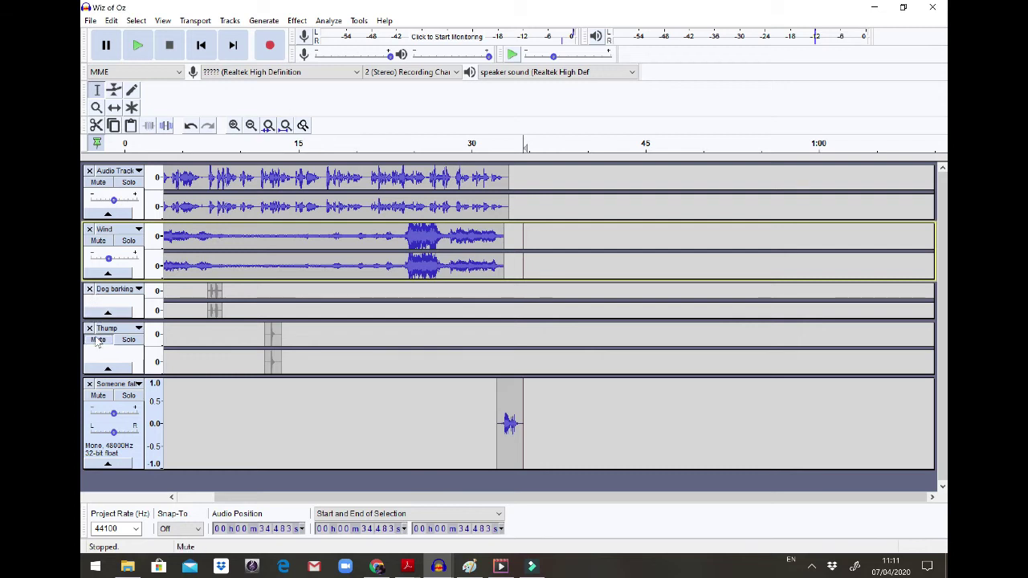
pyautogui.click(103, 331)
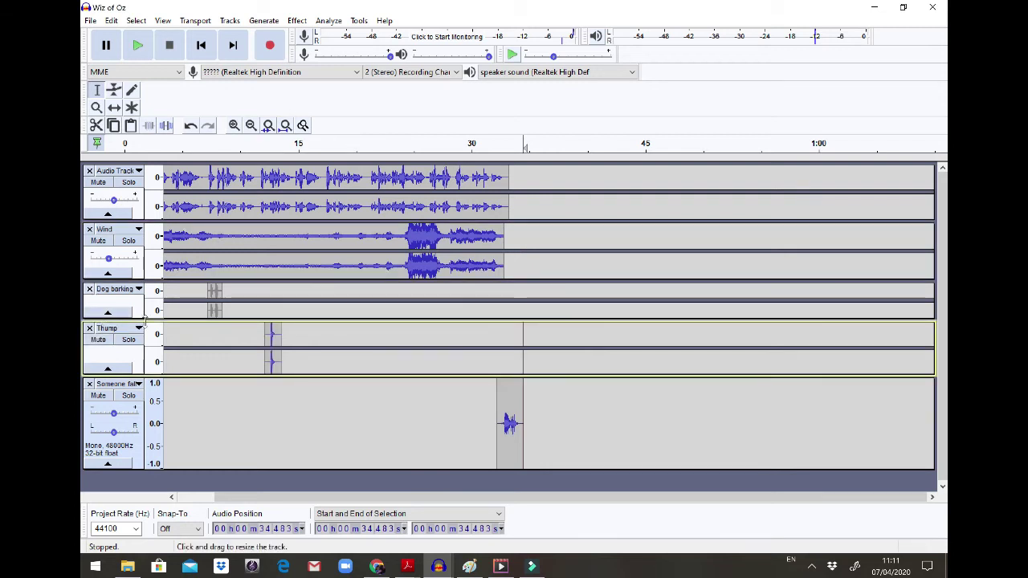
pyautogui.moveTo(143, 318); pyautogui.dragTo(143, 334)
pyautogui.click(112, 315)
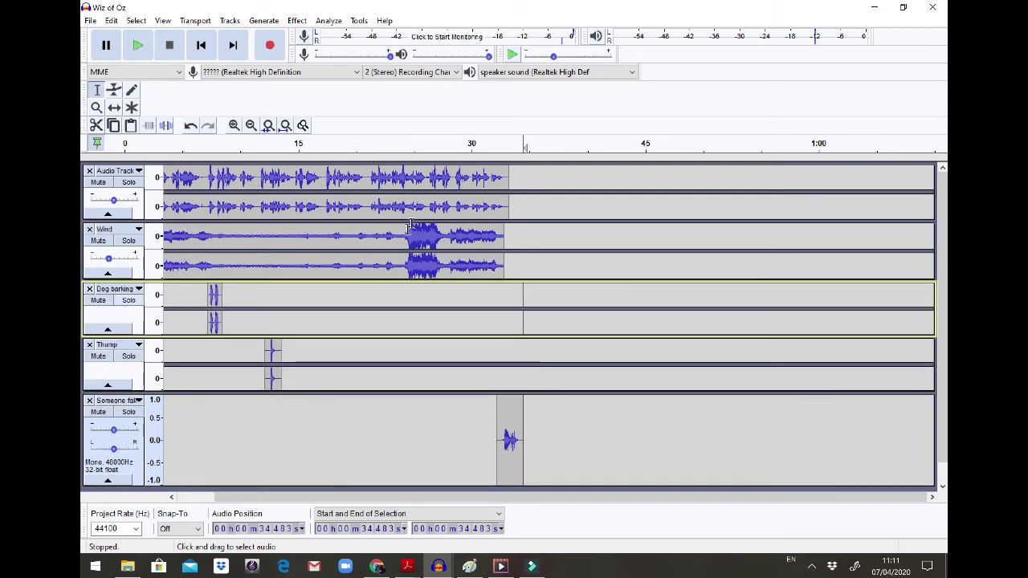
pyautogui.click(462, 175)
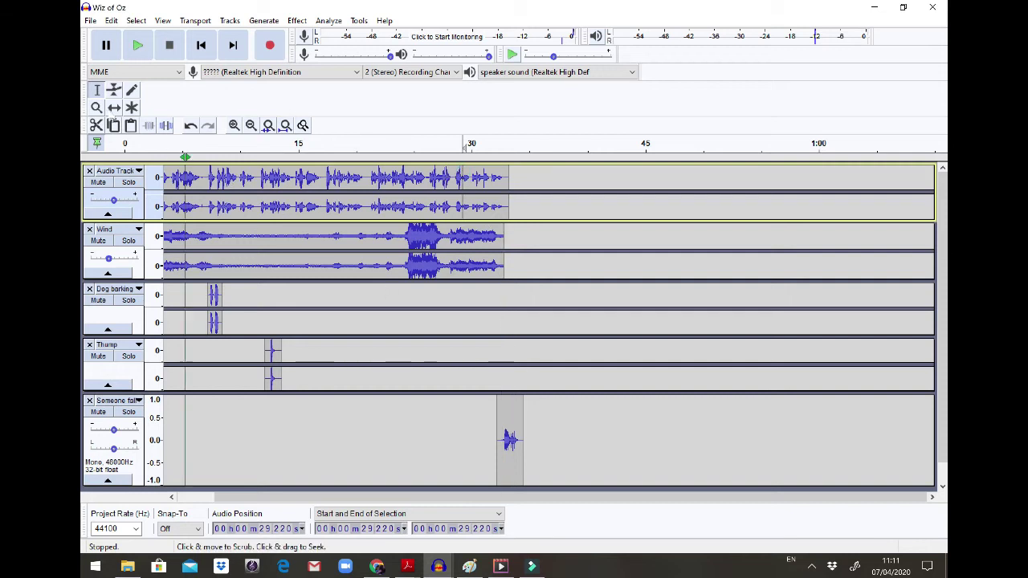
# Audition the five-track mix from 29.2 seconds and from the project start, then stop.
pyautogui.click(500, 415)
pyautogui.press('space')
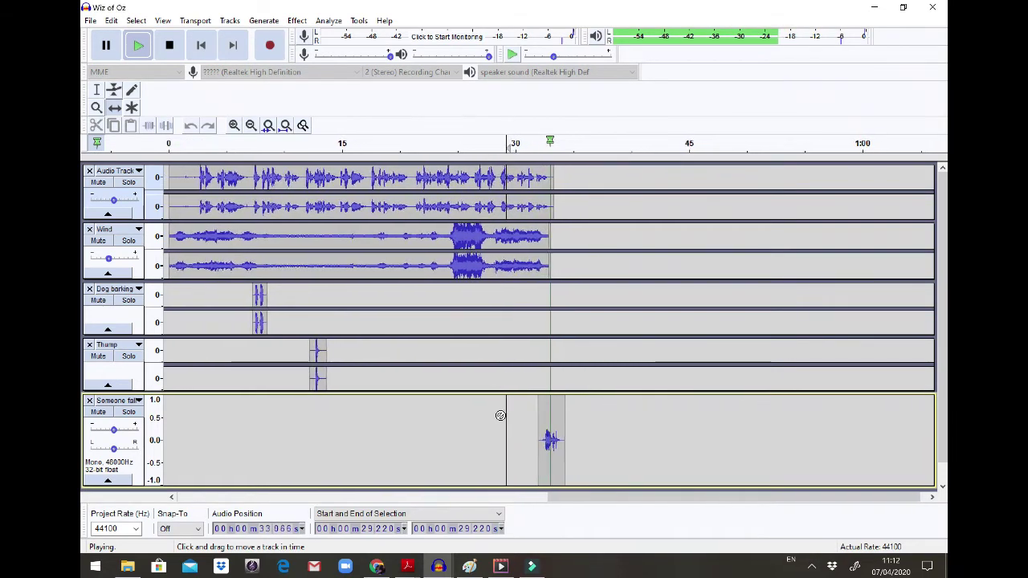
pyautogui.click(177, 44)
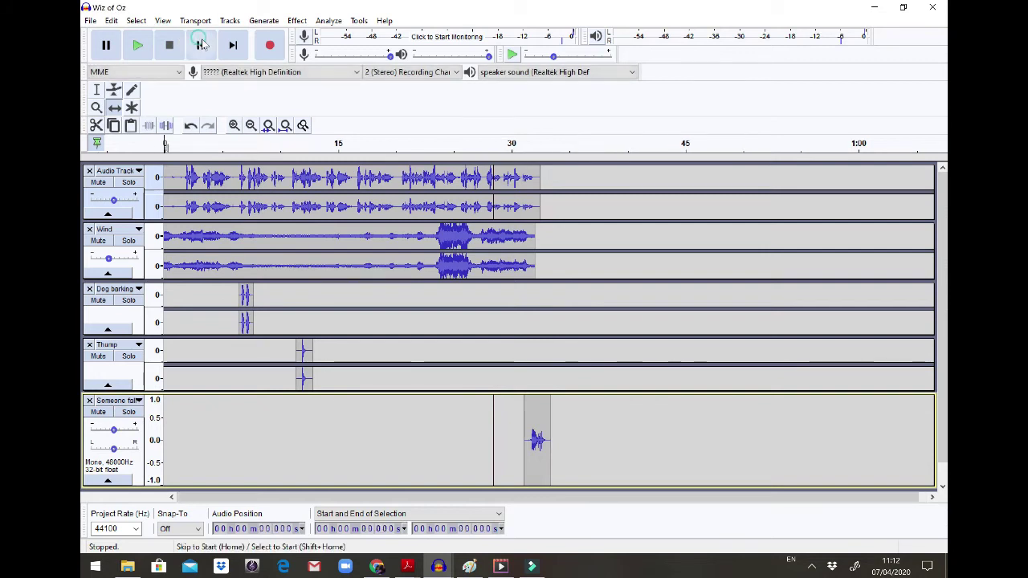
pyautogui.click(201, 45)
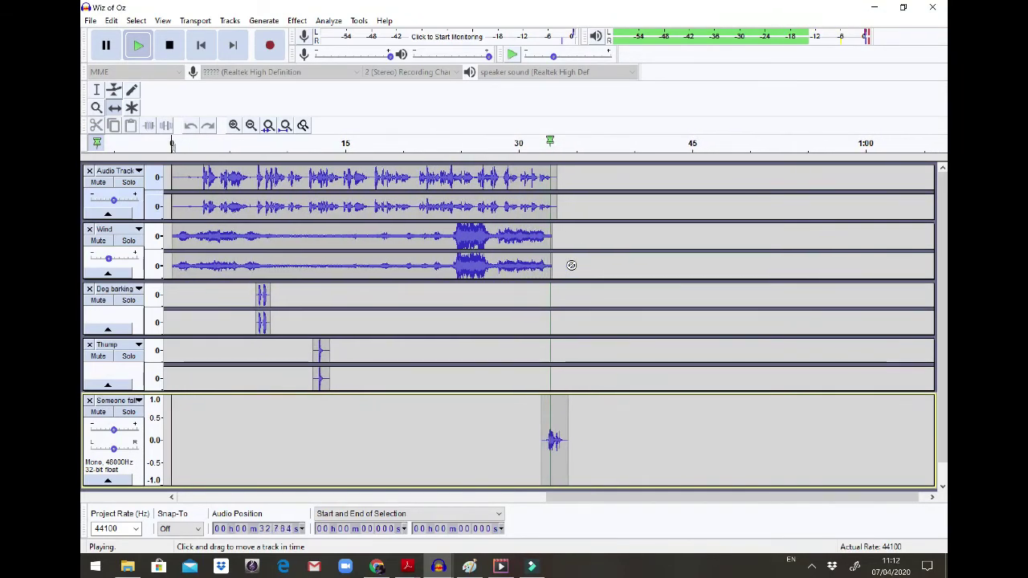
pyautogui.click(166, 45)
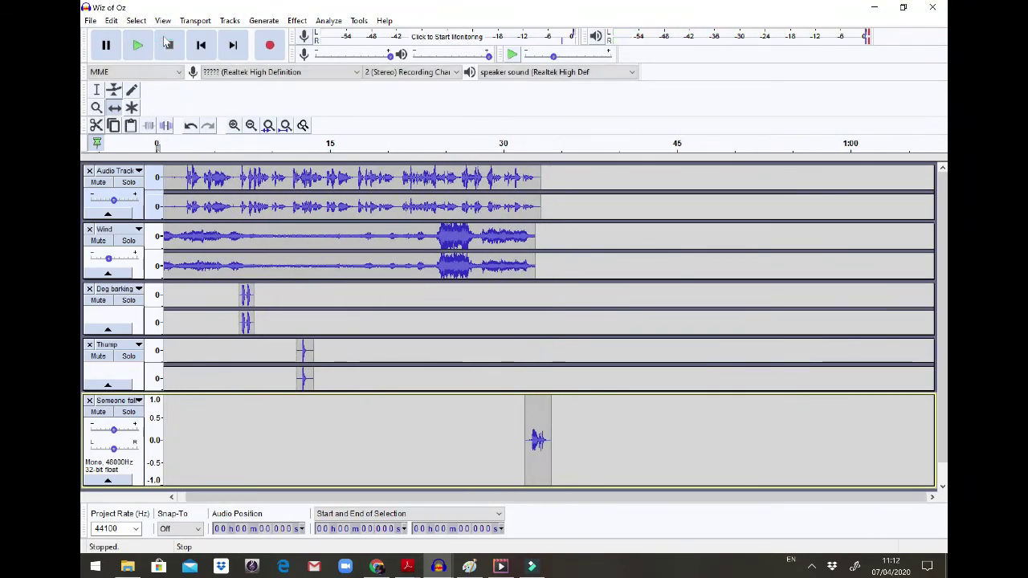
# Save the Wiz of Oz project via File > Save Project and minimise Audacity.
pyautogui.click(91, 20)
pyautogui.moveTo(100, 95)
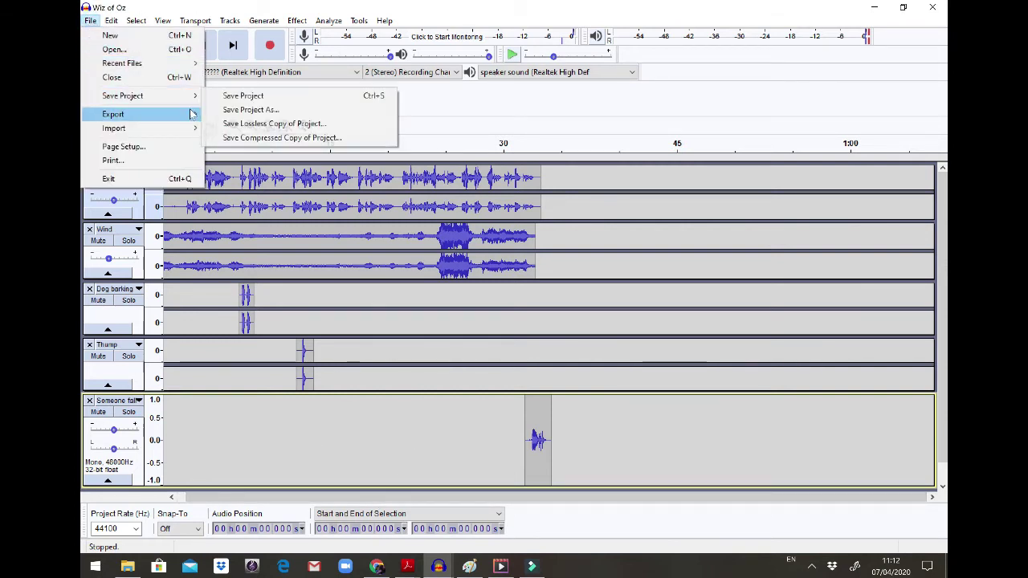
pyautogui.click(243, 95)
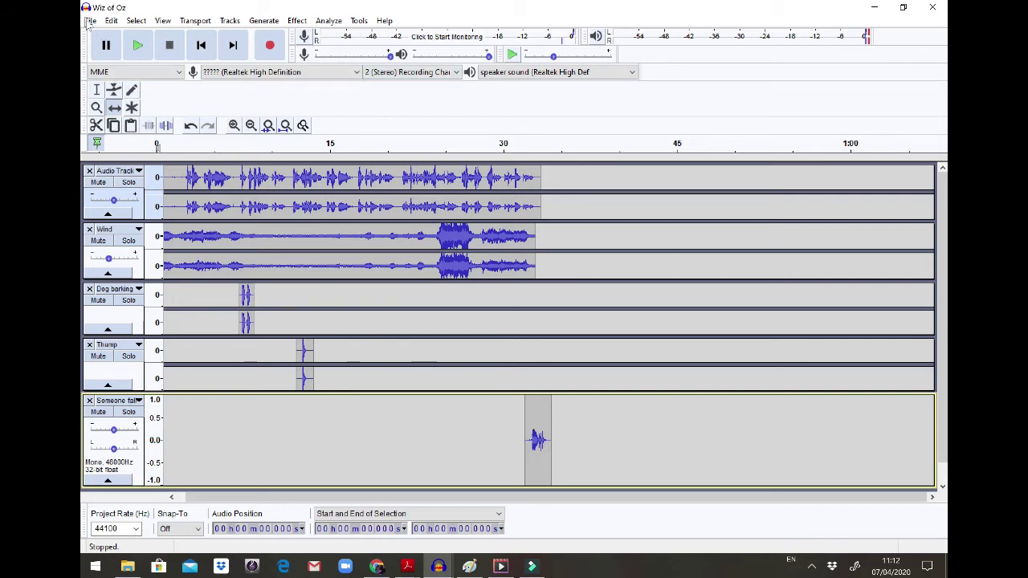
pyautogui.click(873, 7)
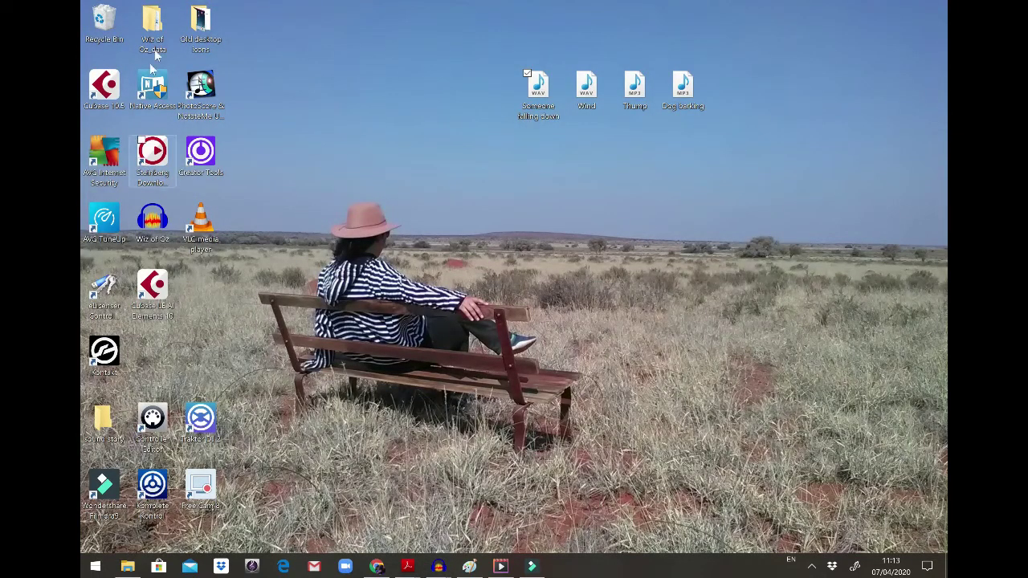
# Place the Wiz of Oz_data folder and the Wiz of Oz project icon beside the sound files.
pyautogui.moveTo(153, 22); pyautogui.dragTo(393, 84)
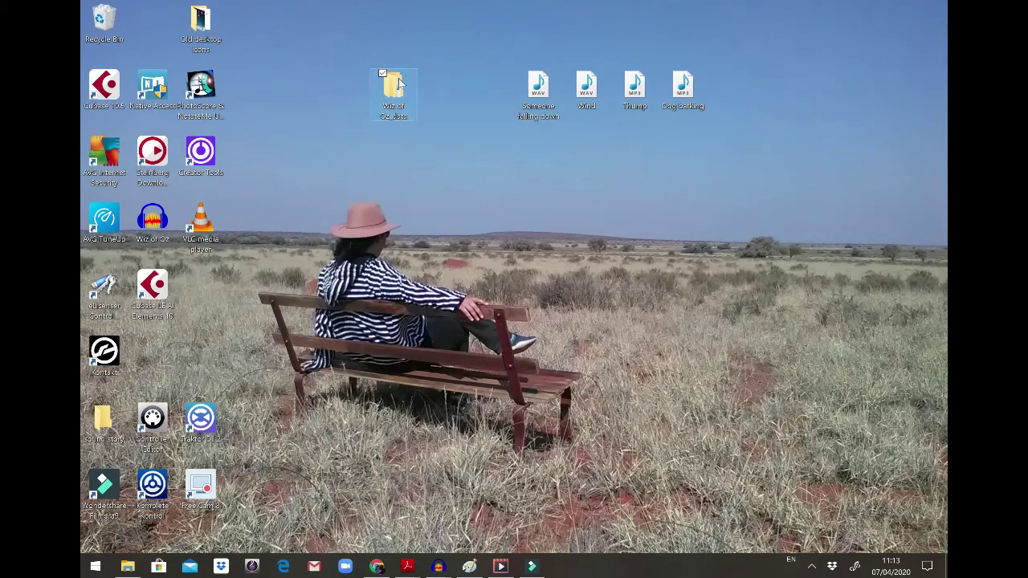
pyautogui.moveTo(153, 218); pyautogui.dragTo(453, 95)
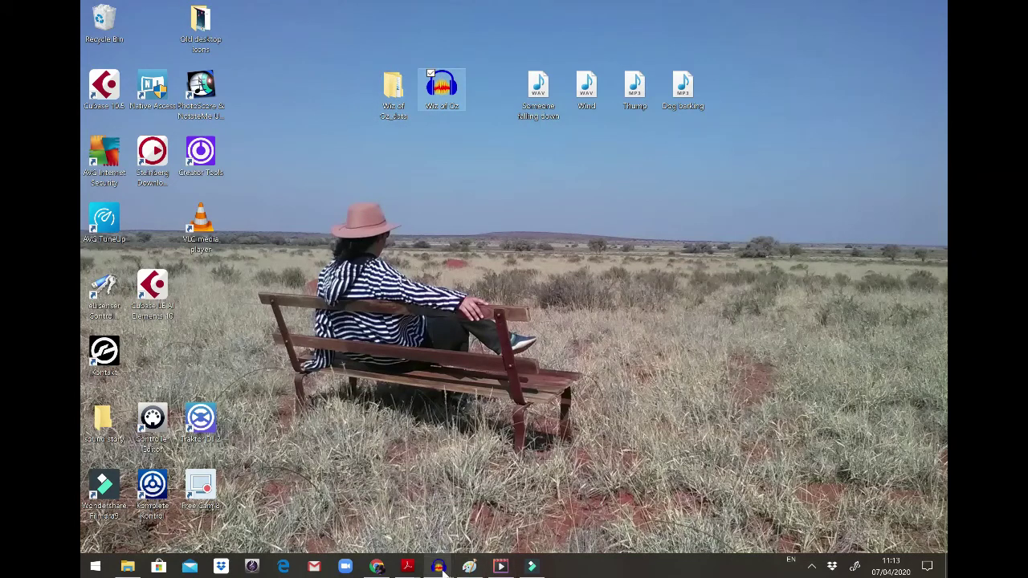
# Export the project as WAV named 'Wiz of Oz sound story', accepting the stereo mixdown and metadata.
pyautogui.click(498, 520)
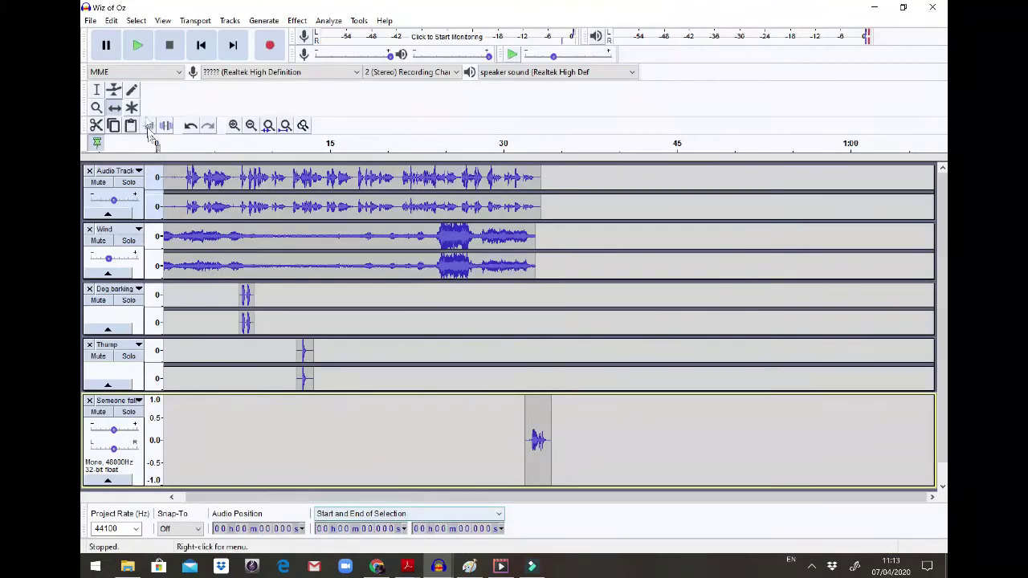
pyautogui.click(89, 20)
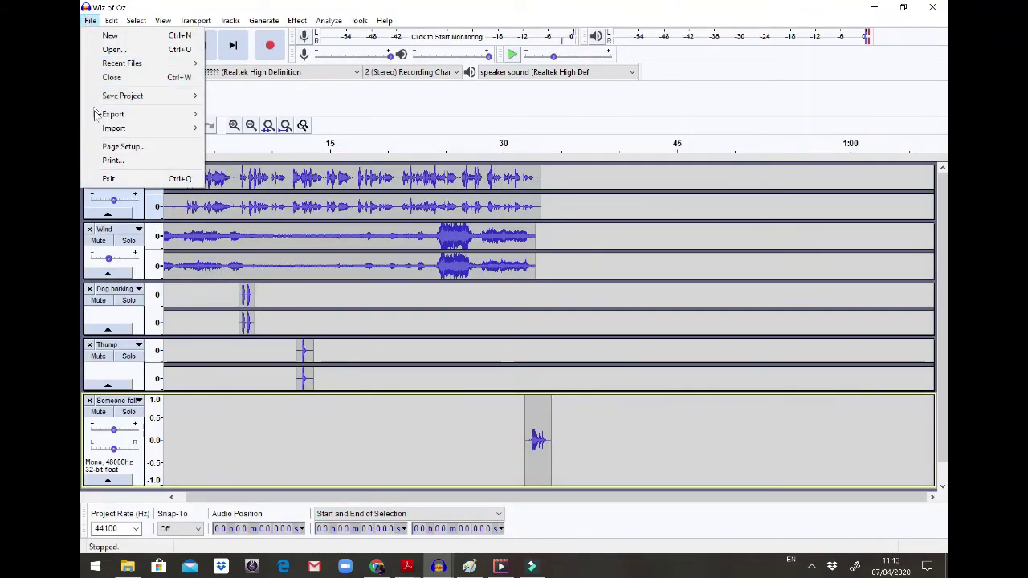
pyautogui.moveTo(106, 117)
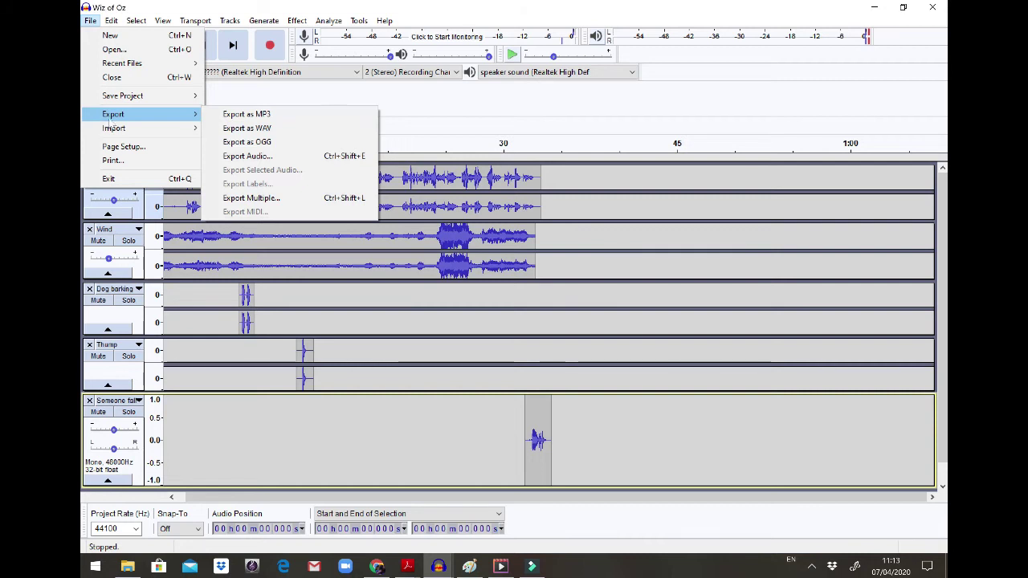
pyautogui.click(237, 130)
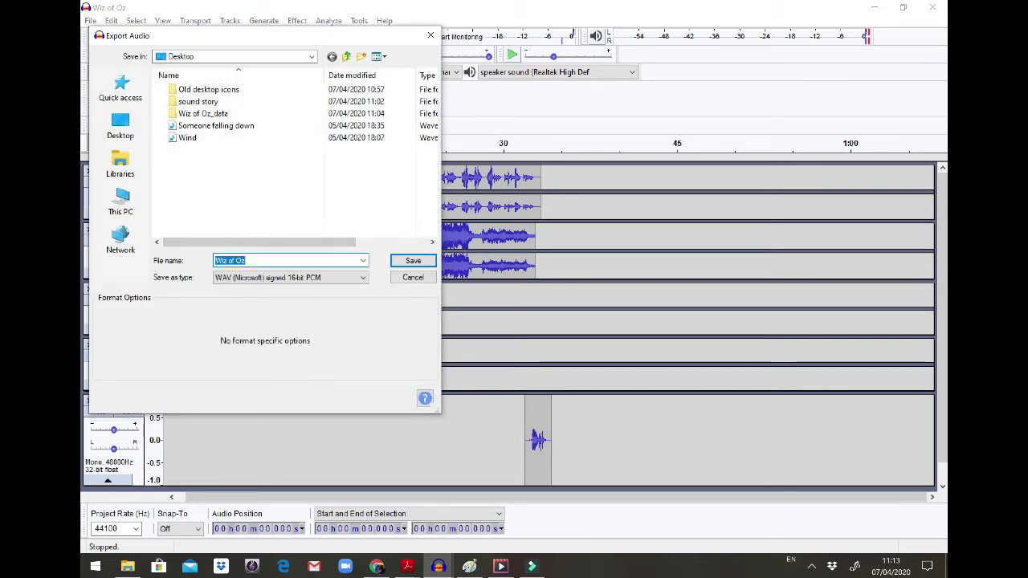
pyautogui.click(291, 260)
pyautogui.write('sound story')
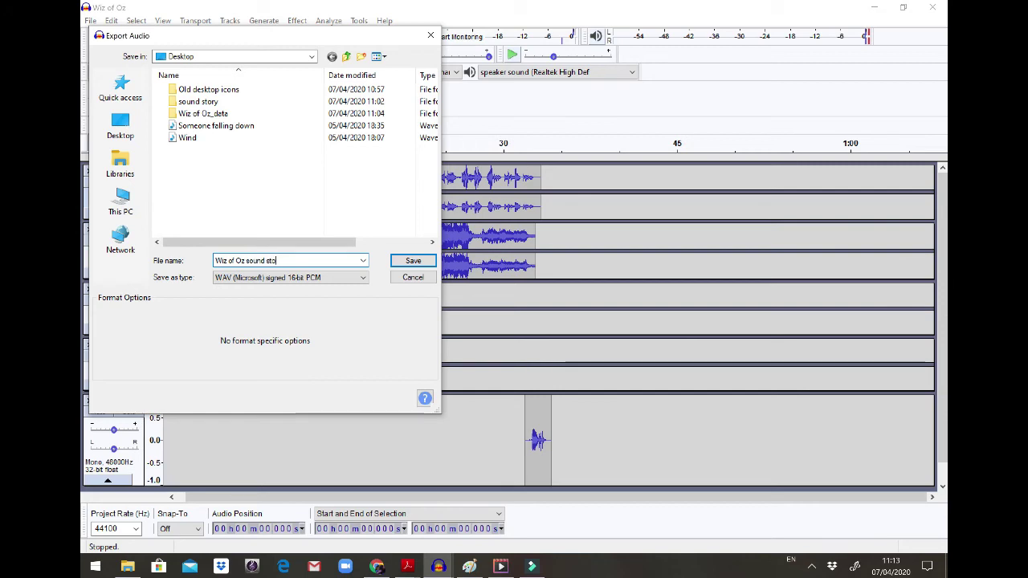
pyautogui.click(413, 266)
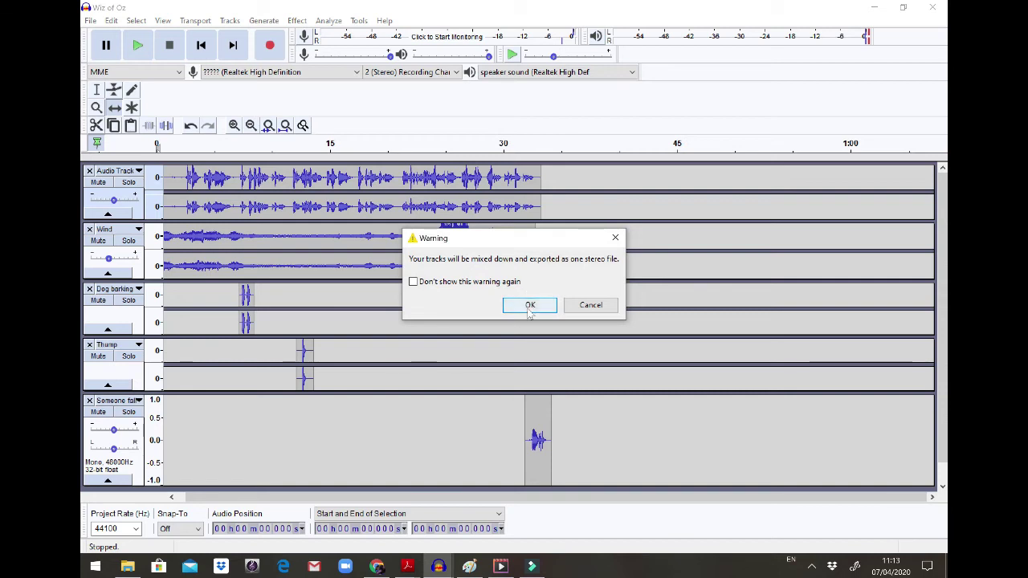
pyautogui.click(530, 305)
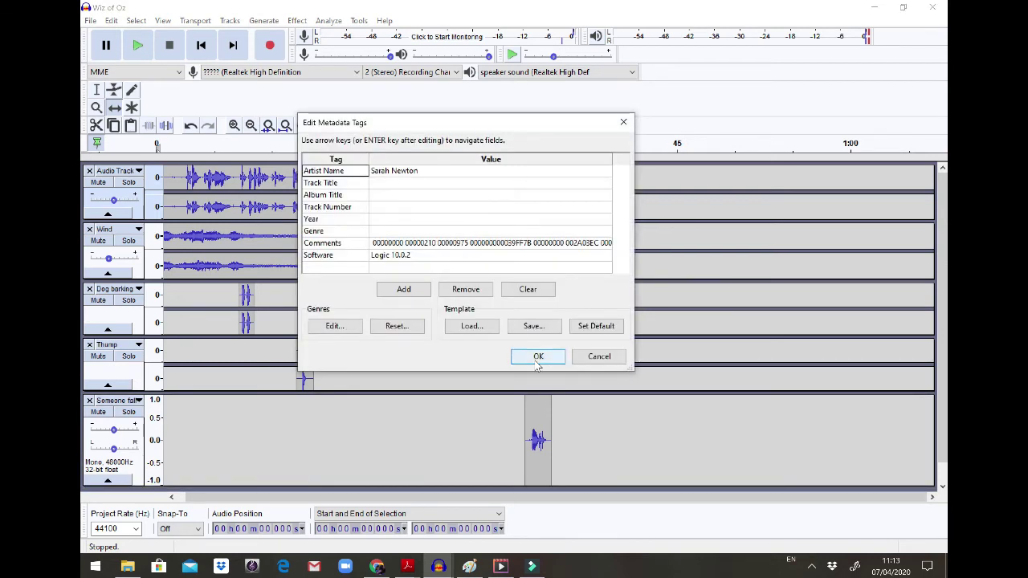
pyautogui.click(534, 358)
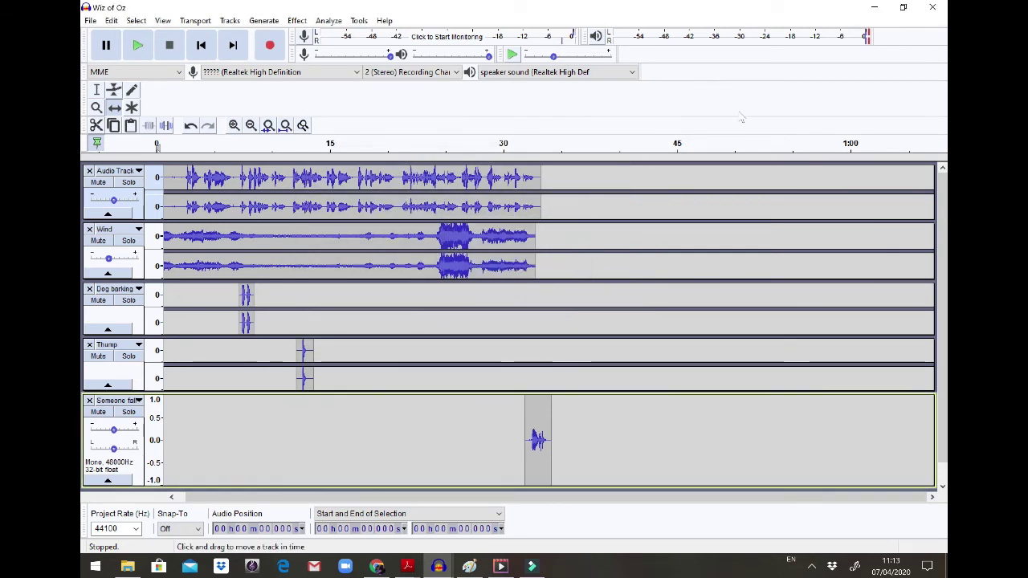
# Minimise Audacity and open 'Wiz of Oz sound story' with VLC media player.
pyautogui.click(874, 7)
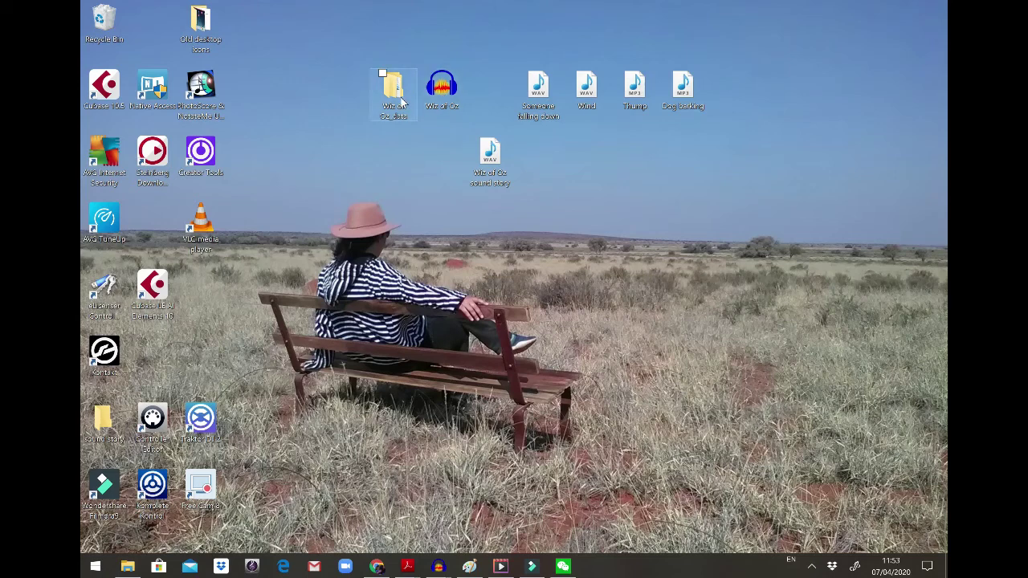
pyautogui.rightClick(491, 155)
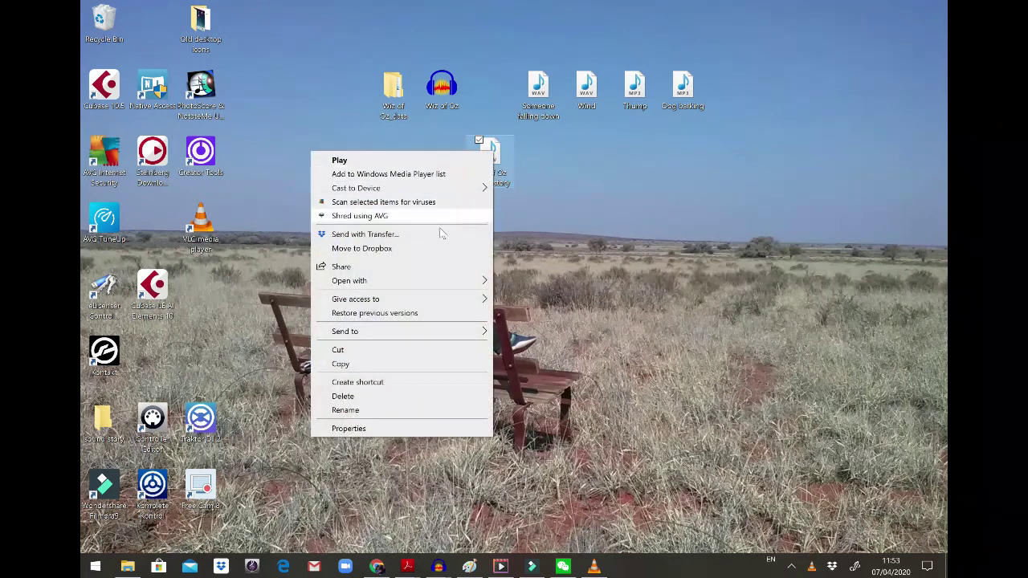
pyautogui.moveTo(428, 283)
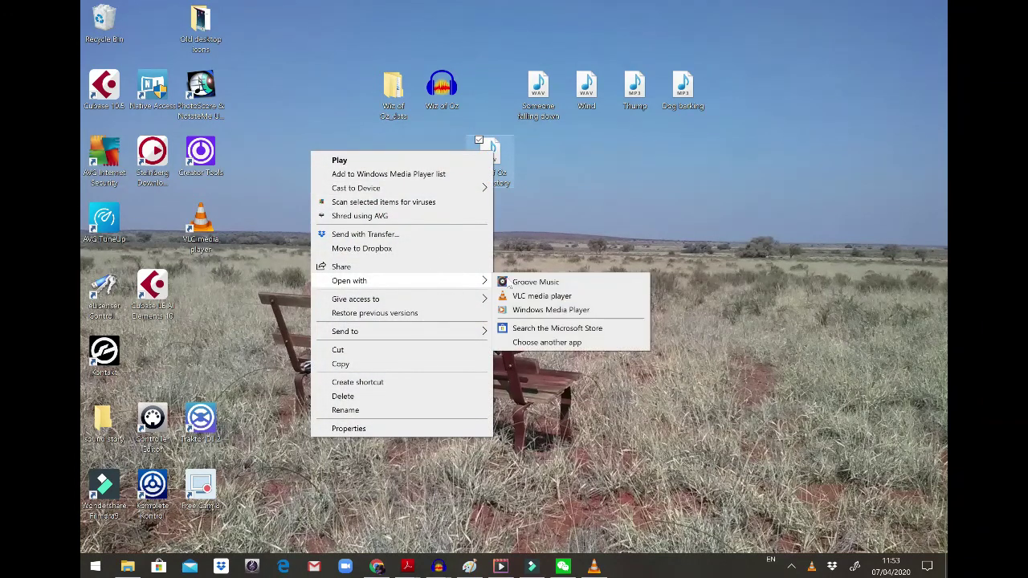
pyautogui.click(549, 297)
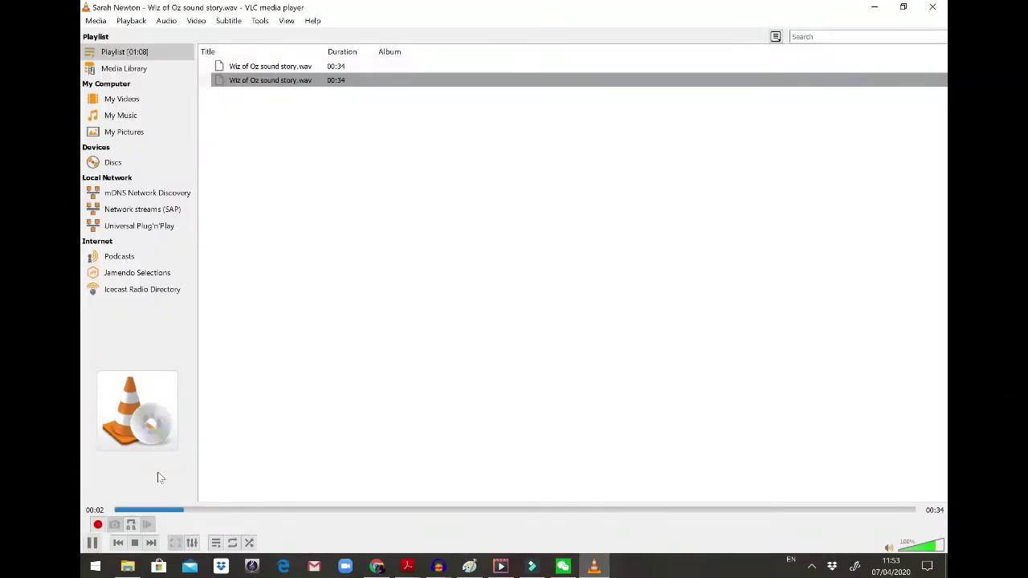
# Pause playback and delete the duplicate first 'Wiz of Oz sound story' playlist entry.
pyautogui.click(93, 544)
pyautogui.click(238, 69)
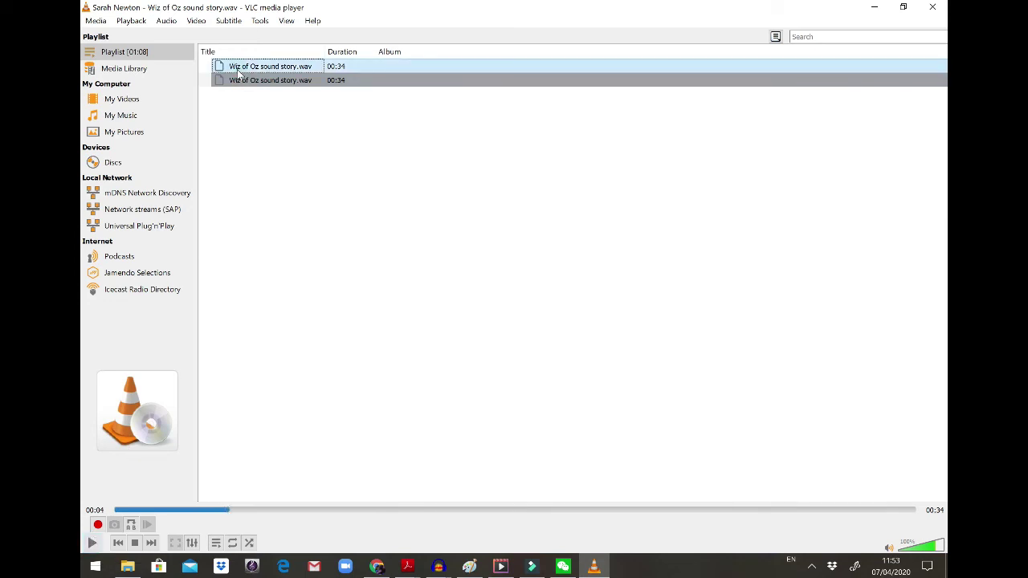
pyautogui.press('Delete')
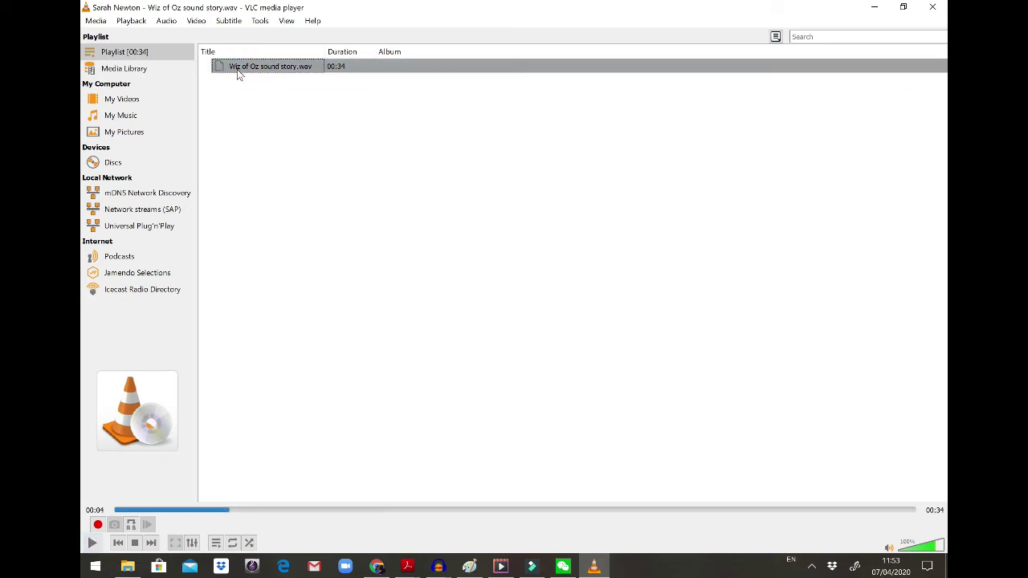
# Quit VLC media player from the Media menu.
pyautogui.rightClick(239, 74)
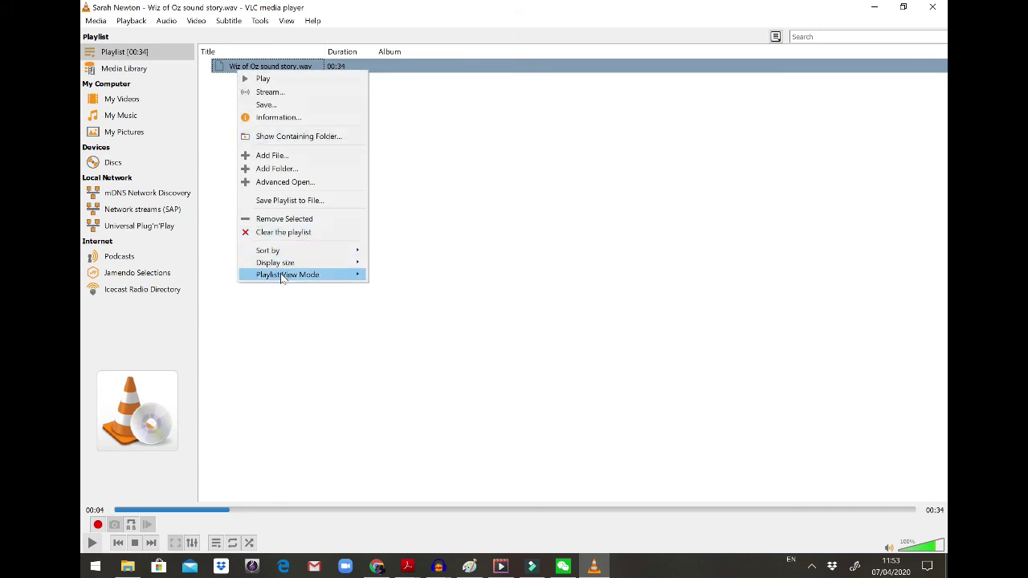
pyautogui.click(93, 20)
pyautogui.click(95, 20)
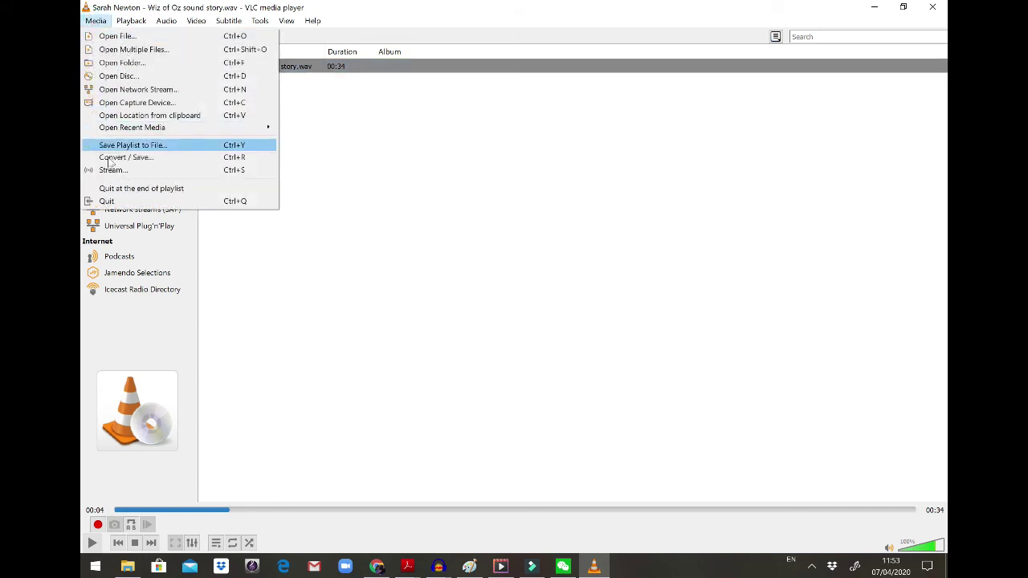
pyautogui.click(107, 201)
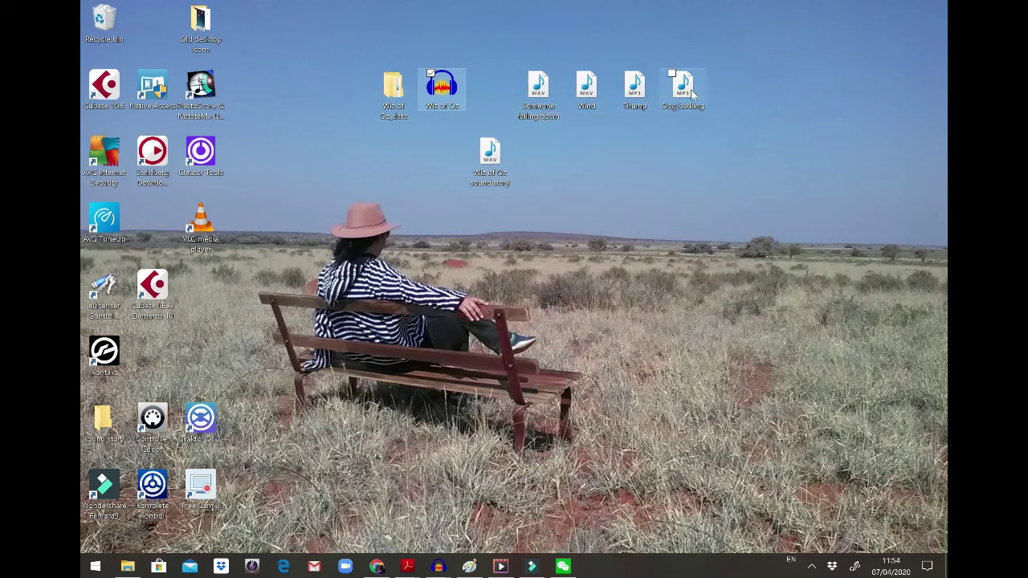
# Play 'Wiz of Oz sound story.wav' again by opening it with VLC media player.
pyautogui.moveTo(493, 158)
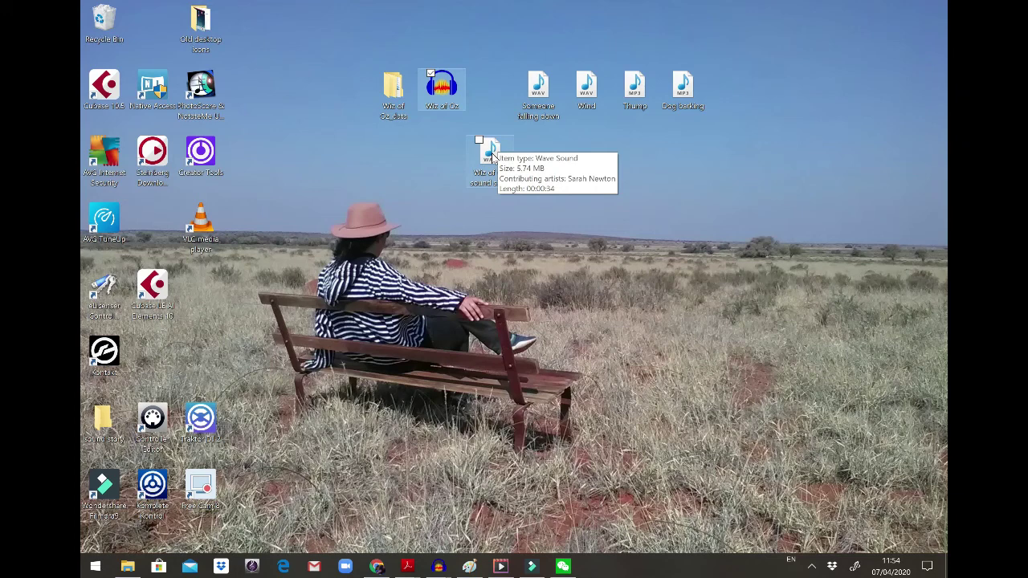
pyautogui.click(486, 163)
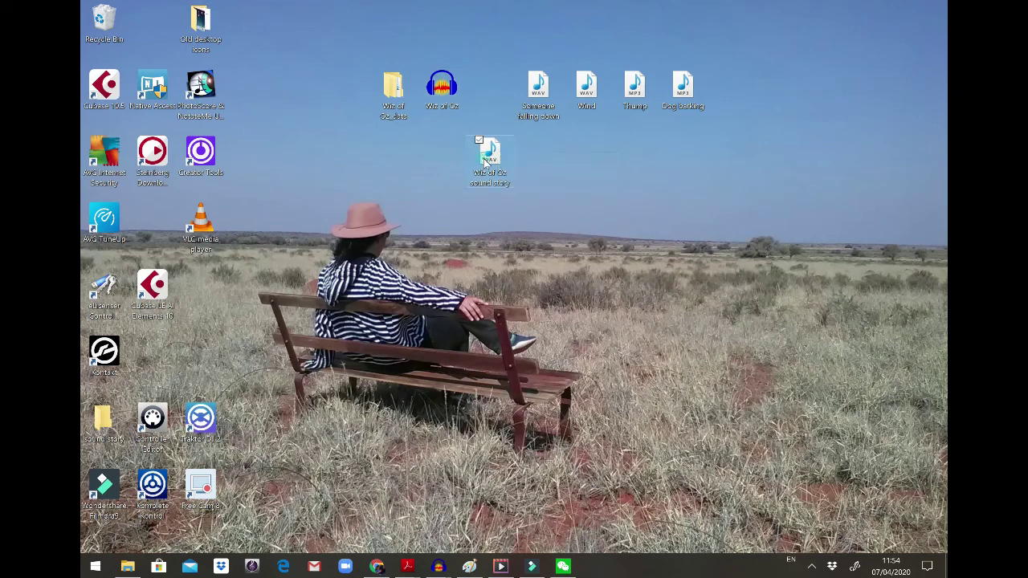
pyautogui.rightClick(486, 163)
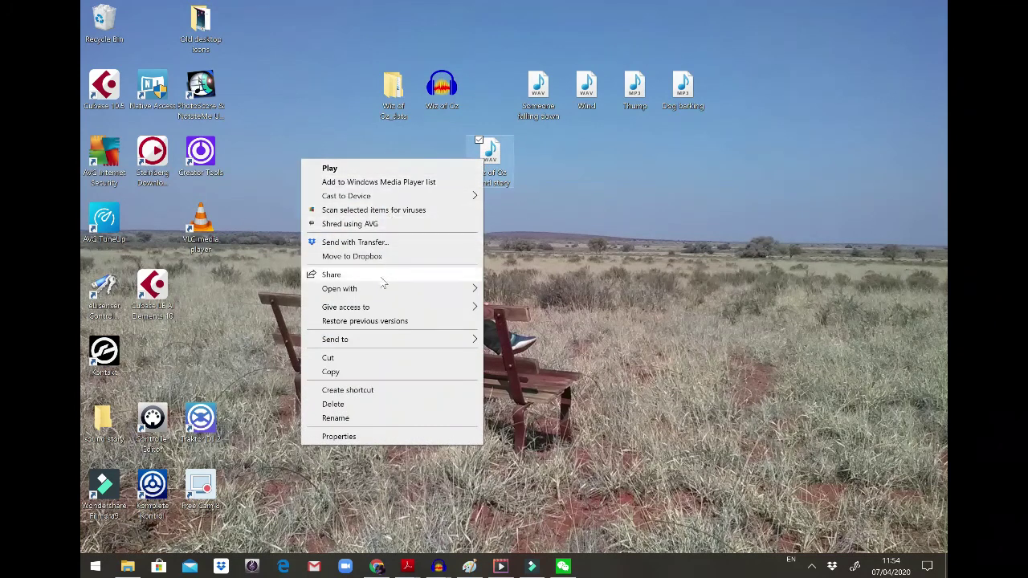
pyautogui.moveTo(382, 291)
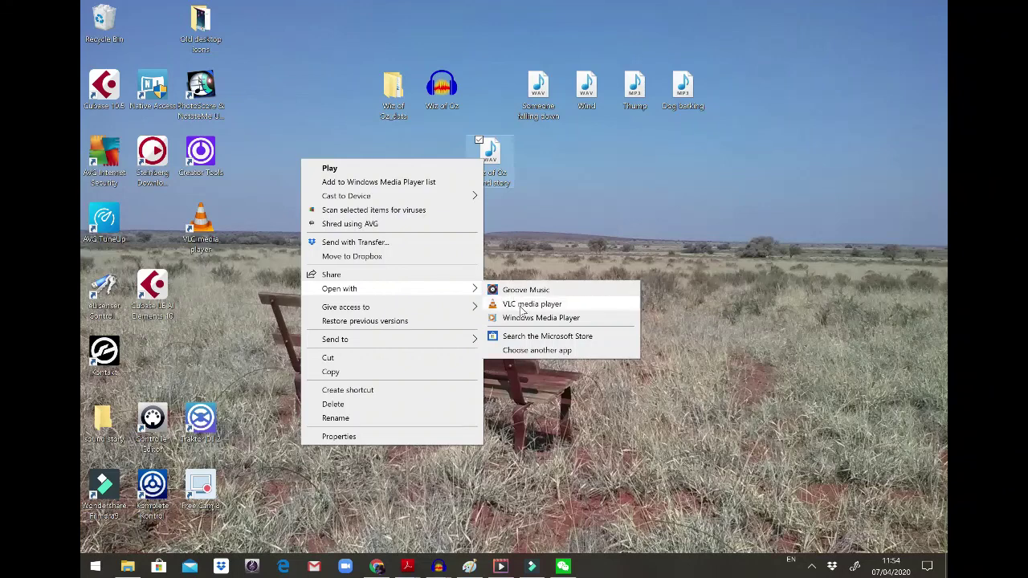
pyautogui.click(520, 304)
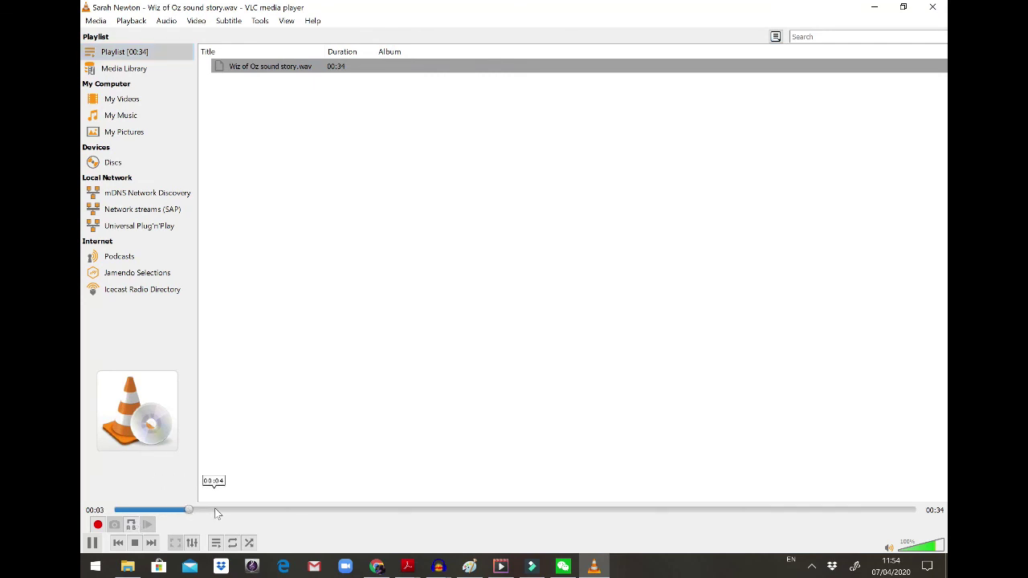
# Pause the story at about 4 seconds and minimise VLC to reveal the desktop.
pyautogui.click(92, 543)
pyautogui.click(874, 8)
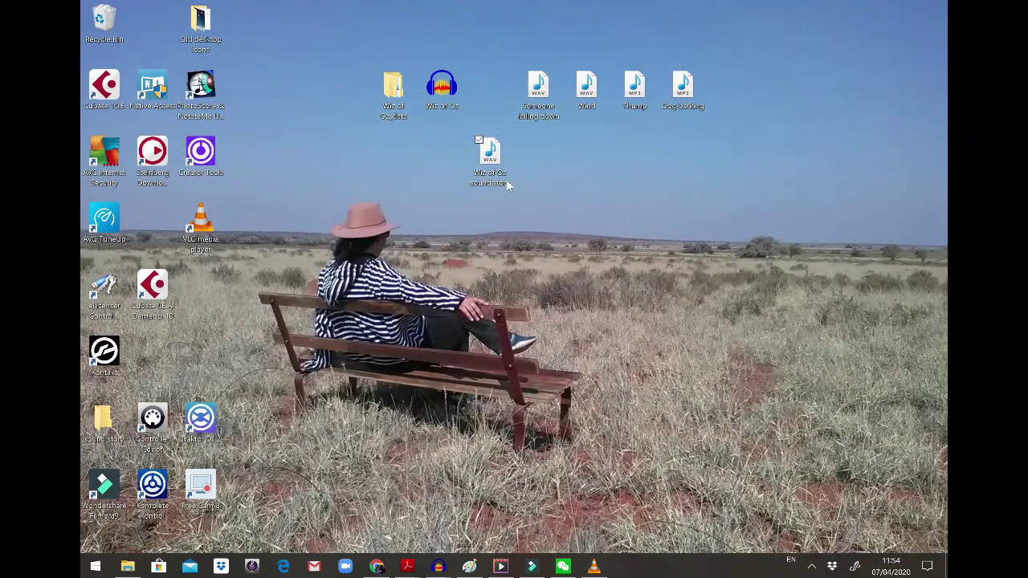